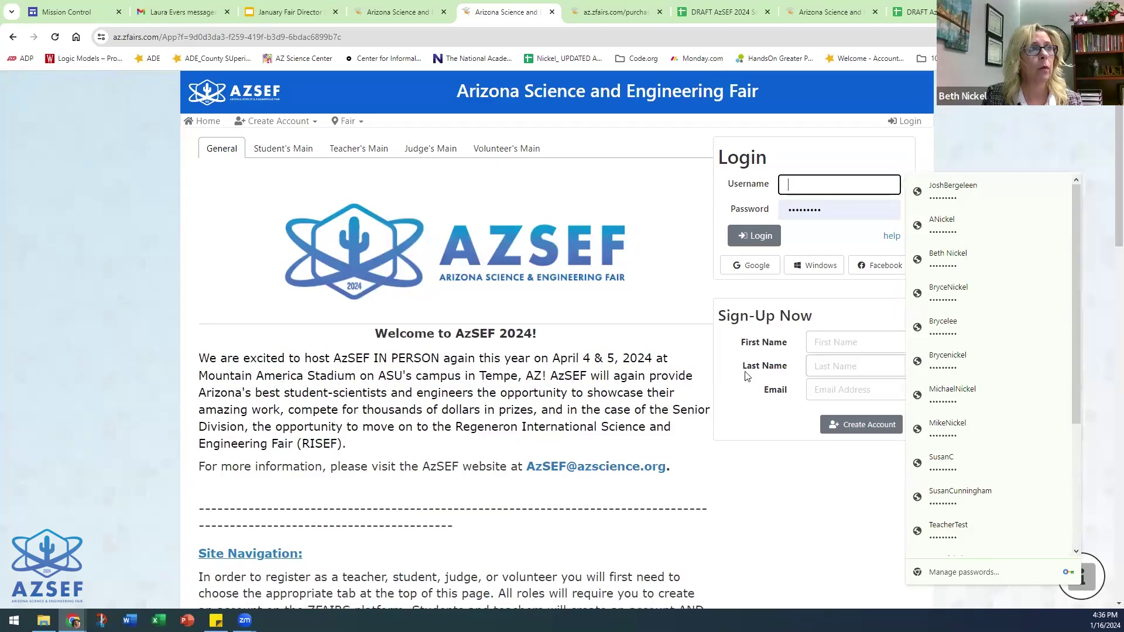
# - Create a zFairs account with the student's first and last name and saved e-mail, then choose the Student role
pyautogui.click(849, 343)
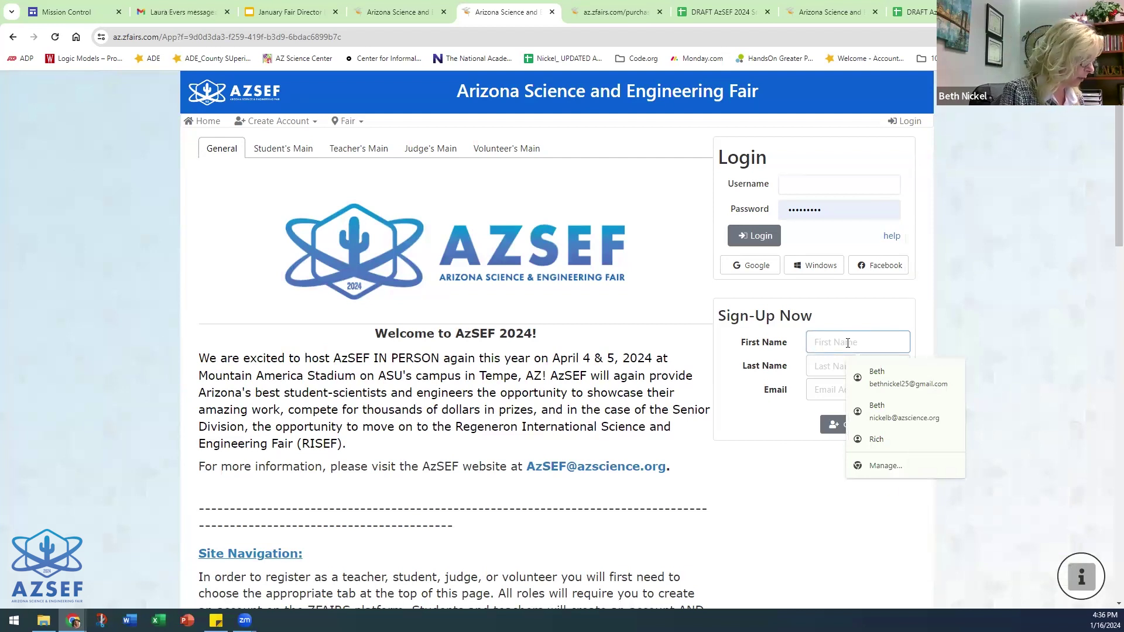
pyautogui.click(832, 367)
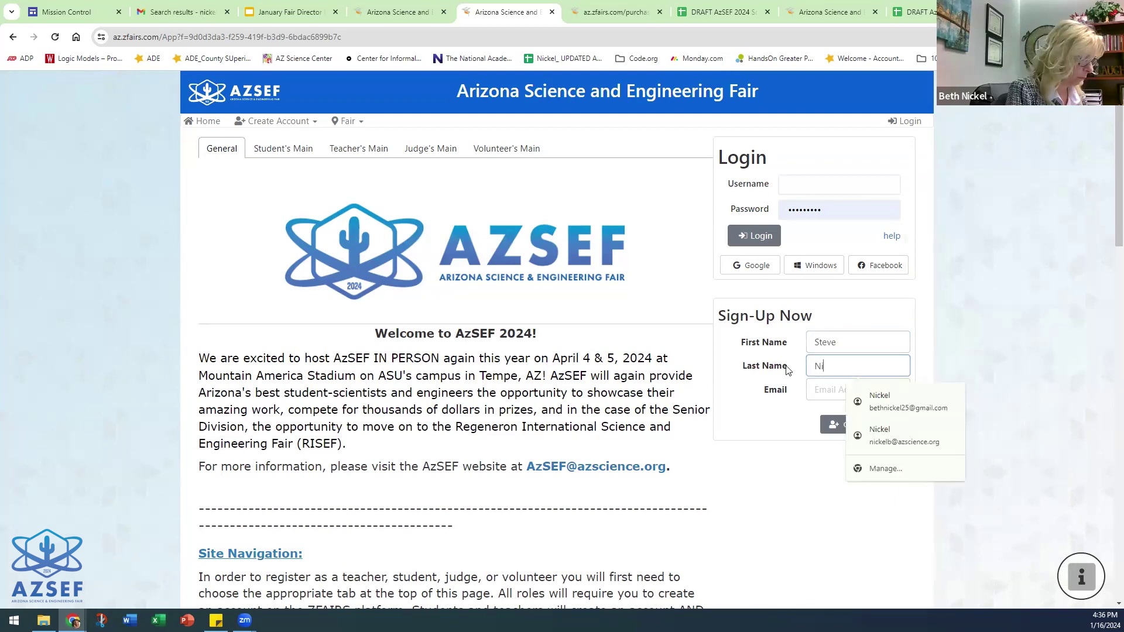
pyautogui.click(895, 403)
pyautogui.click(838, 424)
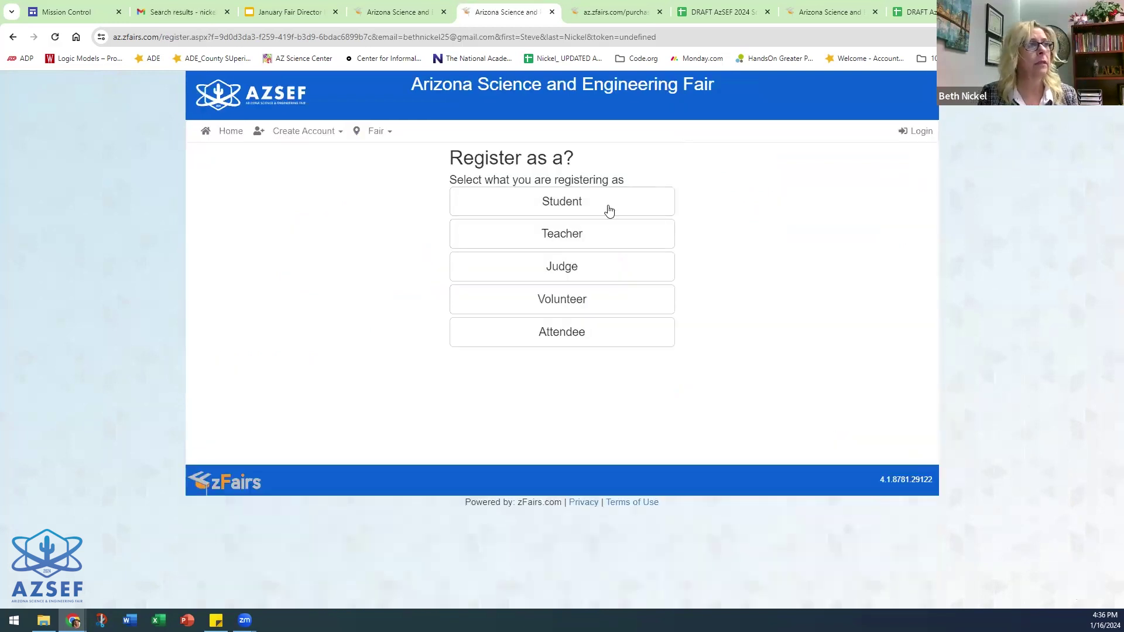
pyautogui.click(556, 204)
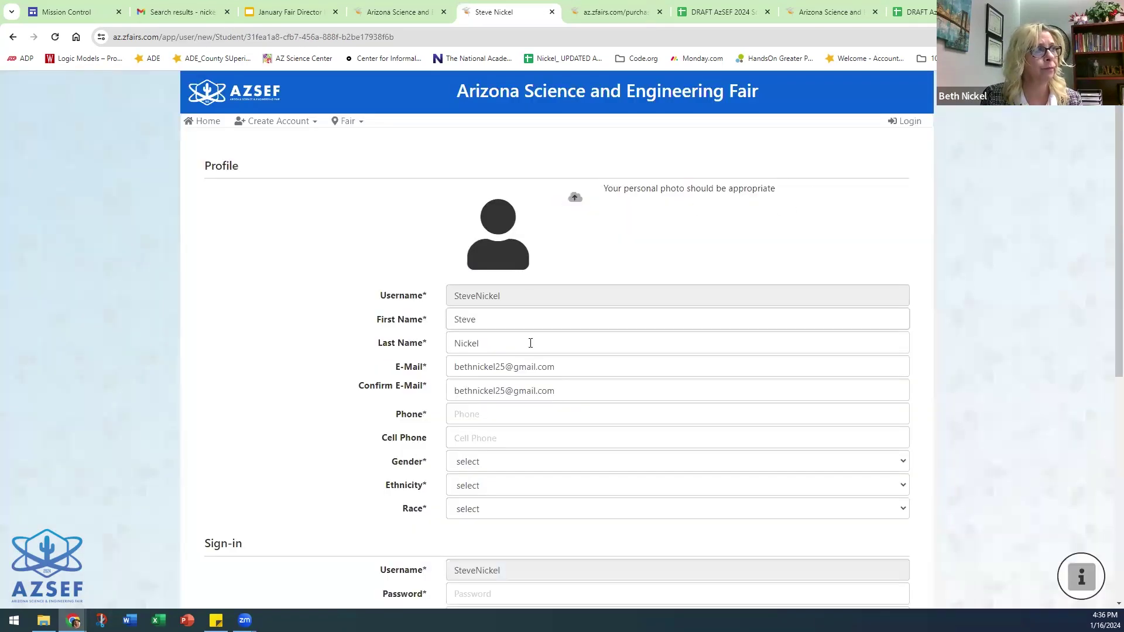
# - Enter the phone number and set gender Male, ethnicity Hispanic or Latino, and race Latin Descent
pyautogui.click(455, 414)
pyautogui.write('123')
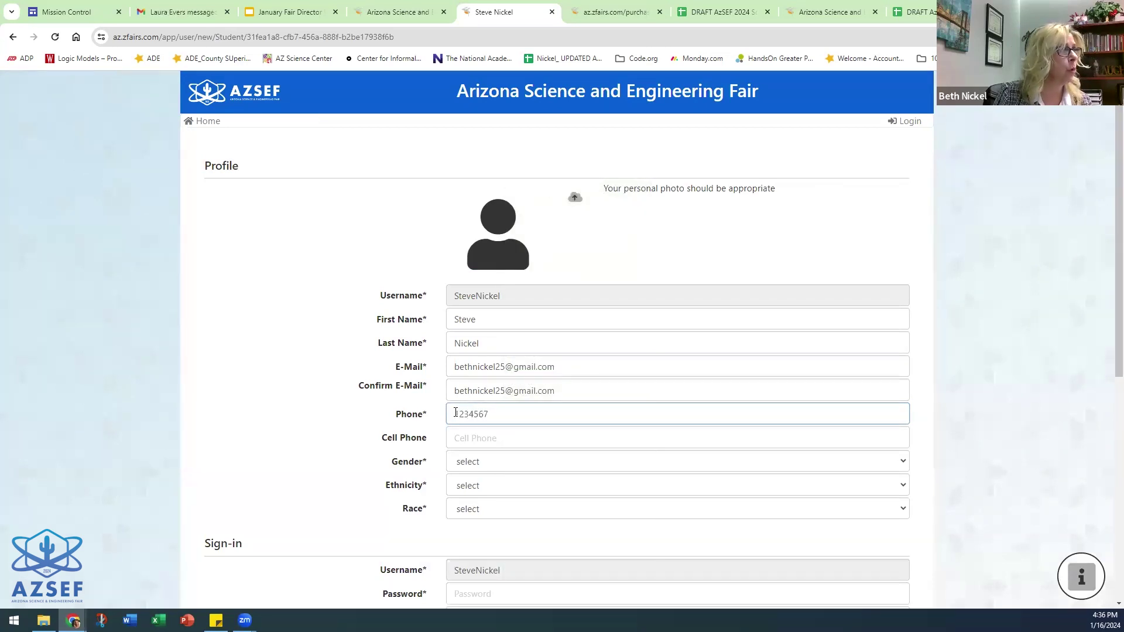
pyautogui.write('4567')
pyautogui.click(518, 463)
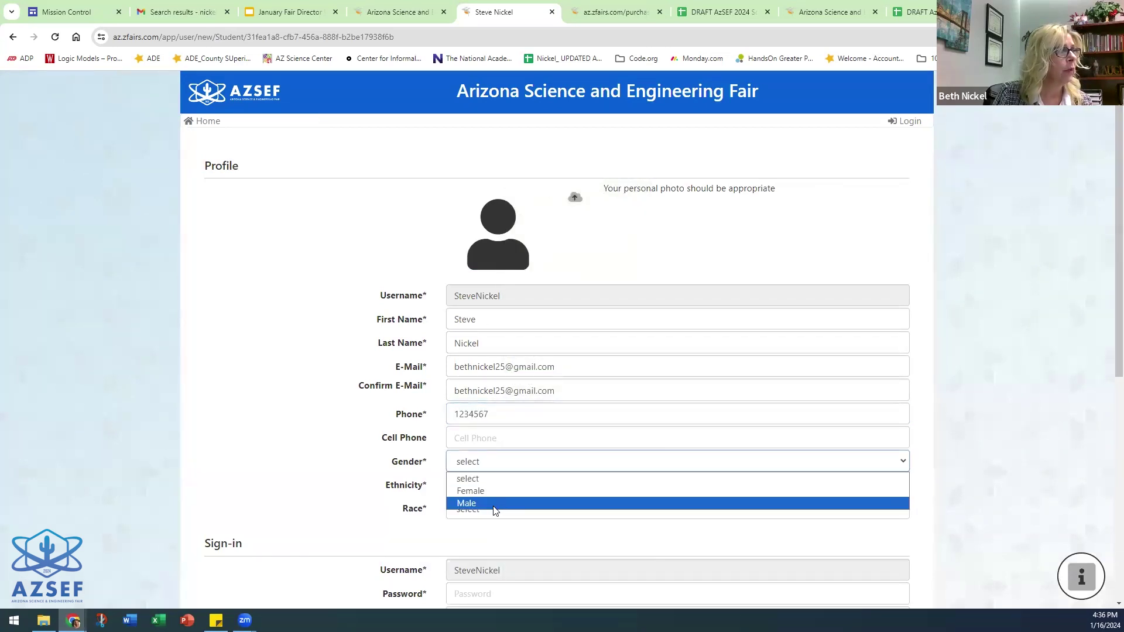
pyautogui.click(495, 503)
pyautogui.click(497, 490)
pyautogui.click(490, 512)
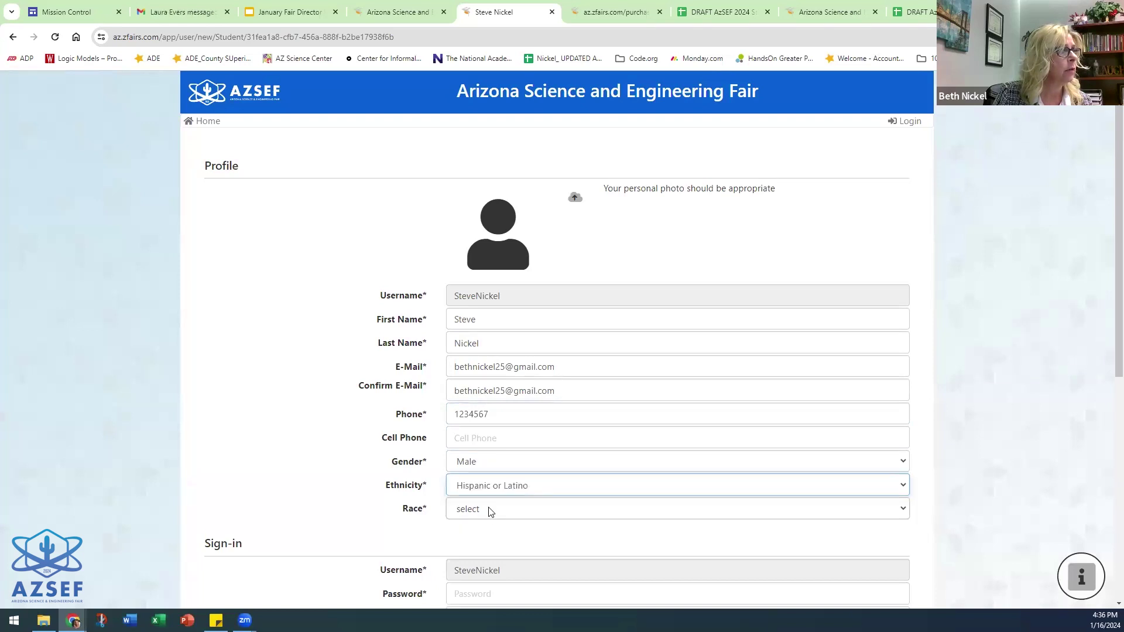
pyautogui.click(490, 512)
pyautogui.click(518, 443)
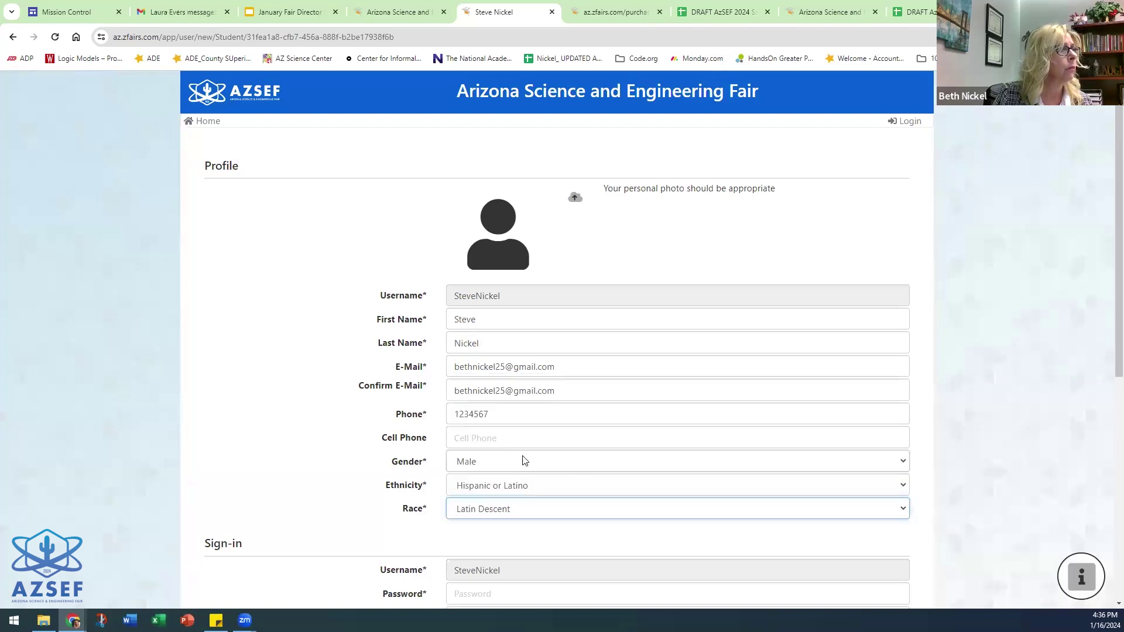
# - Set the account password and confirm it
pyautogui.scroll(-3, 520, 484)
pyautogui.click(472, 426)
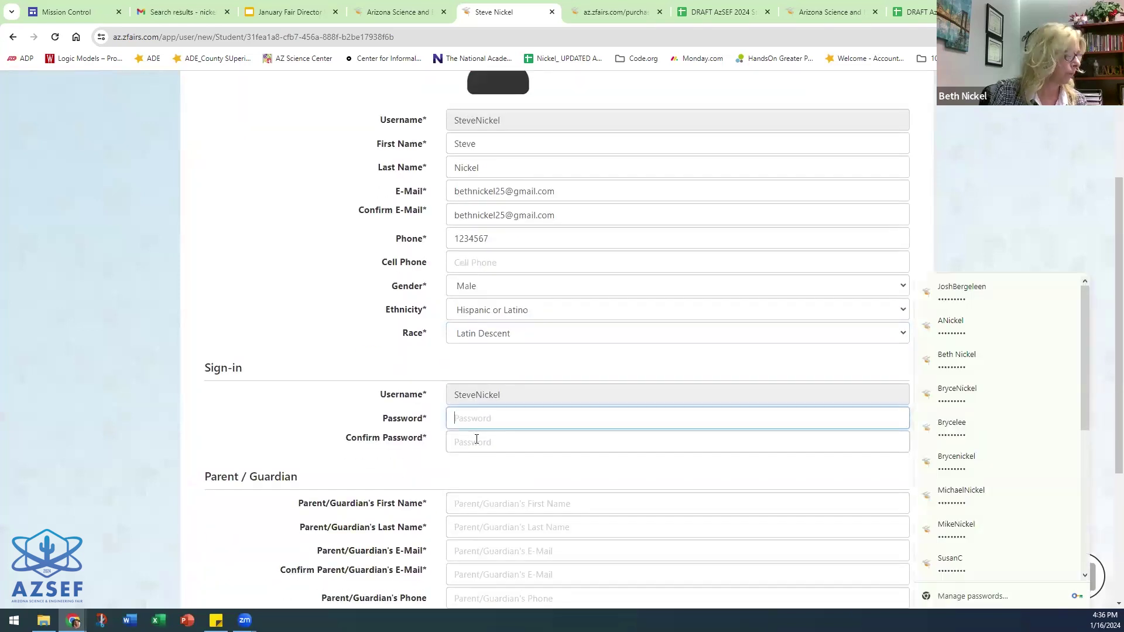
pyautogui.write('1234')
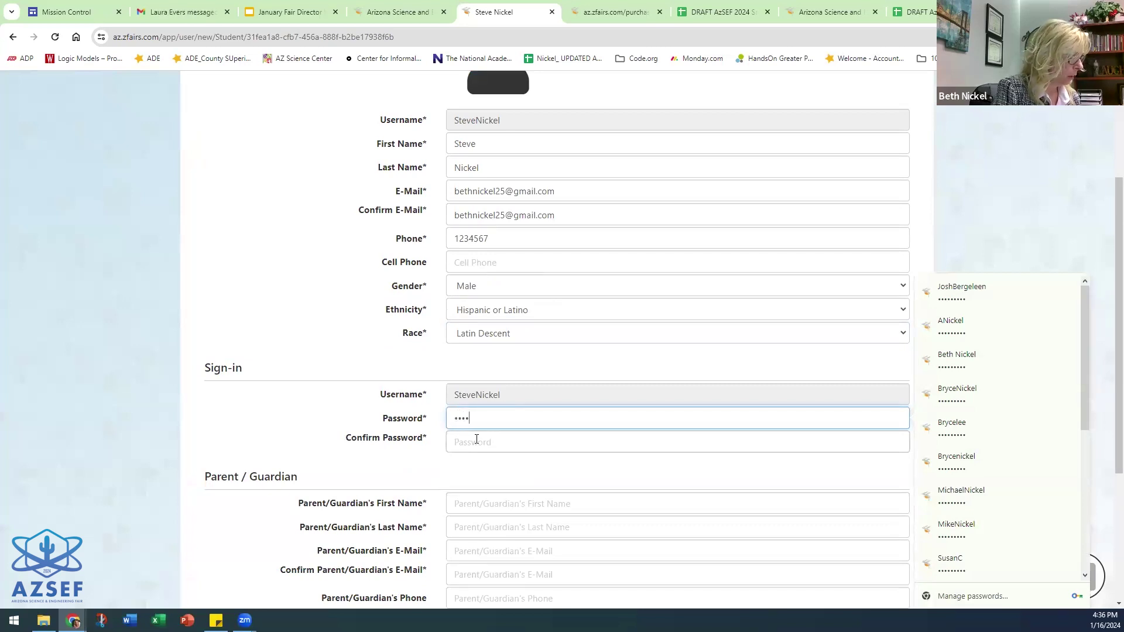
pyautogui.write('56789')
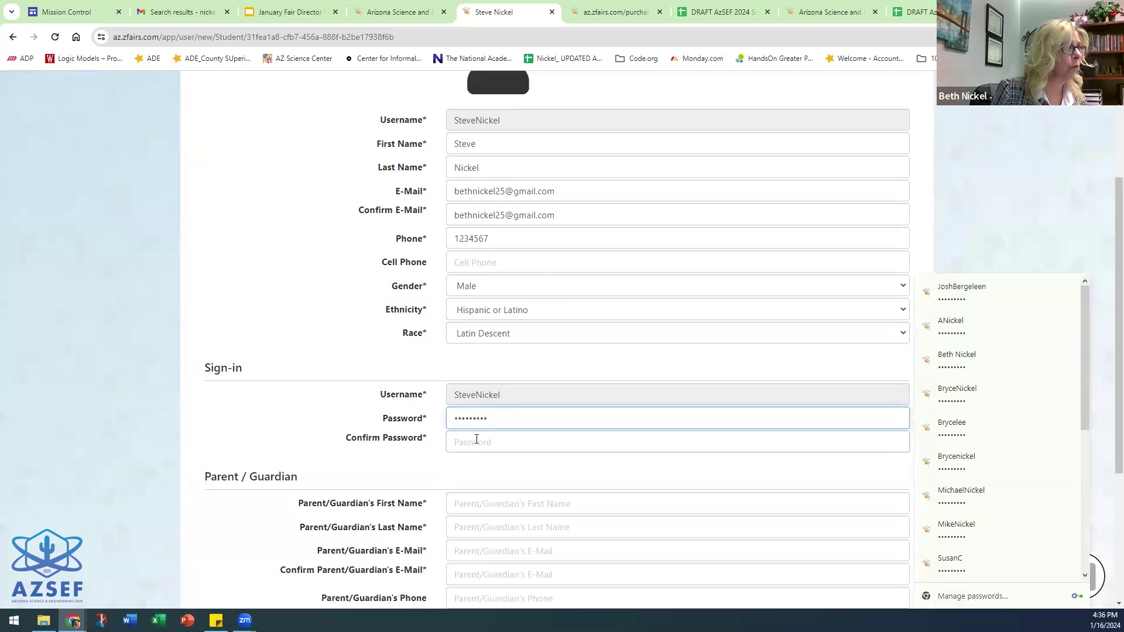
pyautogui.click(477, 440)
pyautogui.write('123')
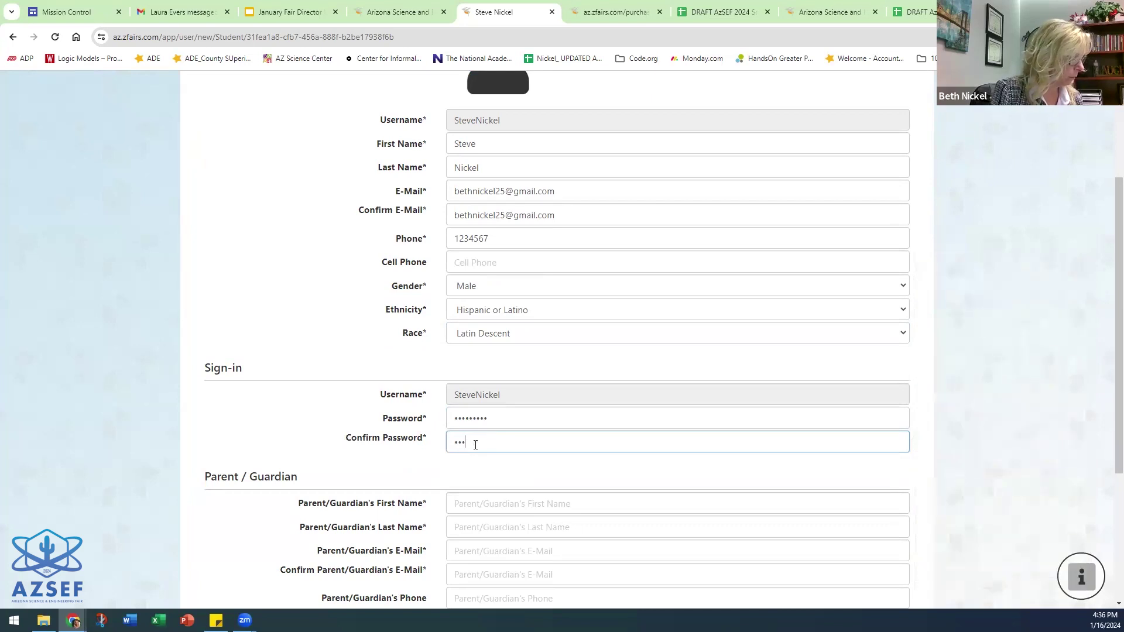
pyautogui.write('456789')
# - Enter the parent's first name, autofill parent contact and address details, and save the profile
pyautogui.scroll(-2, 504, 399)
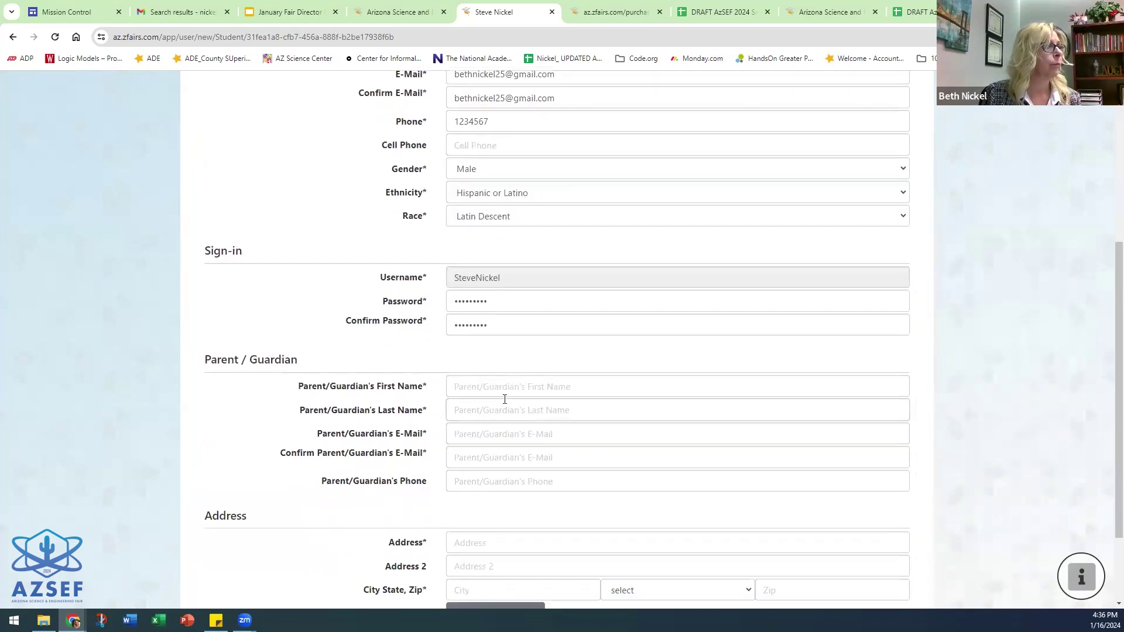
pyautogui.click(503, 389)
pyautogui.write('mom')
pyautogui.click(495, 408)
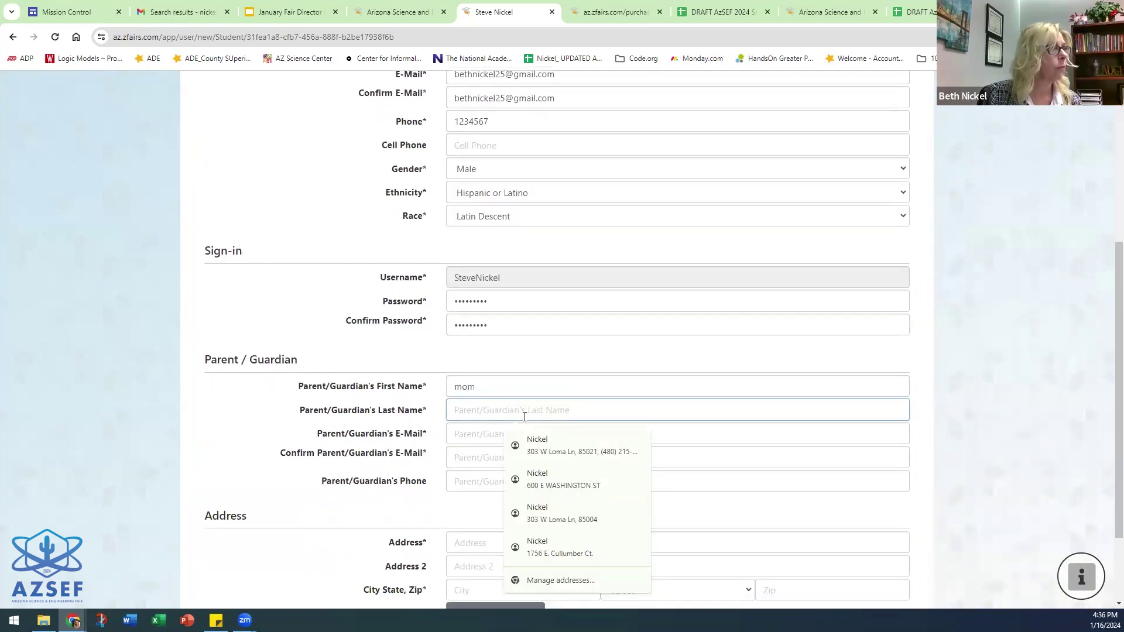
pyautogui.click(537, 445)
pyautogui.scroll(-1, 524, 457)
pyautogui.scroll(3, 527, 444)
pyautogui.scroll(-4, 512, 497)
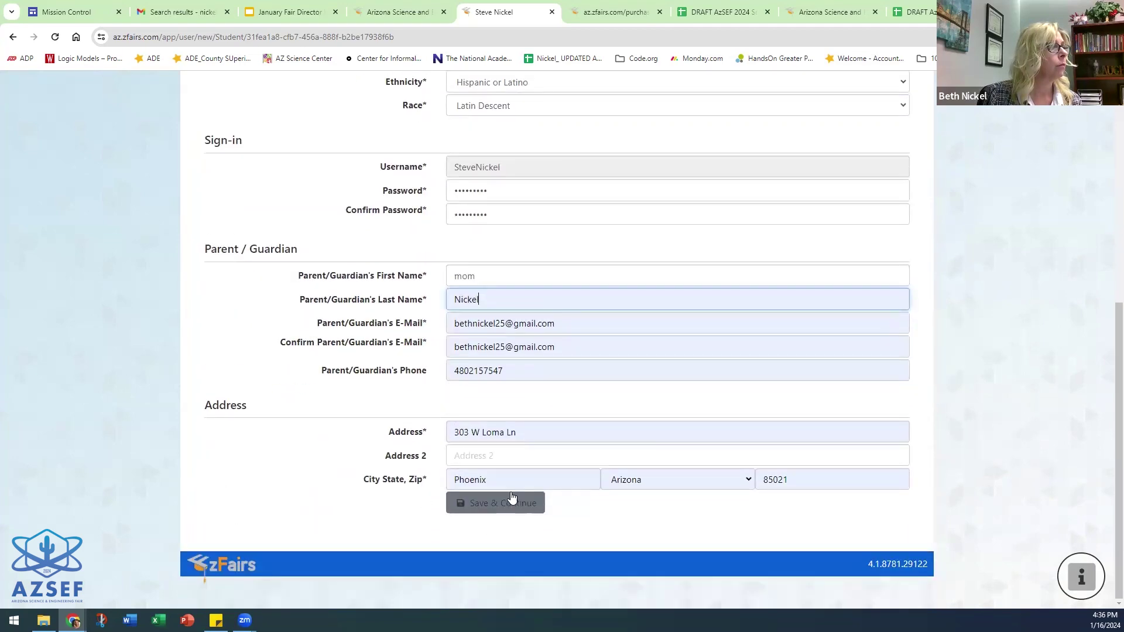
pyautogui.click(512, 497)
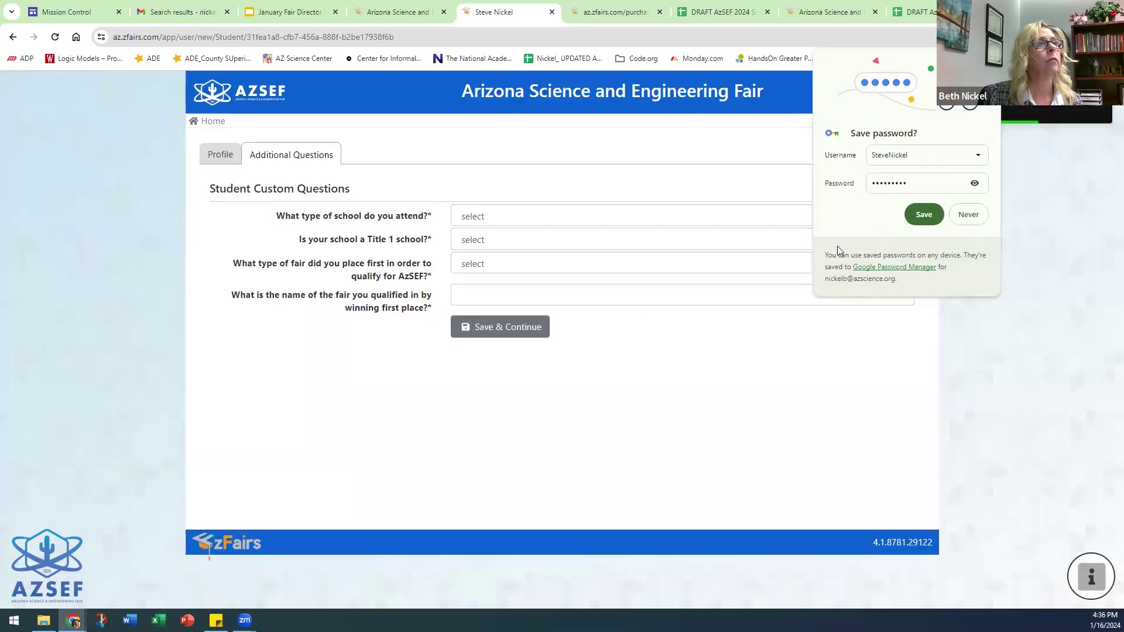
# - Save the new password in Chrome, and answer Public school and Yes to Title 1
pyautogui.click(1095, 171)
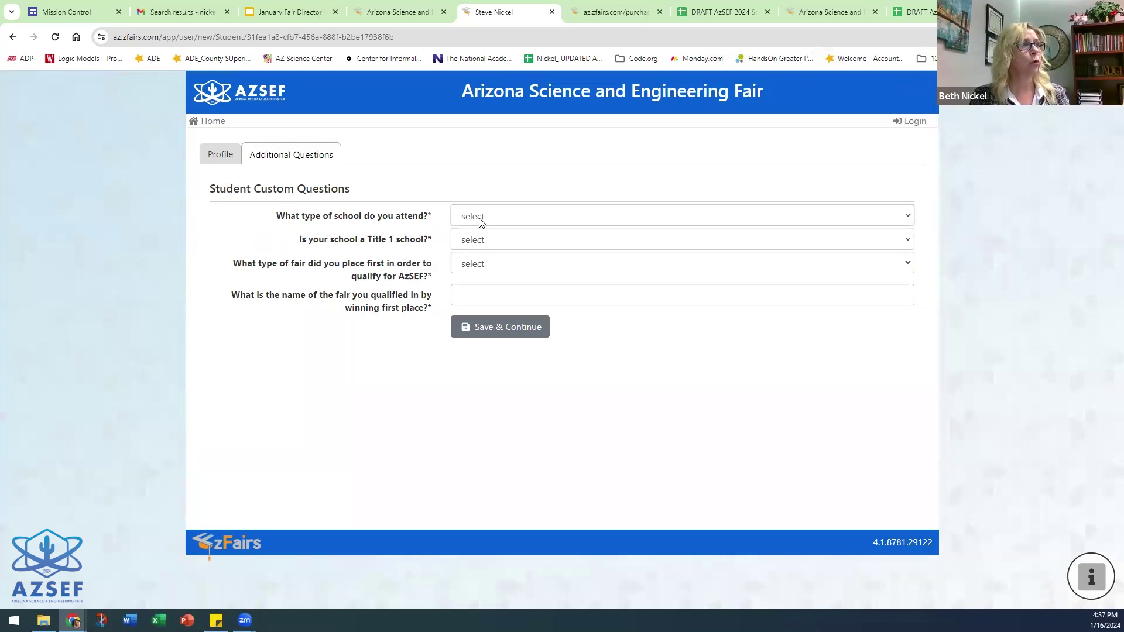
pyautogui.click(509, 217)
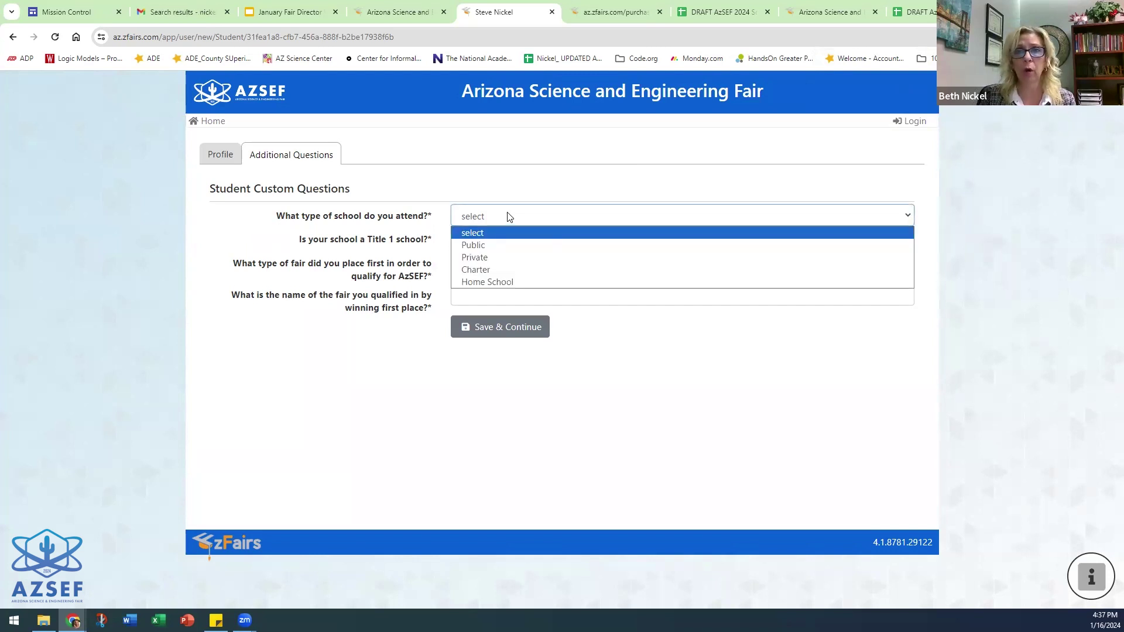
pyautogui.click(485, 246)
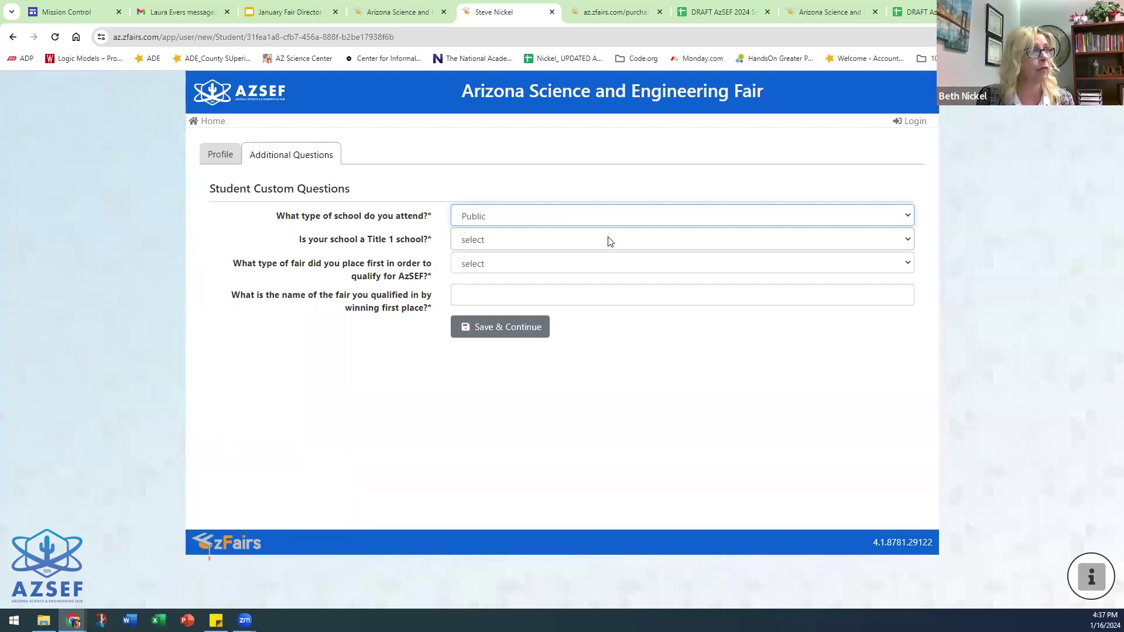
pyautogui.click(609, 241)
pyautogui.click(502, 269)
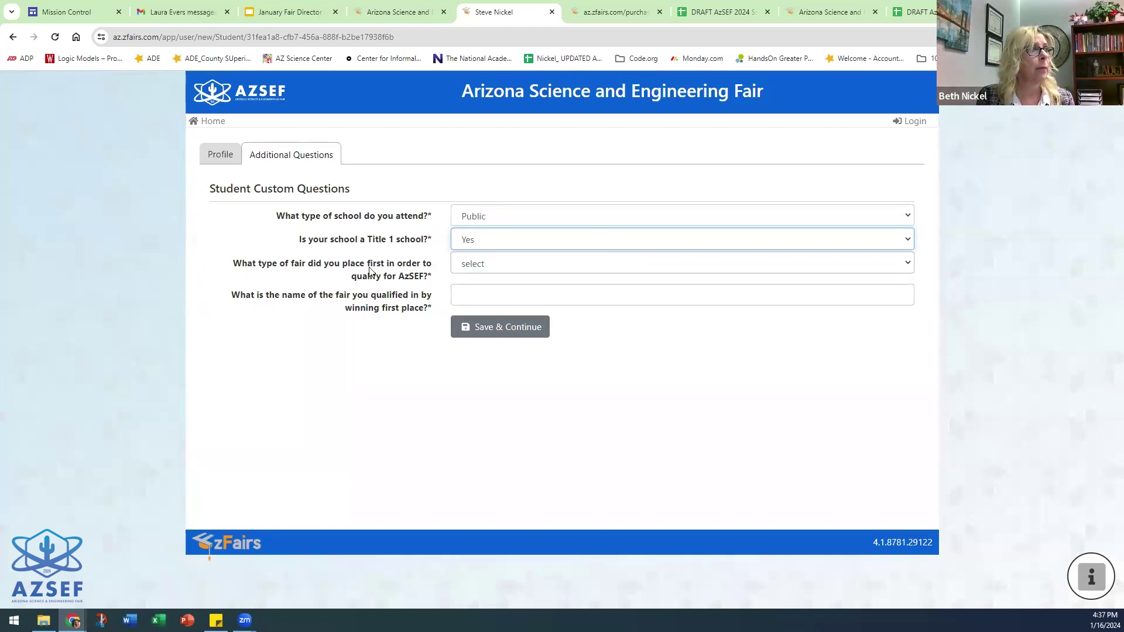
# - Set the qualifying fair type to School, name the fair 'School', and save the answers
pyautogui.click(612, 266)
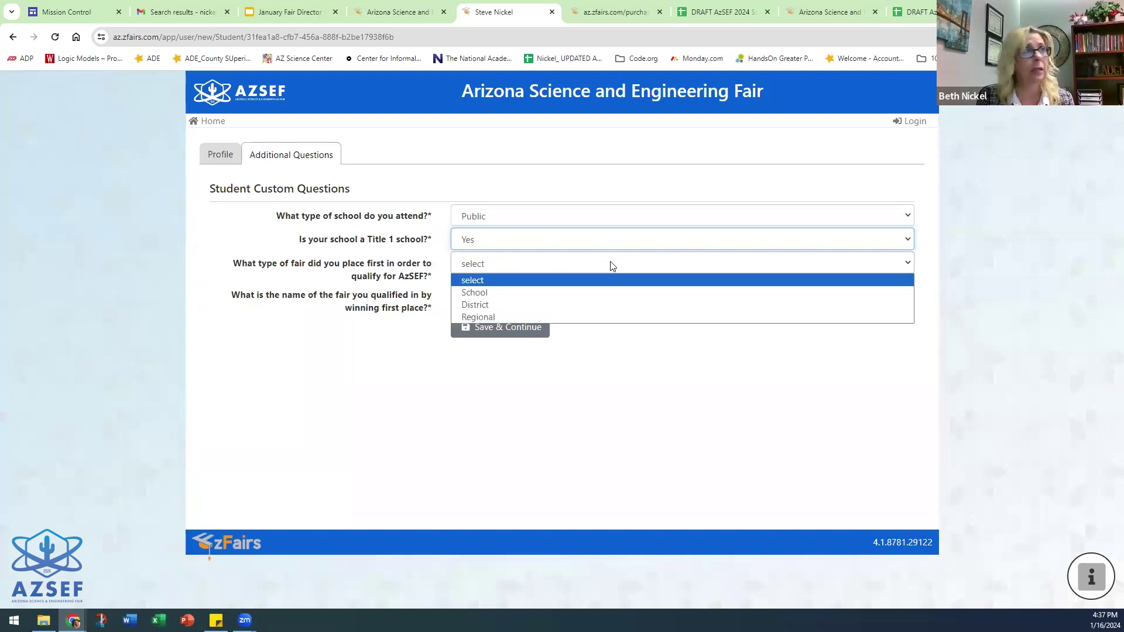
pyautogui.click(508, 294)
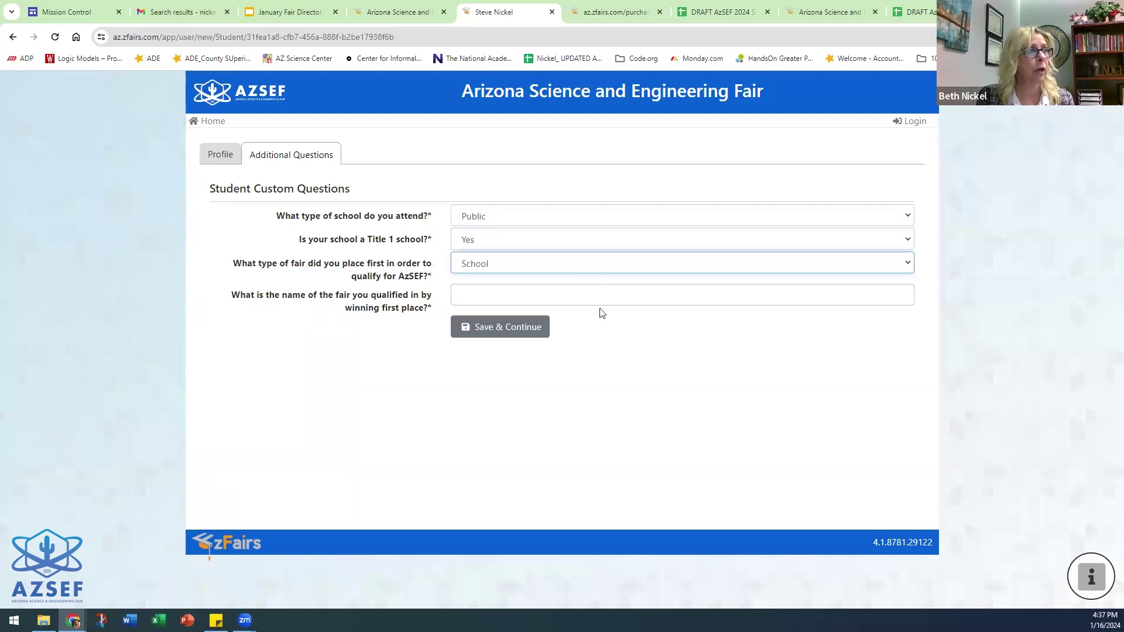
pyautogui.click(541, 297)
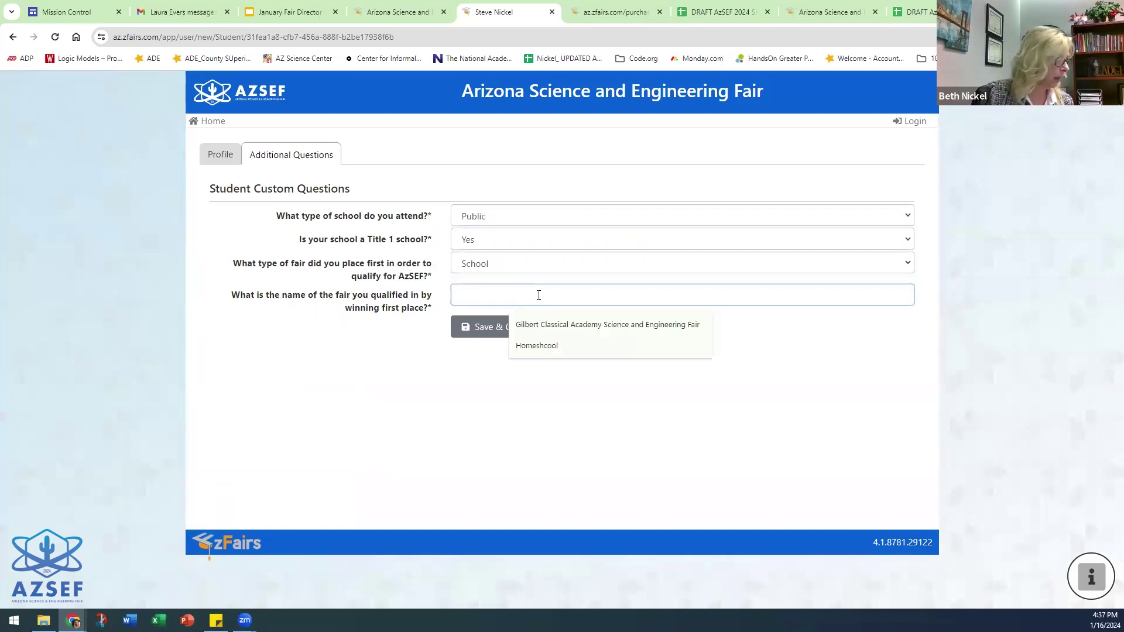
pyautogui.write('School Fair')
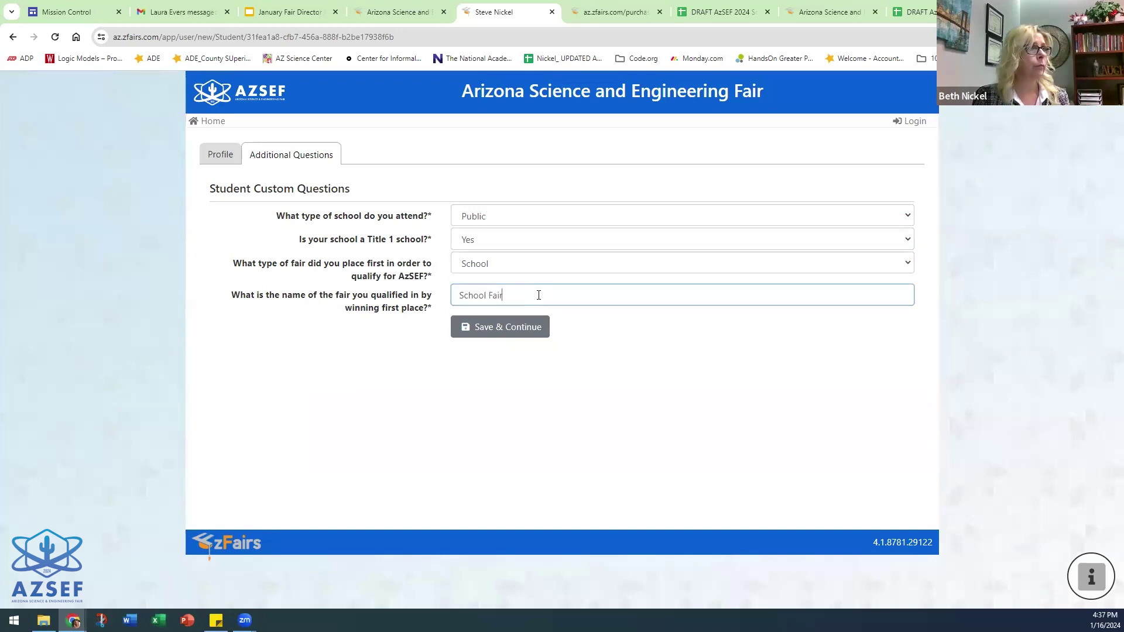
pyautogui.click(521, 330)
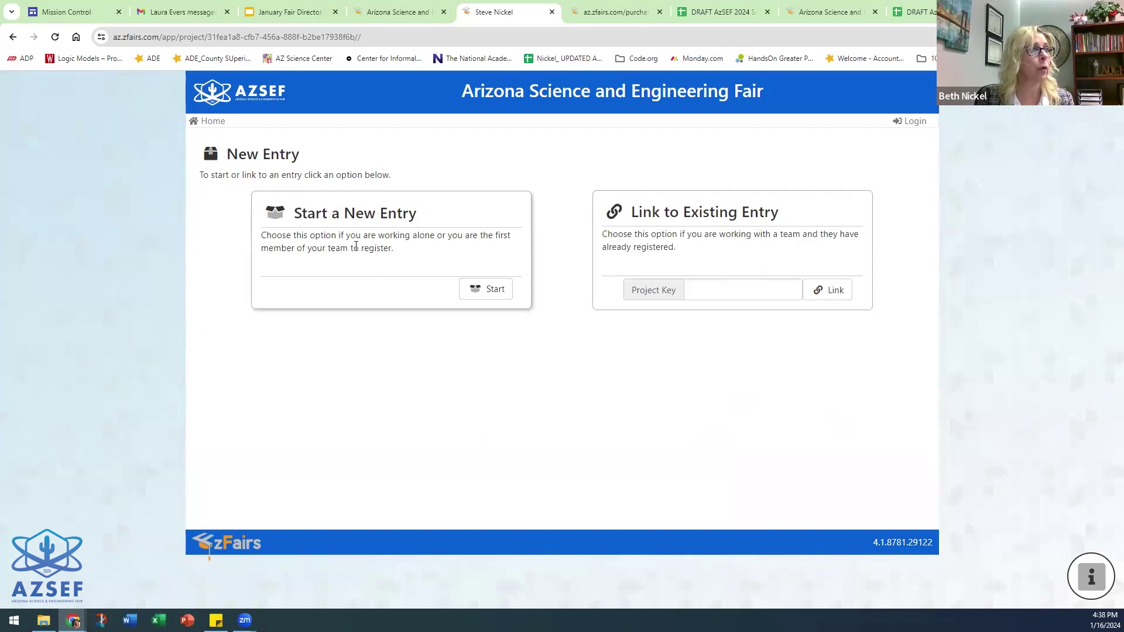
# - Start a new project entry and choose A. C. E. (Marana) as the school after comparing teacher lists
pyautogui.click(486, 288)
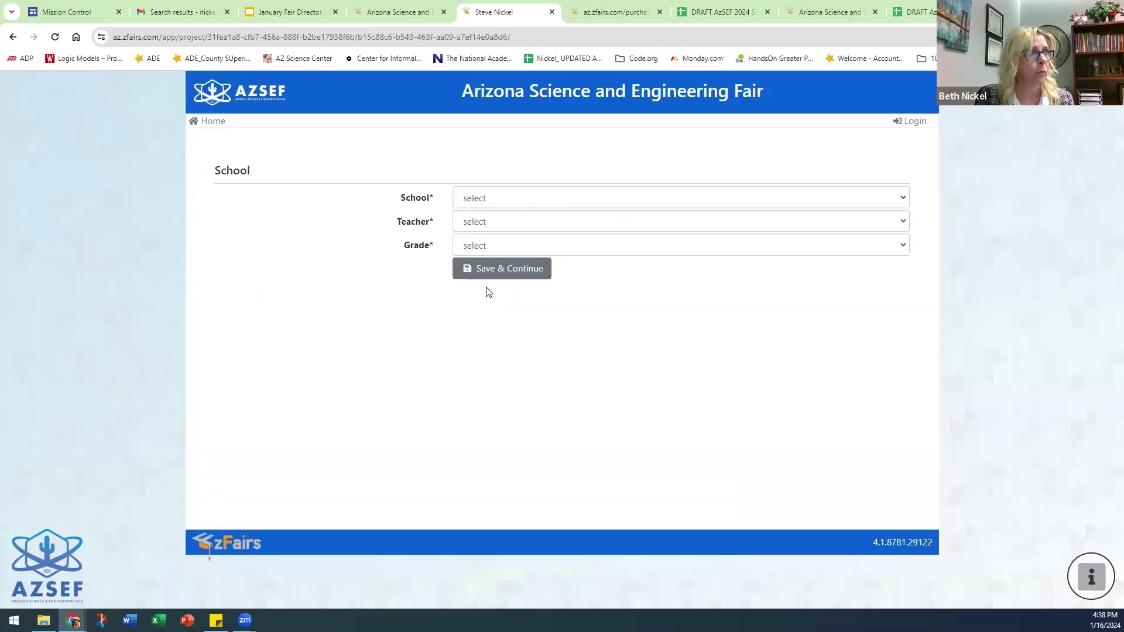
pyautogui.click(514, 199)
pyautogui.click(501, 226)
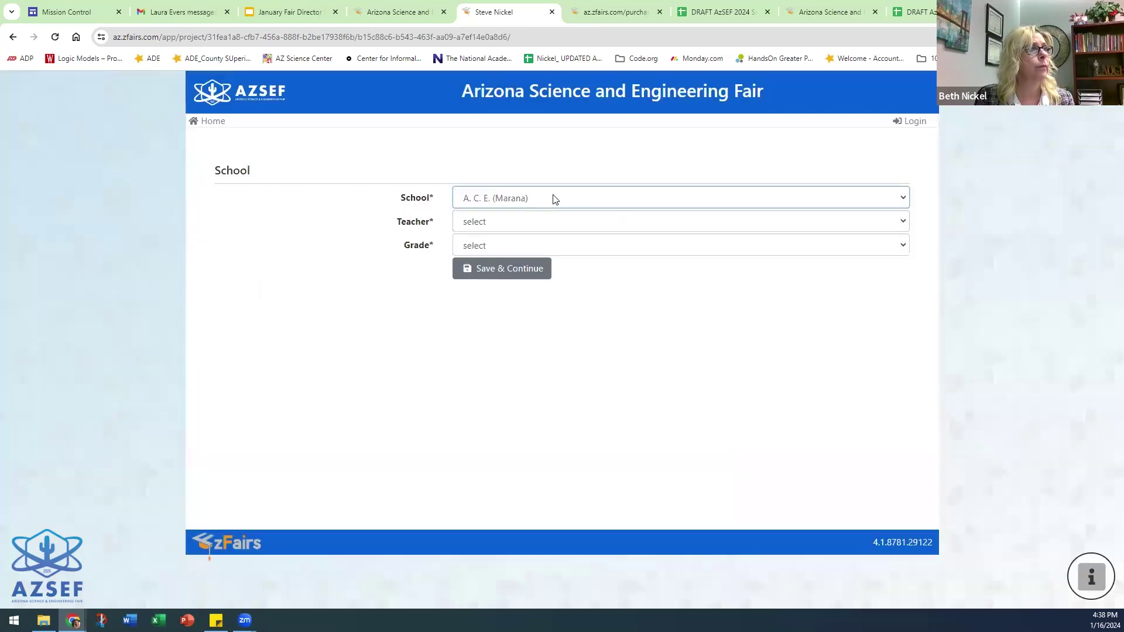
pyautogui.click(514, 222)
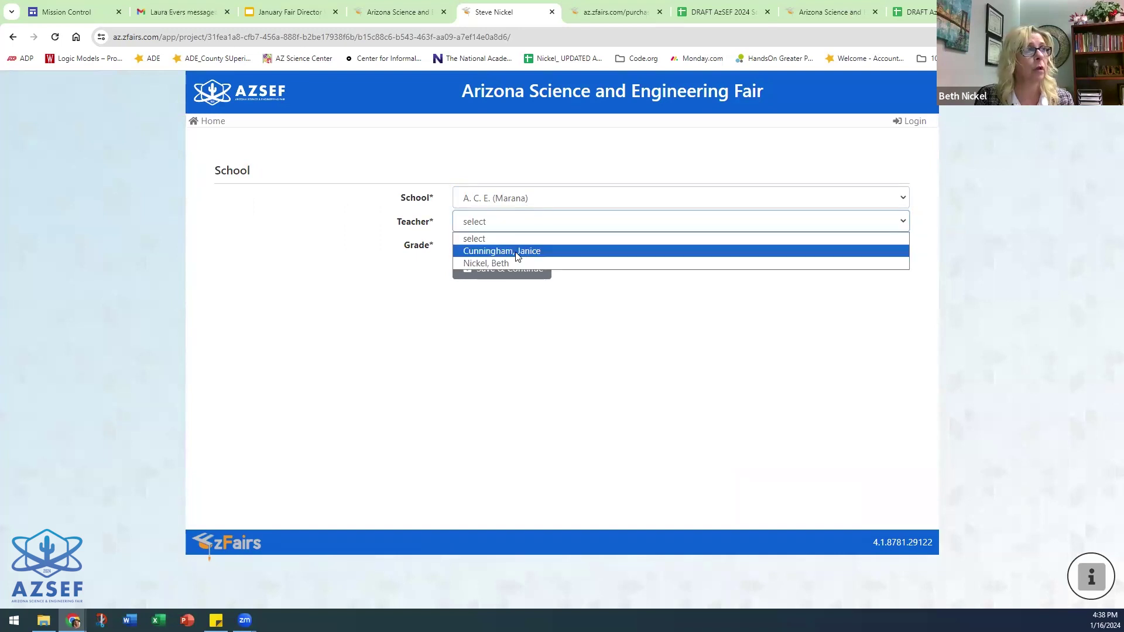
pyautogui.click(519, 221)
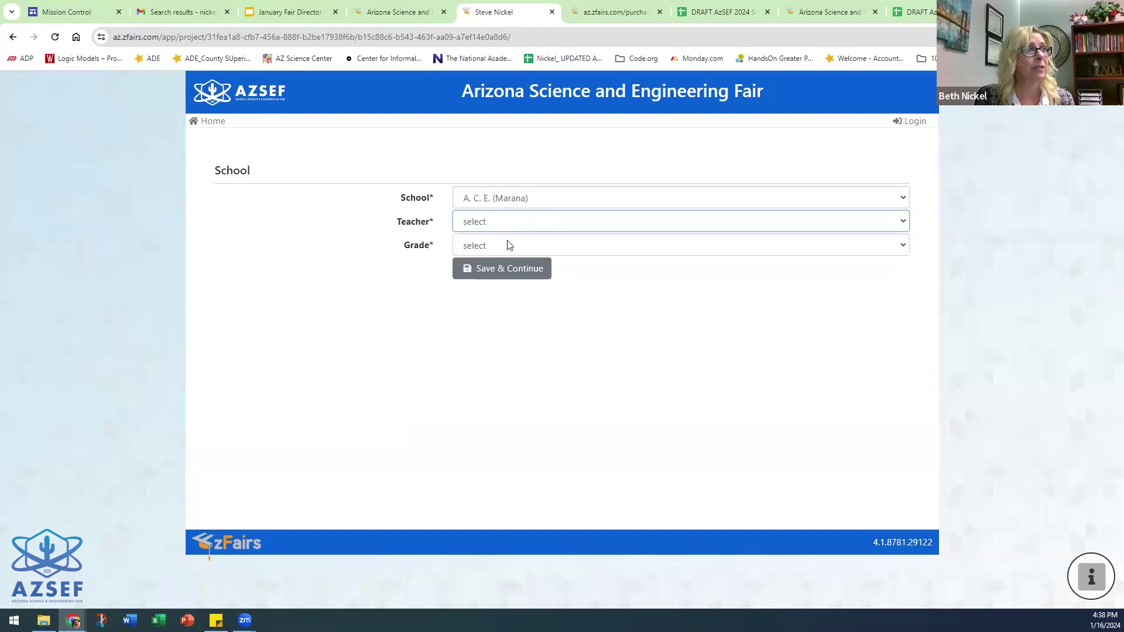
pyautogui.click(523, 222)
pyautogui.click(525, 197)
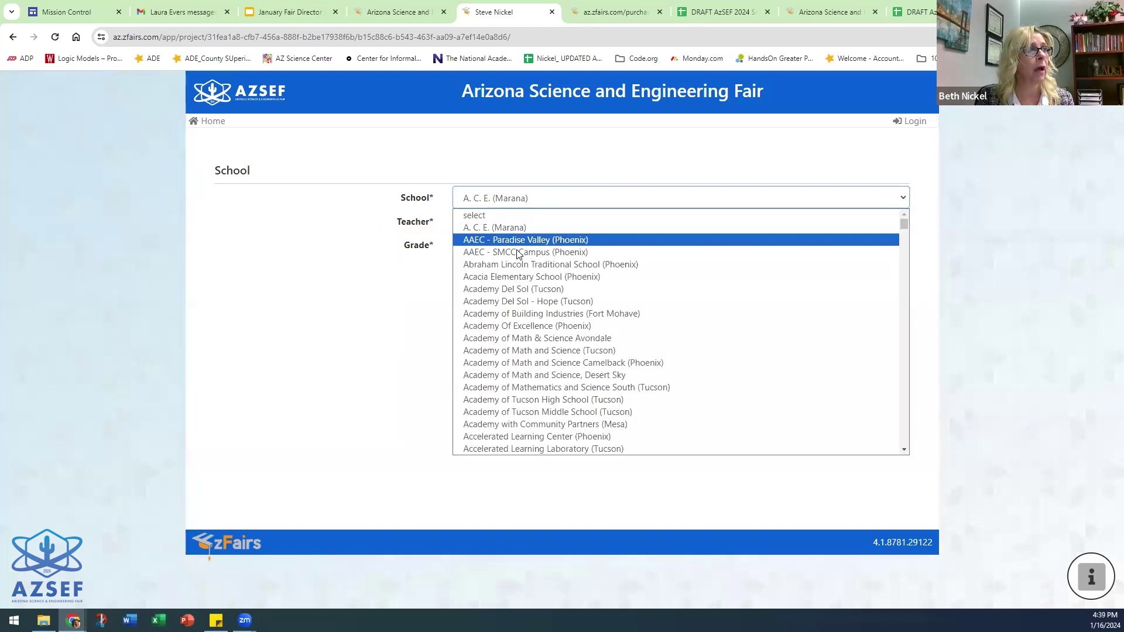
pyautogui.click(530, 273)
pyautogui.click(500, 223)
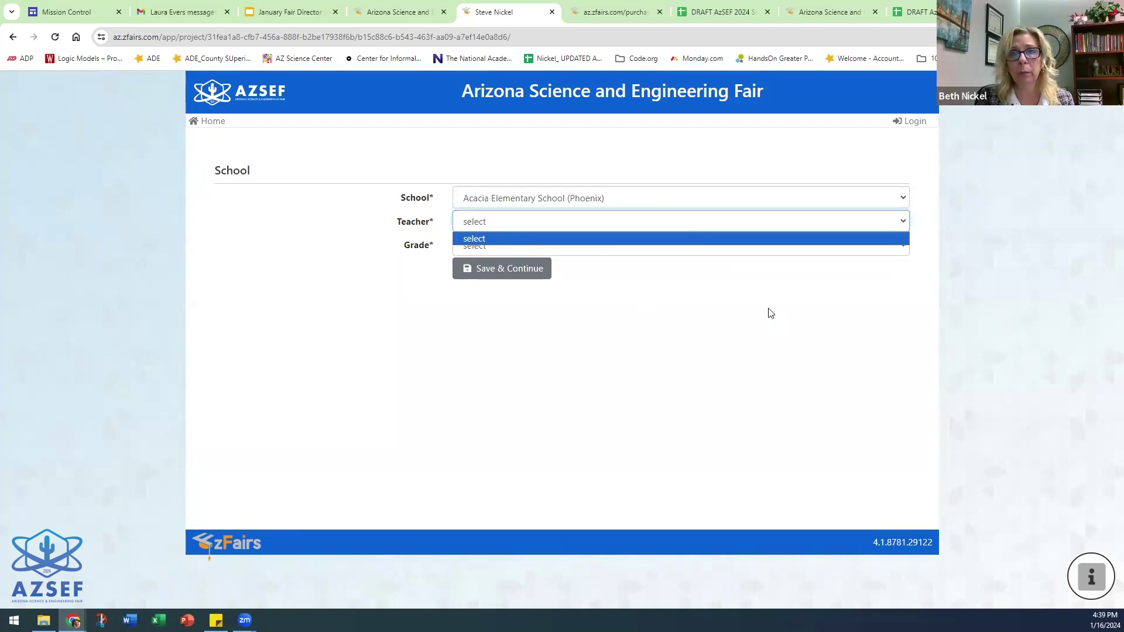
pyautogui.click(591, 202)
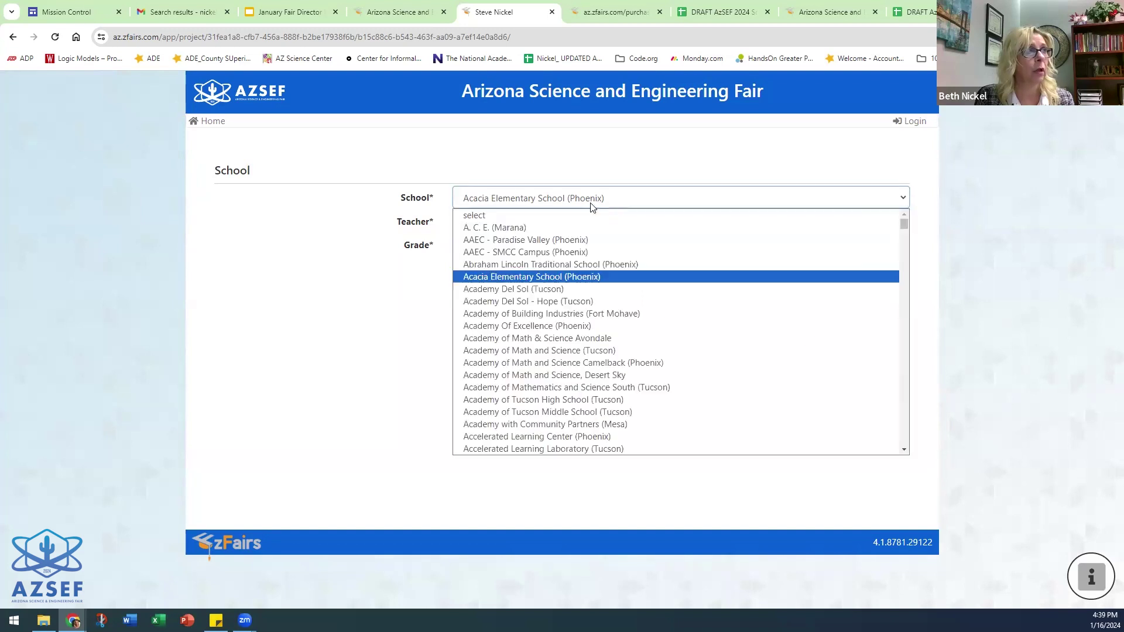
pyautogui.click(498, 228)
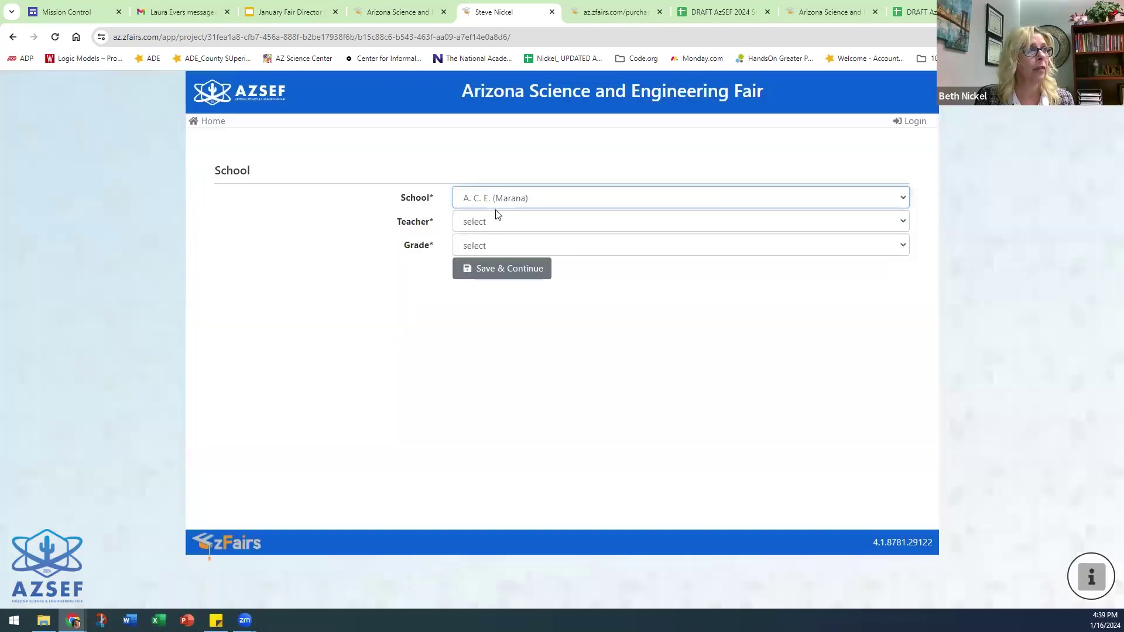
# - Assign the first listed teacher and 7th Grade, then save the school details
pyautogui.click(518, 224)
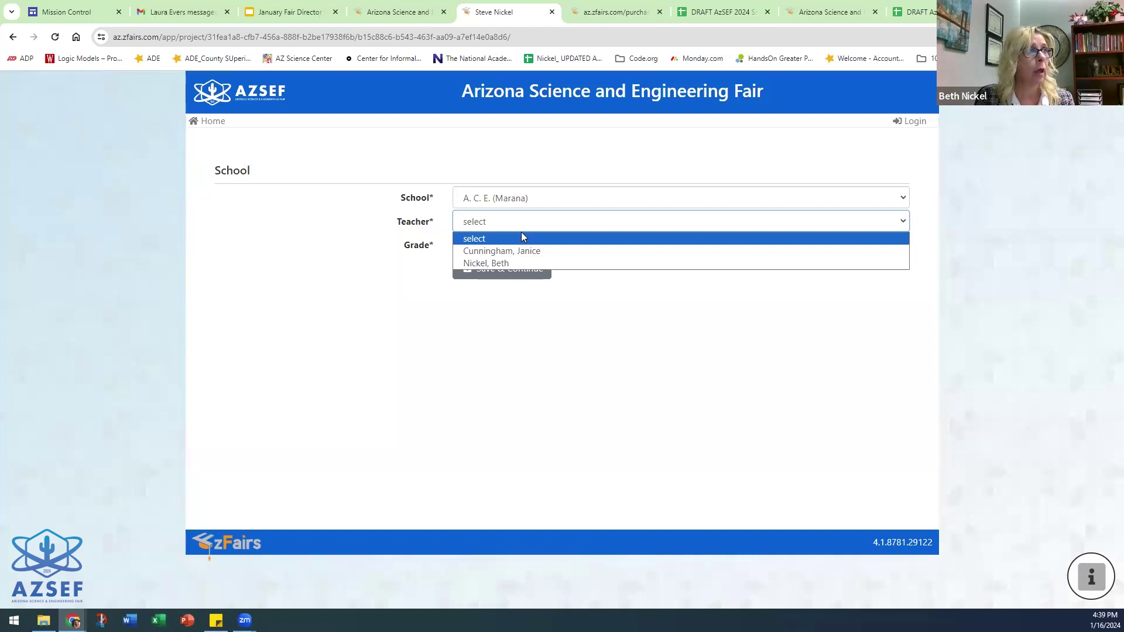
pyautogui.click(479, 250)
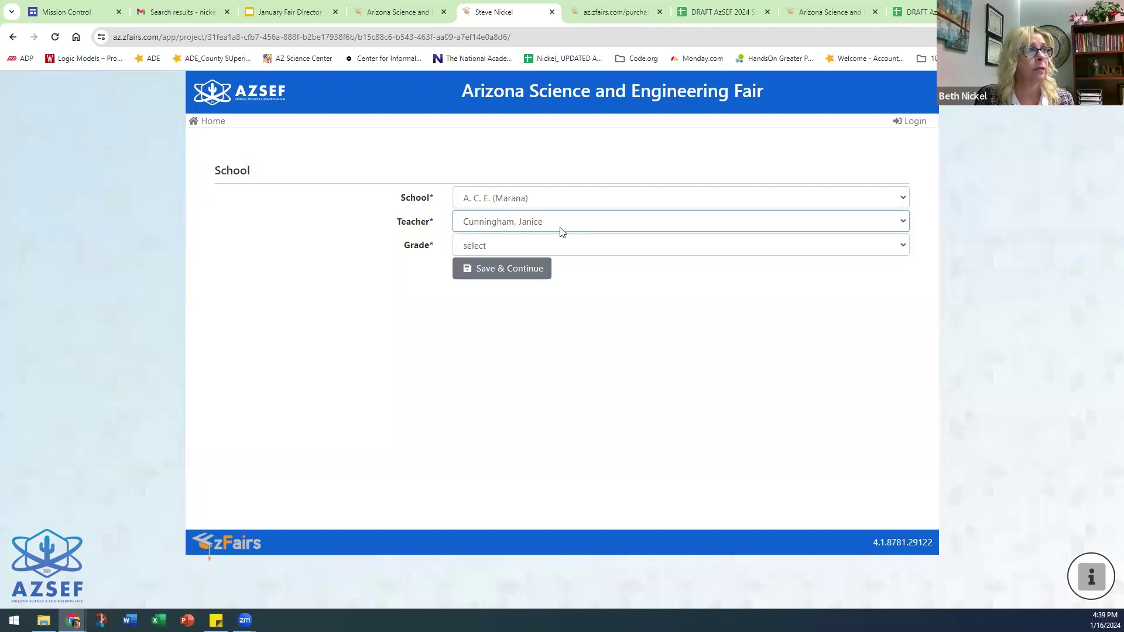
pyautogui.click(508, 247)
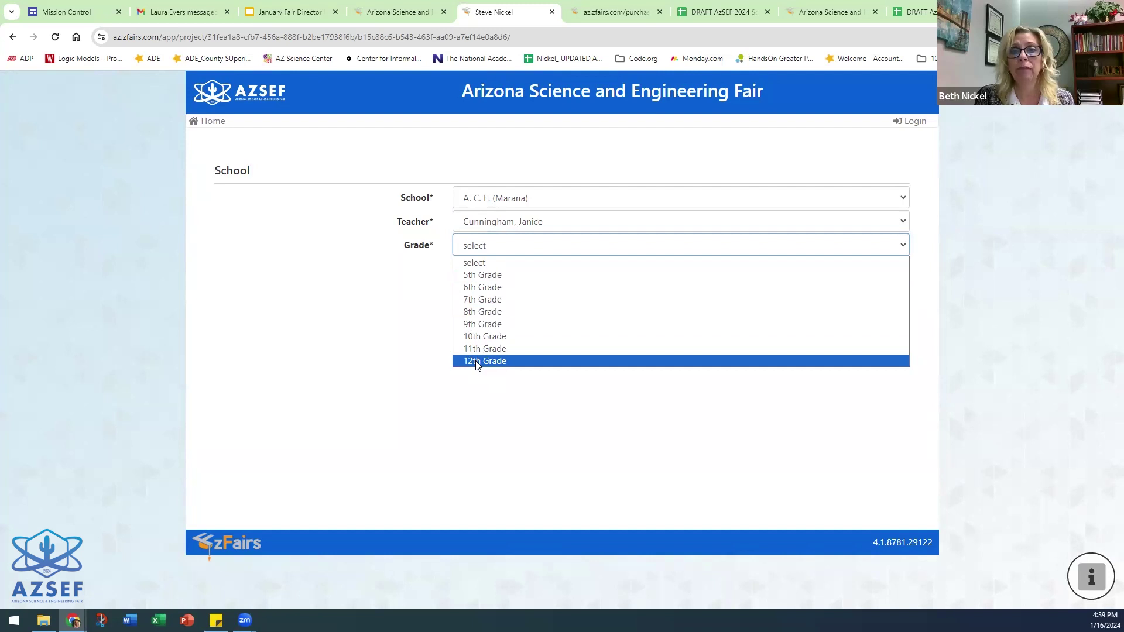
pyautogui.click(480, 299)
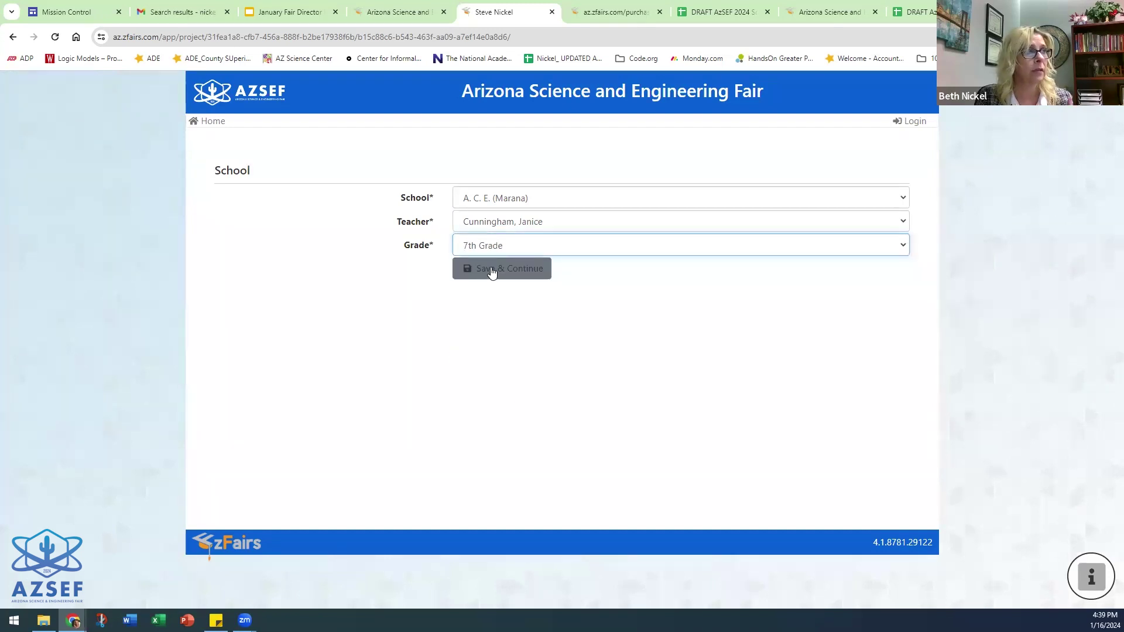
pyautogui.click(493, 270)
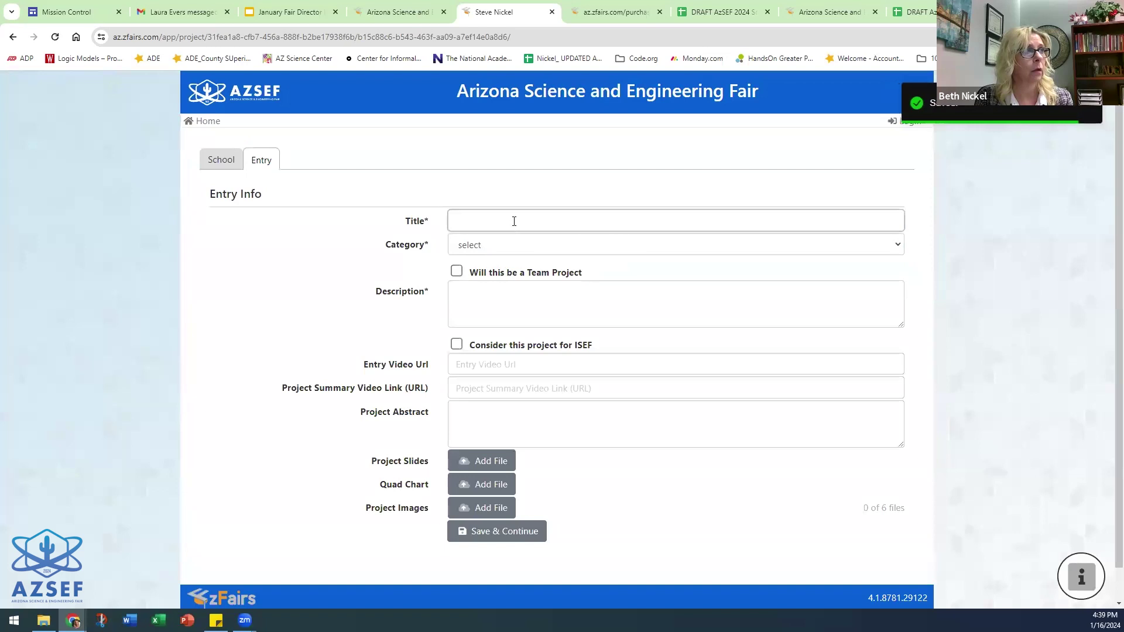
pyautogui.click(515, 221)
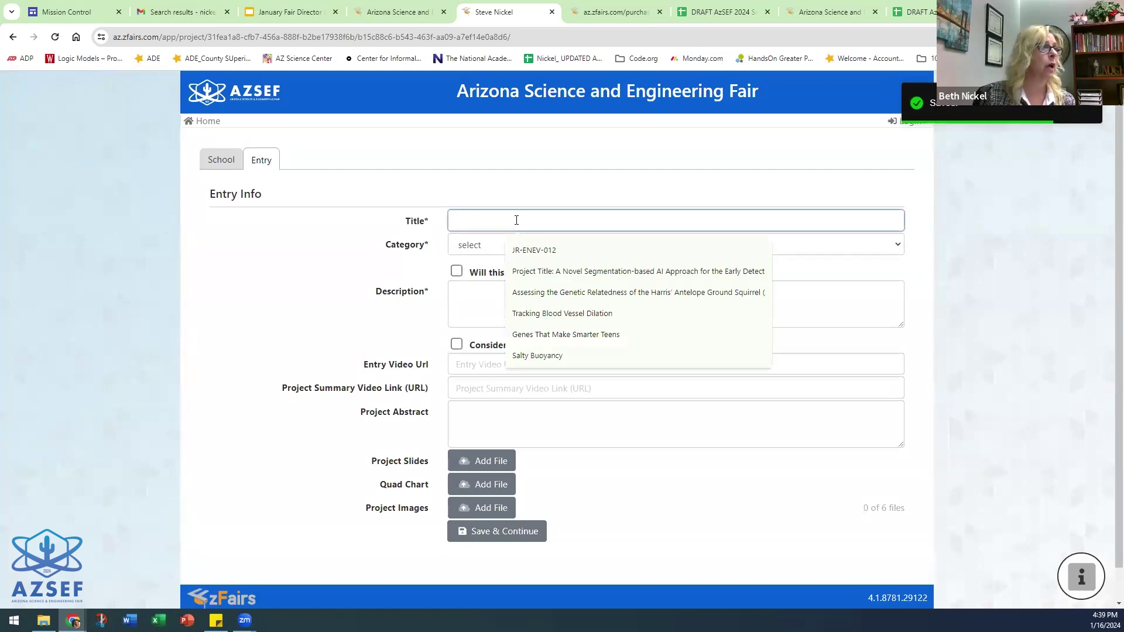
# - Title the entry 'My Science Project', pick Junior Division: Medicine and Health Sciences, and add description 'My project will......'
pyautogui.write('My Science Project')
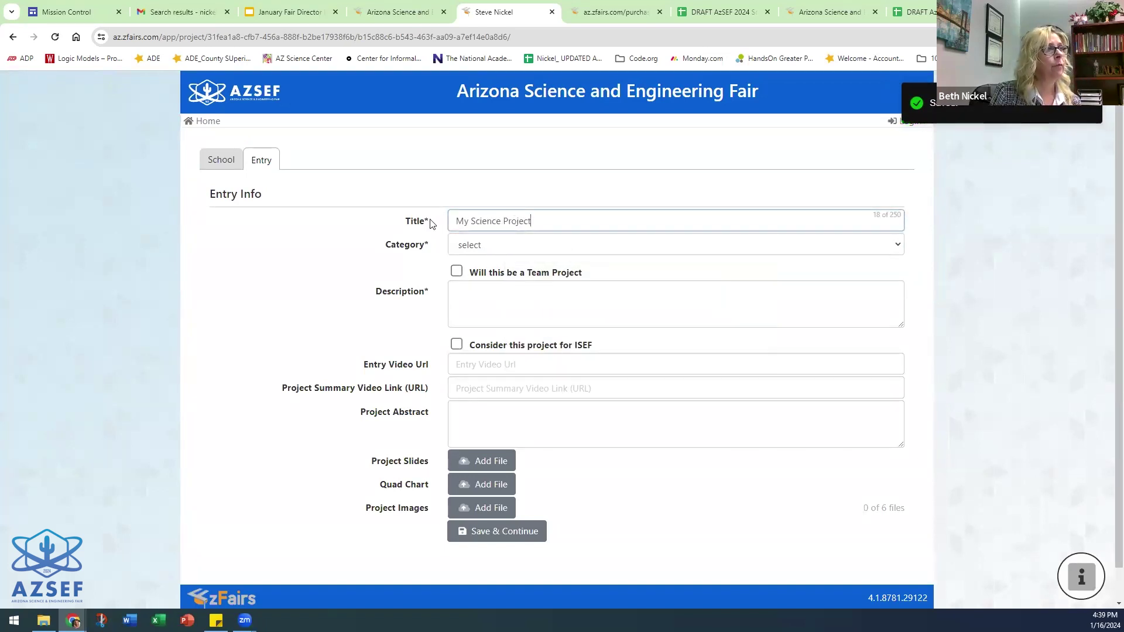
pyautogui.click(465, 246)
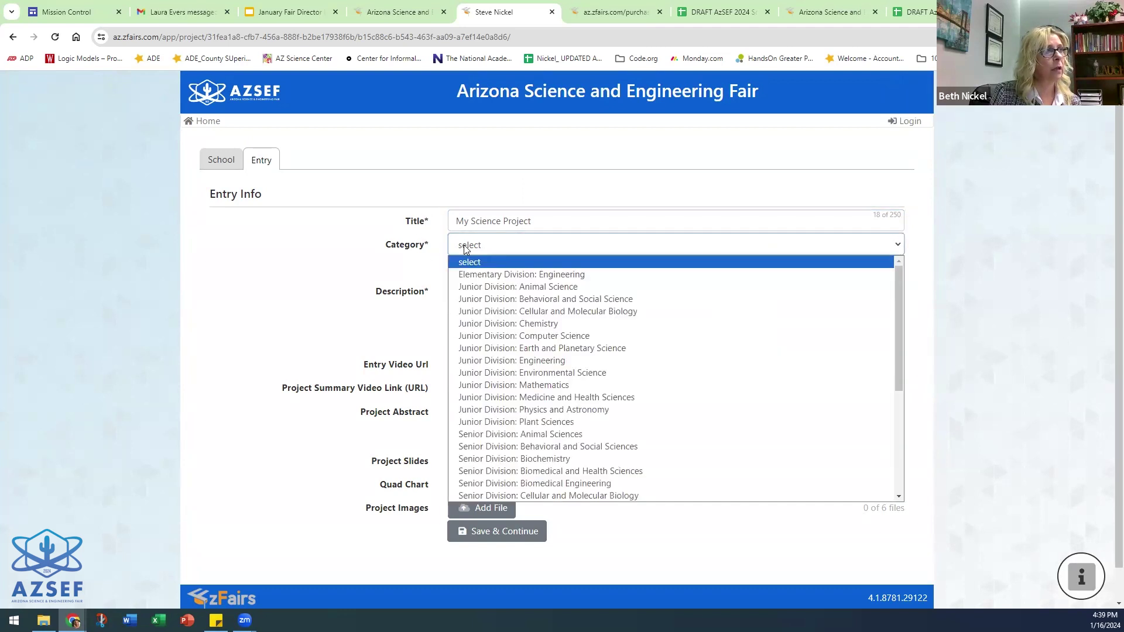
pyautogui.click(598, 398)
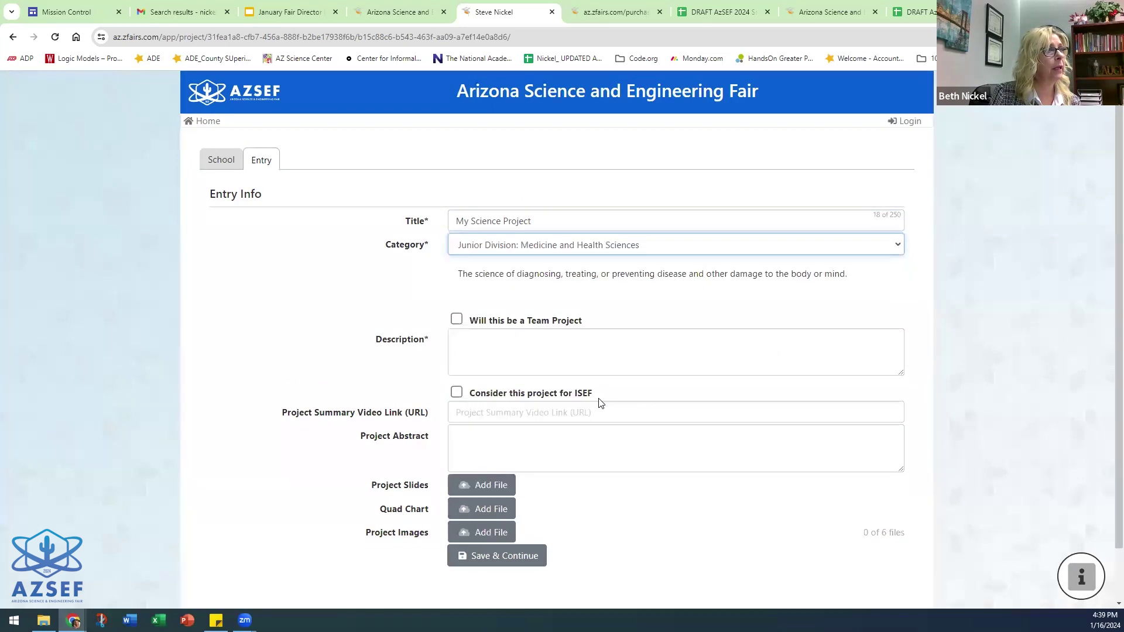
pyautogui.click(472, 342)
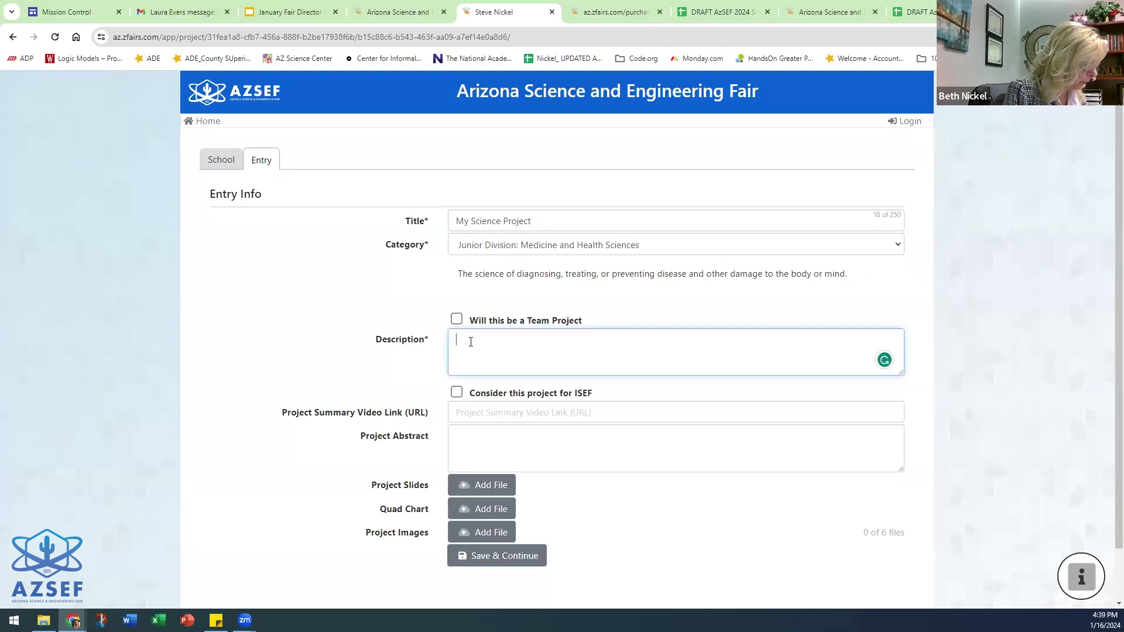
pyautogui.write('My project will...')
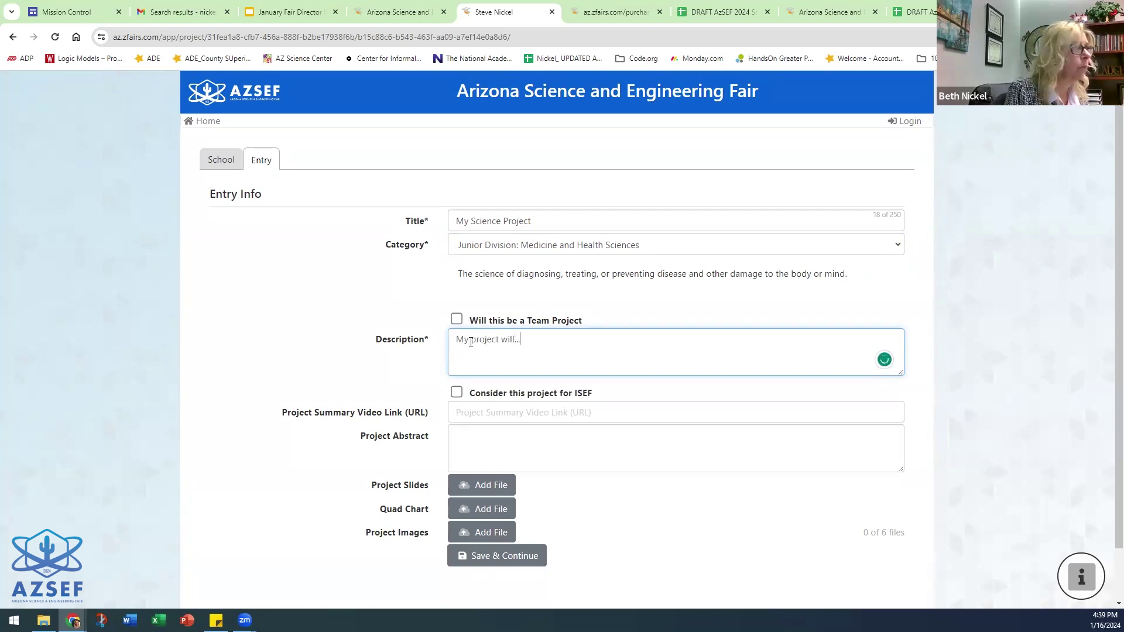
pyautogui.write('...')
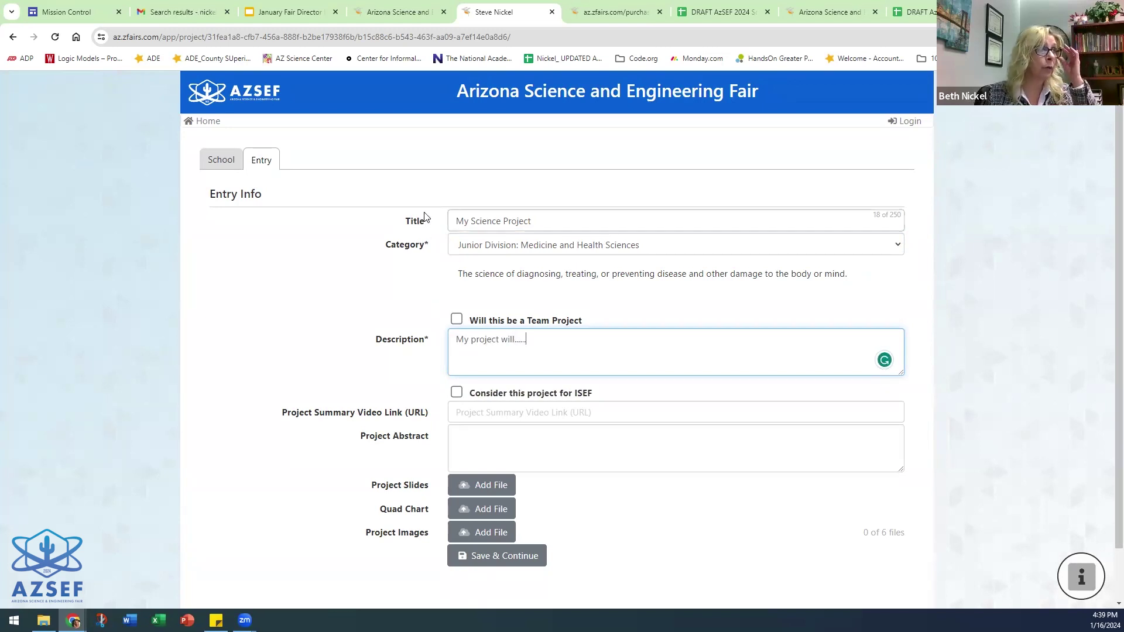
# - Browse the full project category list and close it without changing the category
pyautogui.click(660, 250)
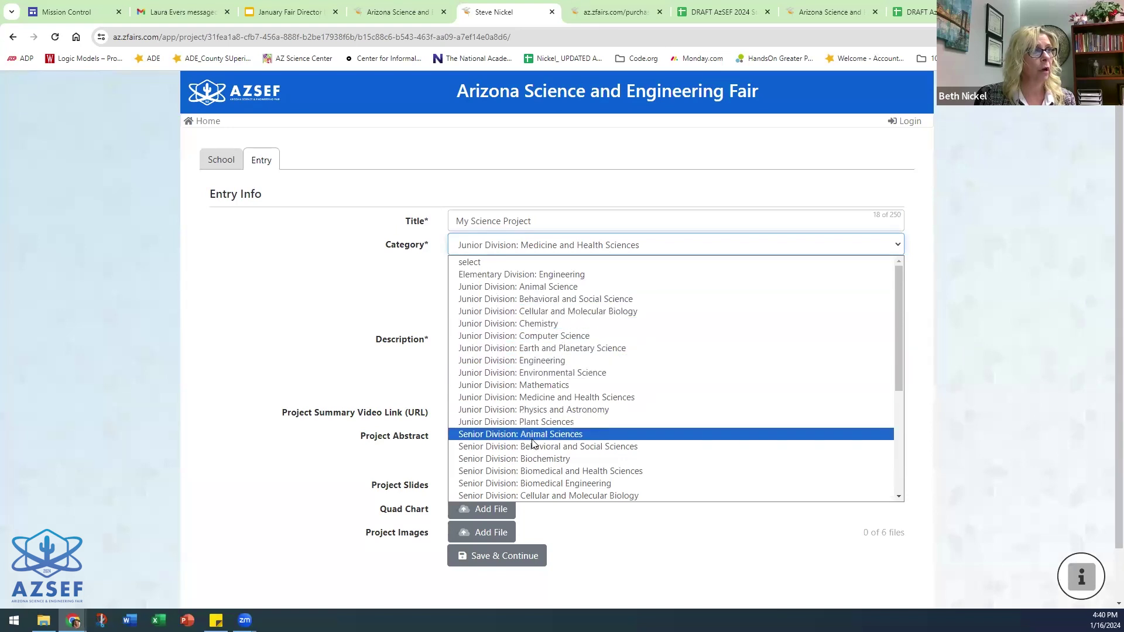
pyautogui.scroll(-5, 532, 410)
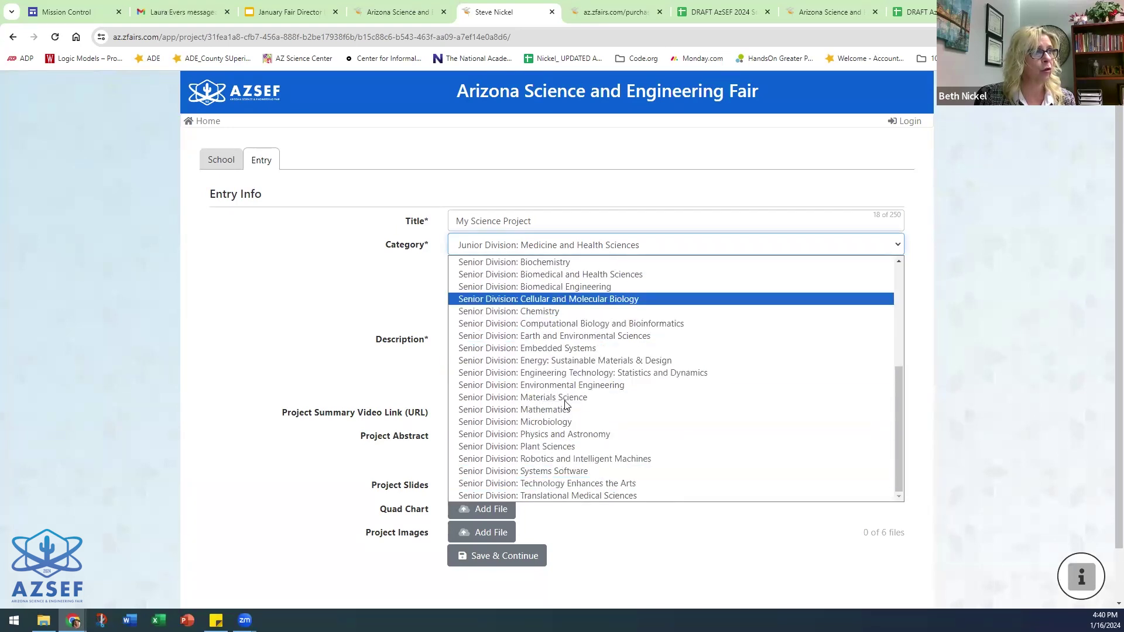
pyautogui.click(403, 309)
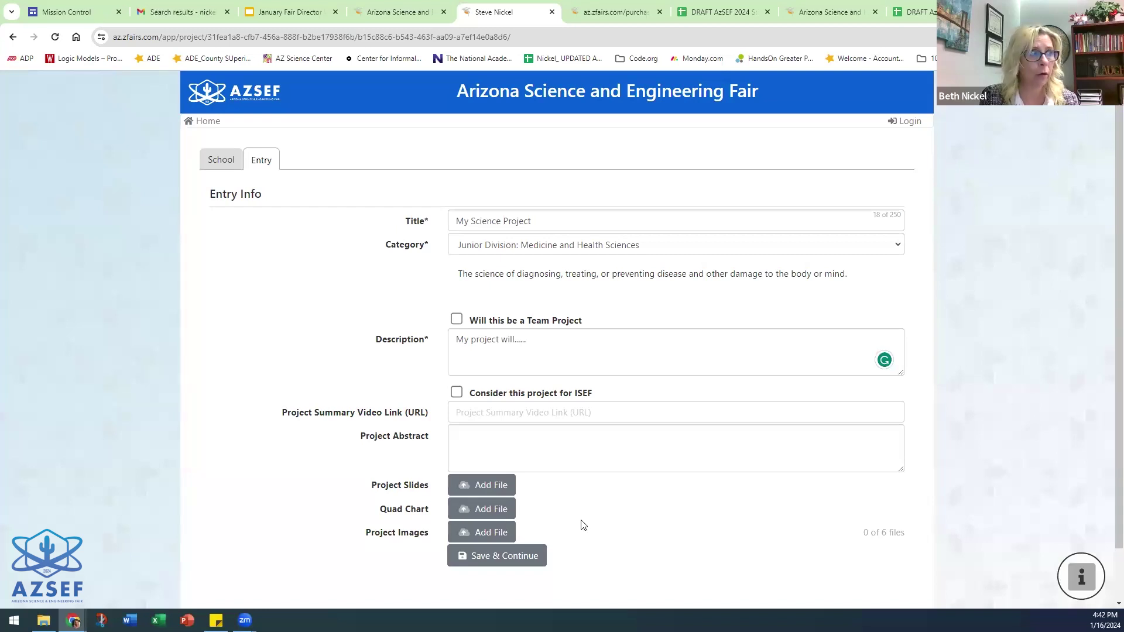
# - Save the entry, review the 10-form Paperwork list, and open the SRC form upload dialog
pyautogui.click(477, 556)
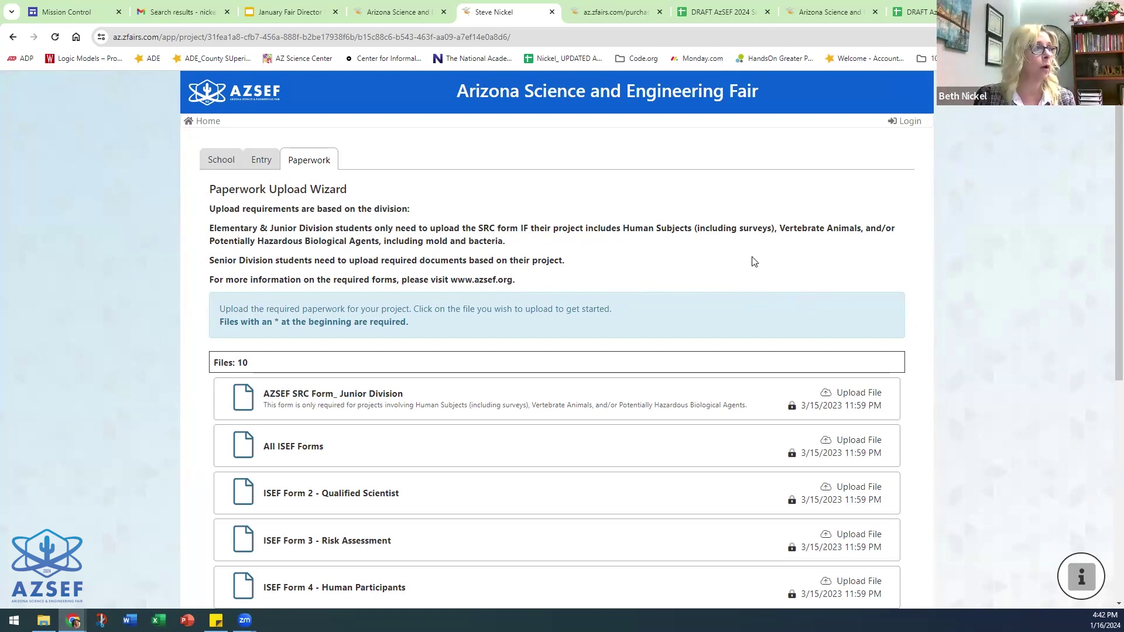
pyautogui.scroll(-4, 642, 391)
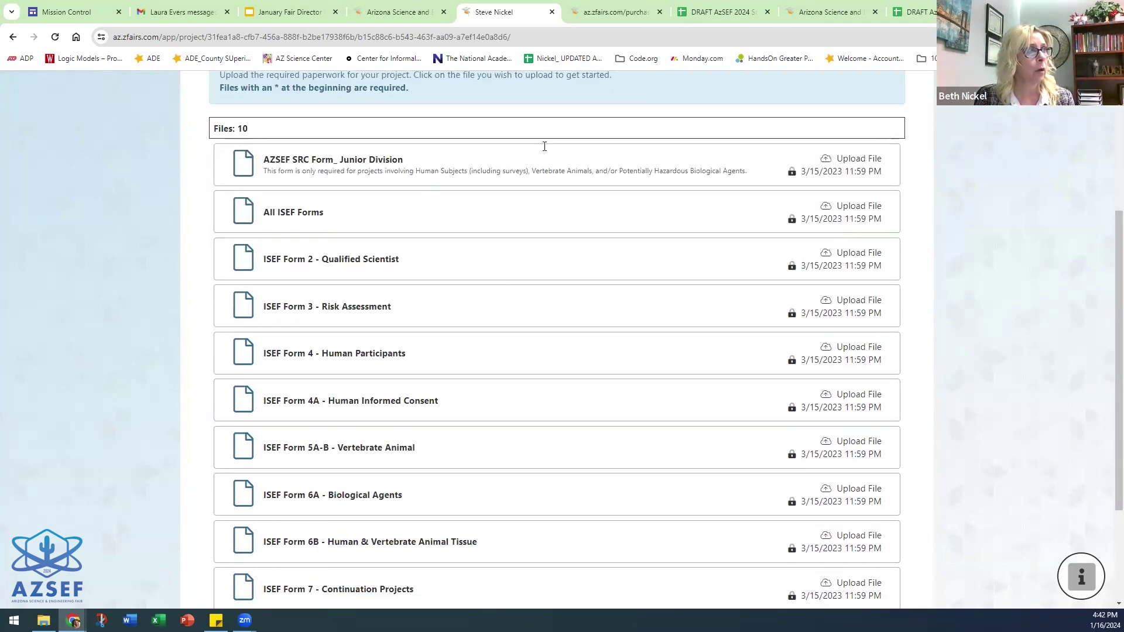
pyautogui.scroll(3, 492, 344)
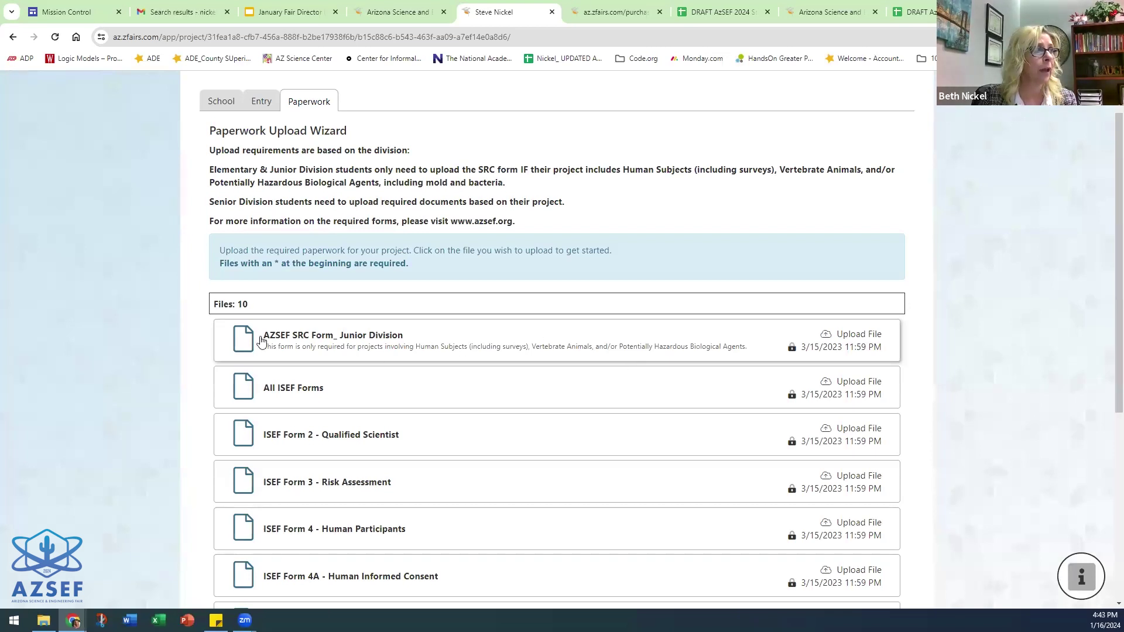
pyautogui.click(827, 338)
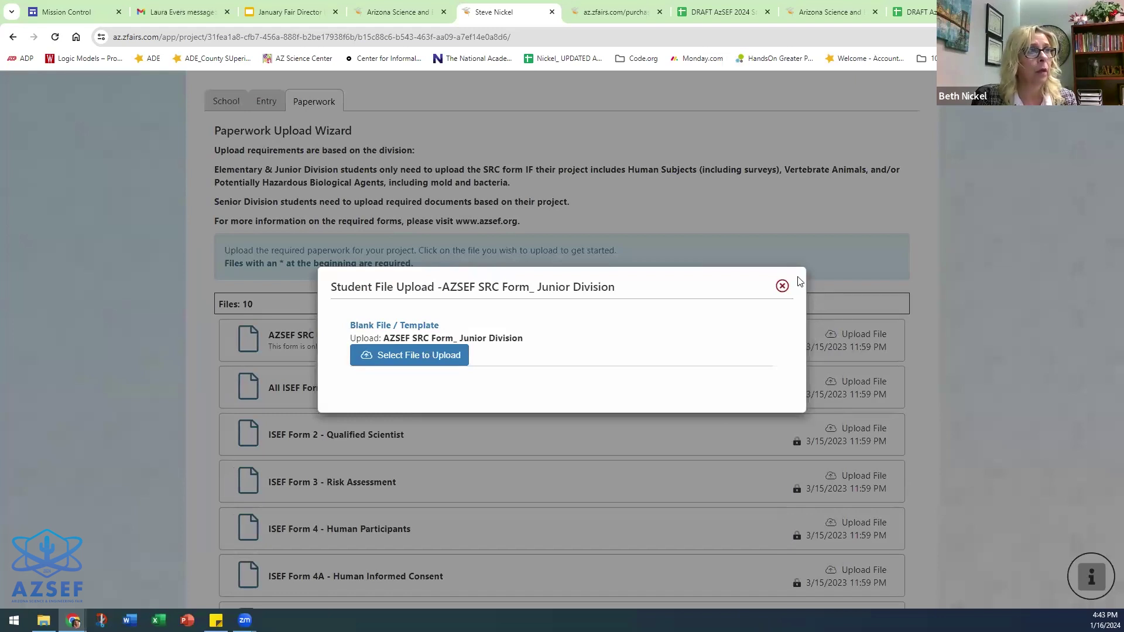
# - Reopen the AZSEF SRC Form_ Junior Division upload dialog and open its blank template in a new tab
pyautogui.click(782, 286)
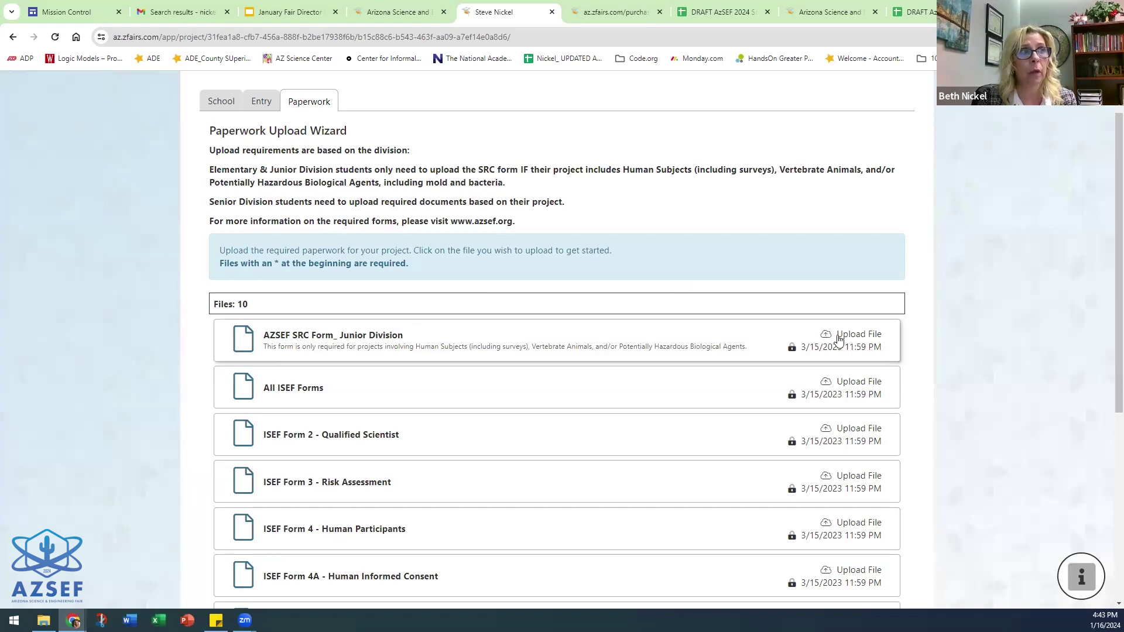
pyautogui.click(850, 336)
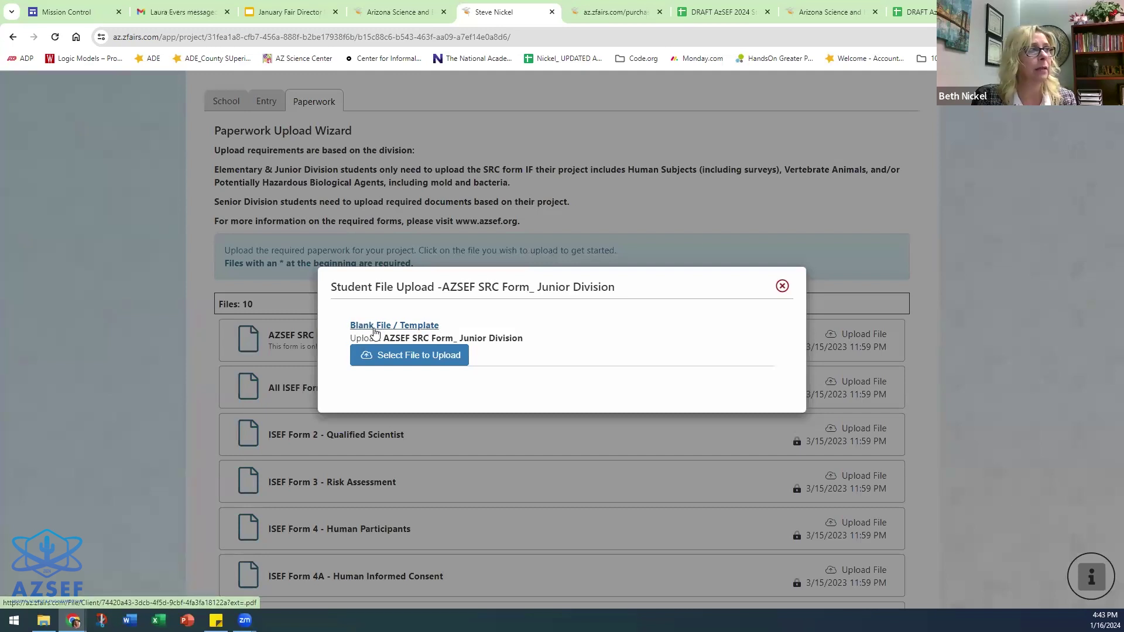
pyautogui.click(418, 326)
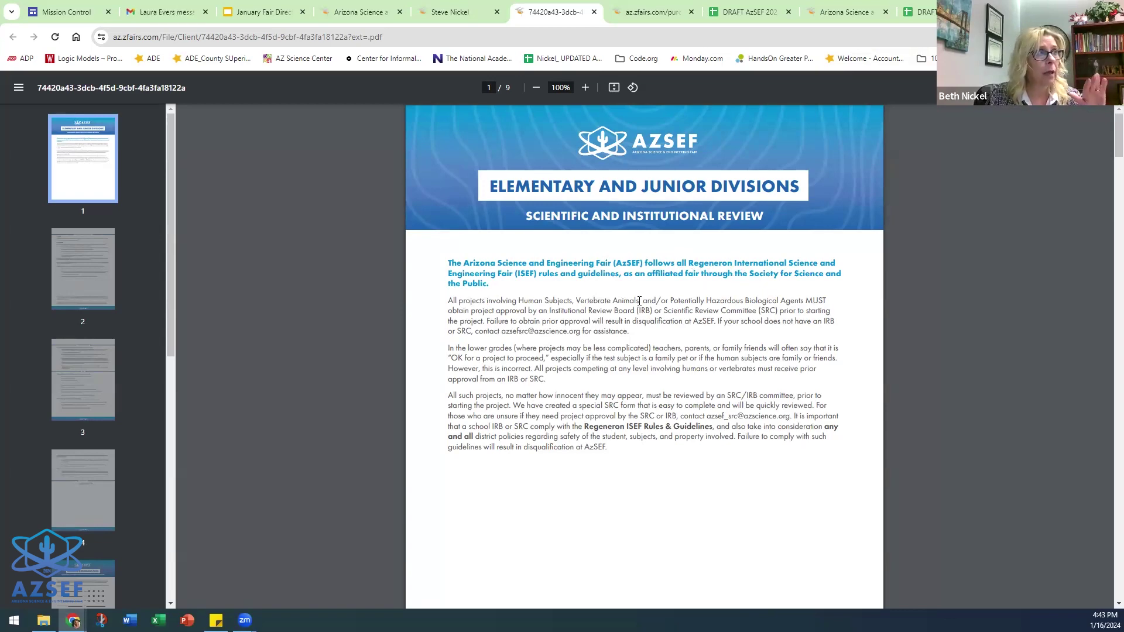
# - Scroll the SRC template PDF from page 4 to the page 9 signature page, then back to page 7
pyautogui.scroll(-10, 641, 305)
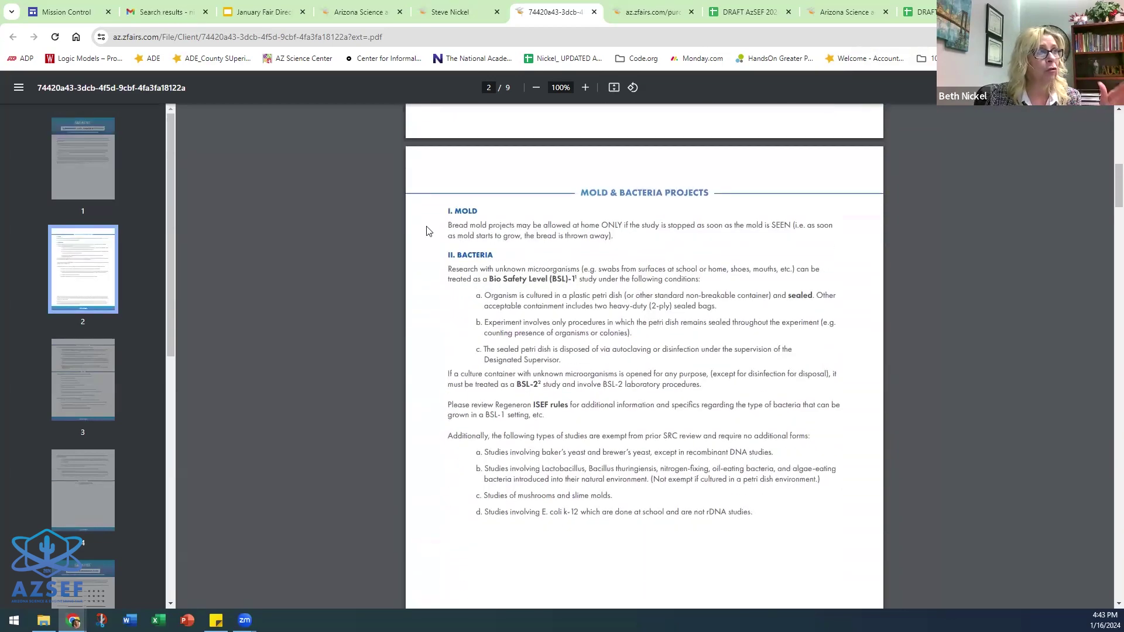
pyautogui.scroll(-9, 701, 283)
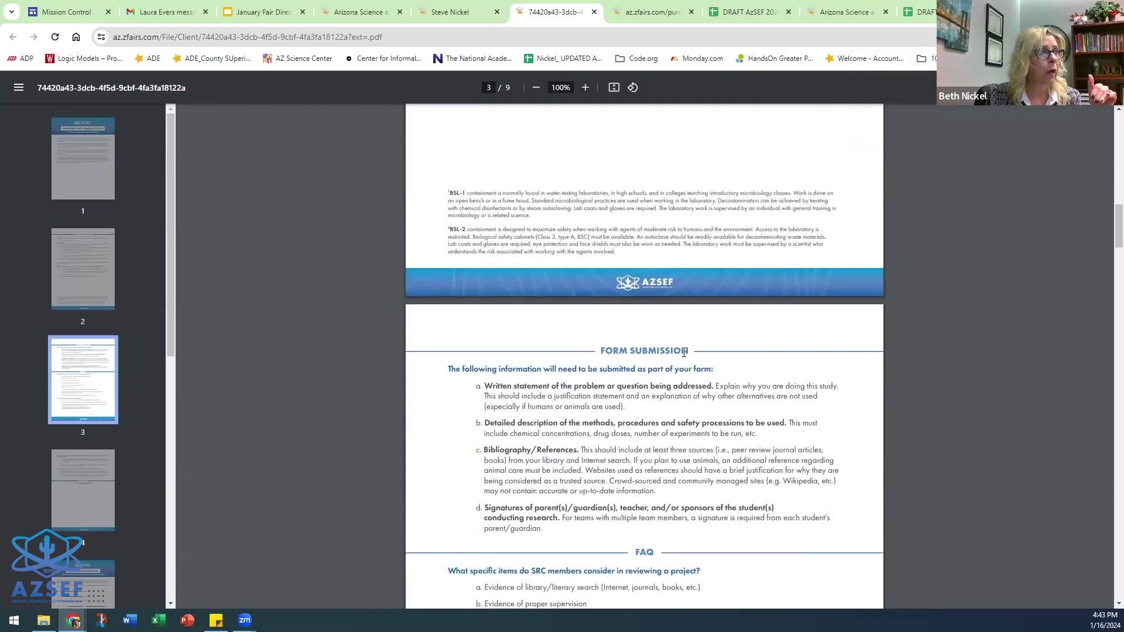
pyautogui.scroll(-3, 693, 353)
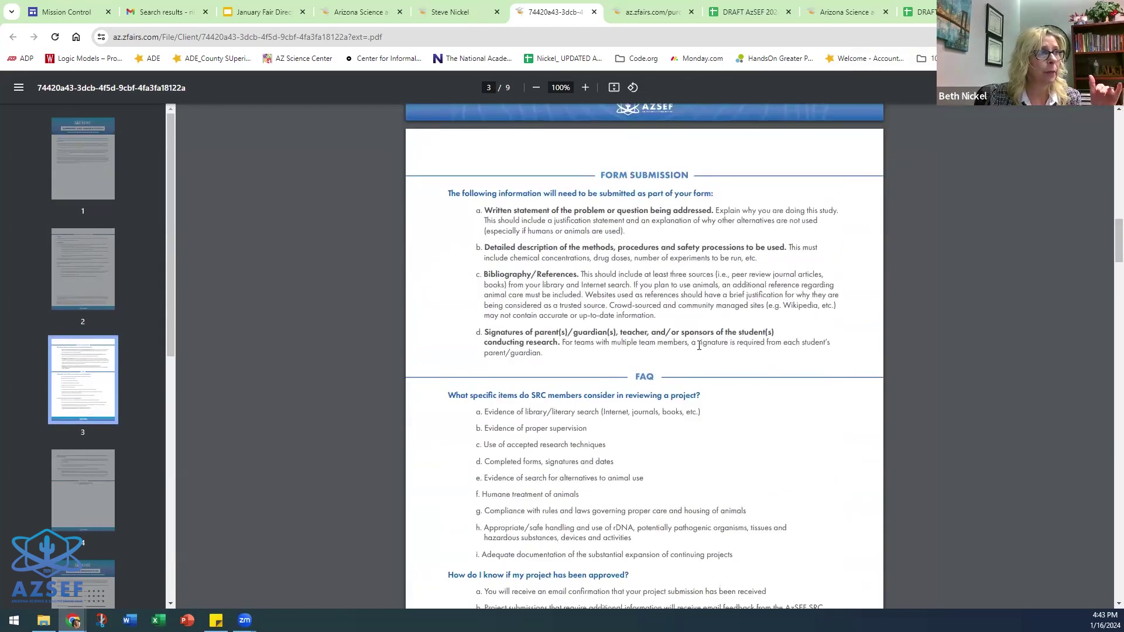
pyautogui.scroll(-3, 699, 345)
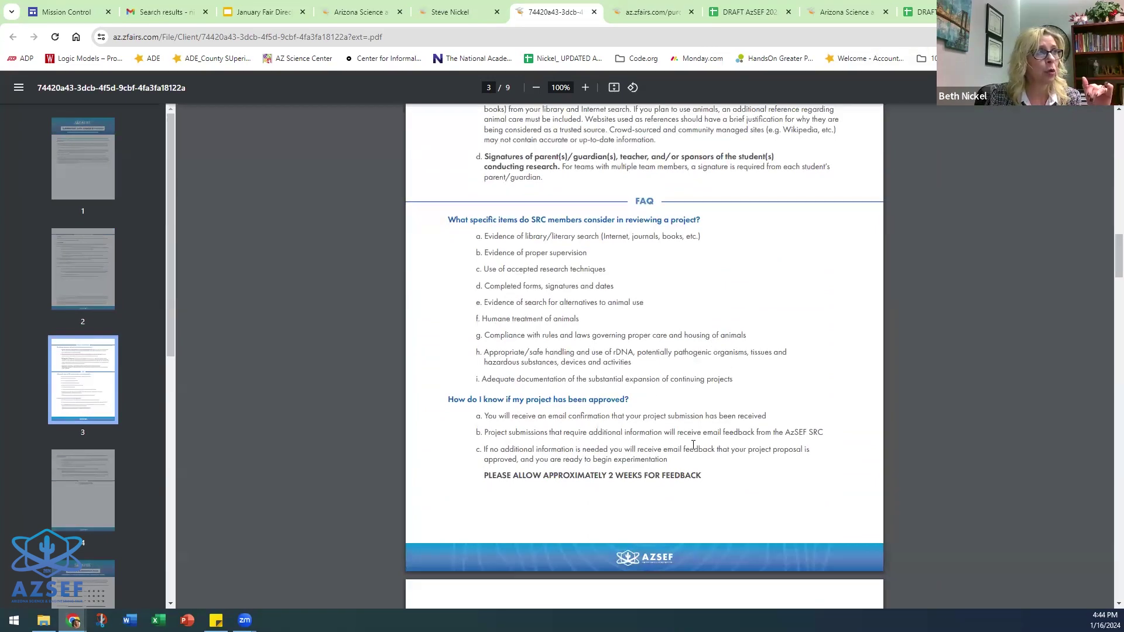
pyautogui.scroll(-2, 726, 366)
pyautogui.scroll(-5, 727, 369)
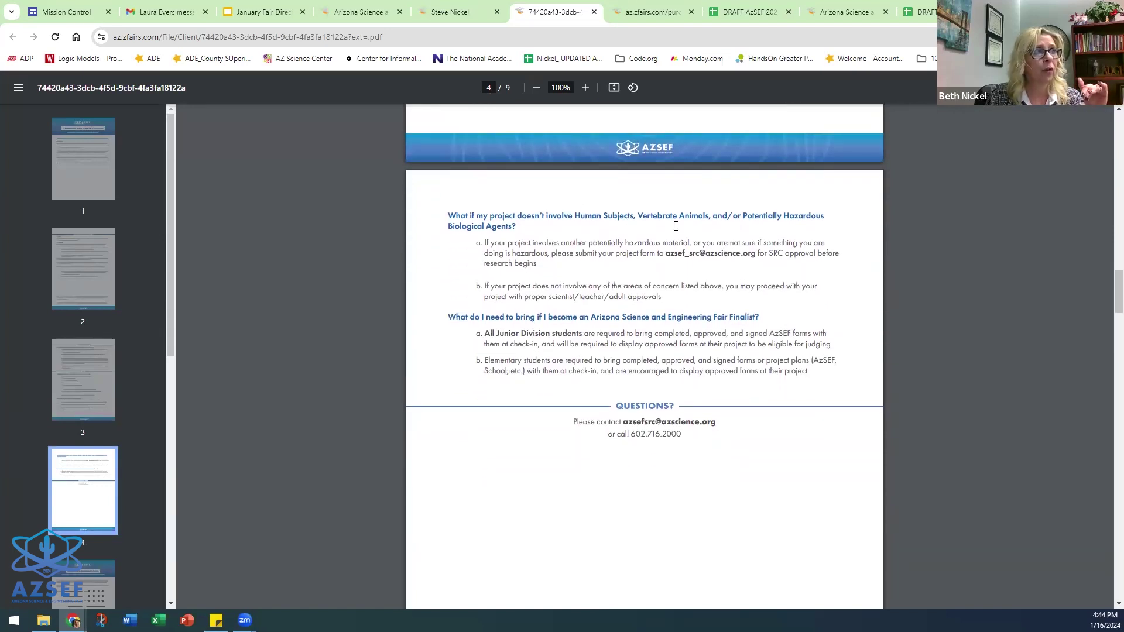
pyautogui.scroll(-3, 673, 293)
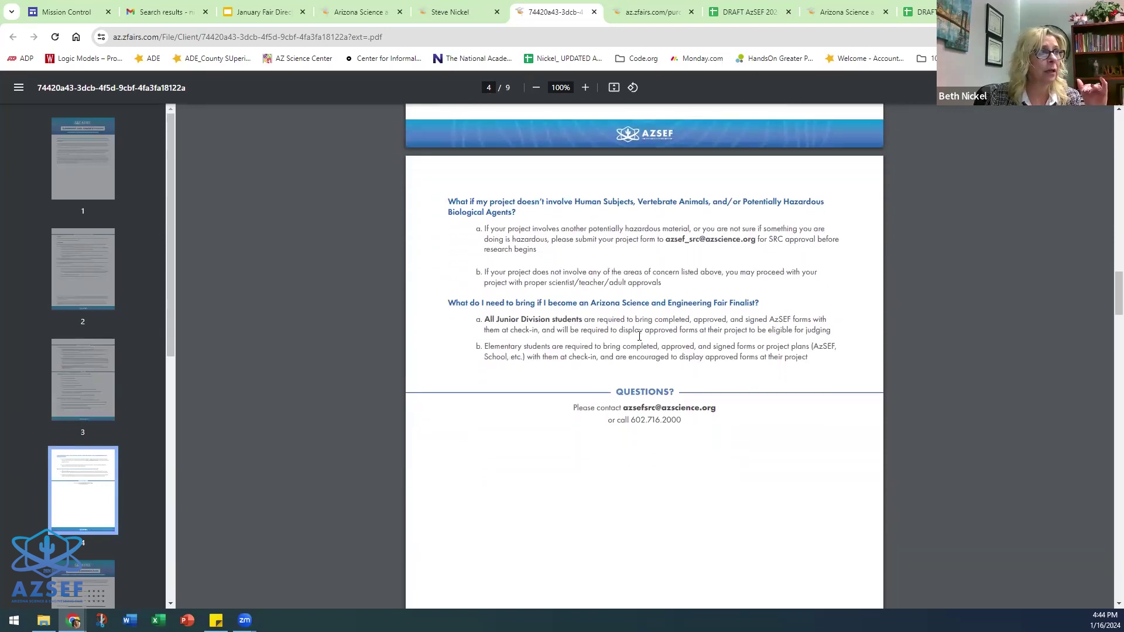
pyautogui.scroll(-9, 661, 319)
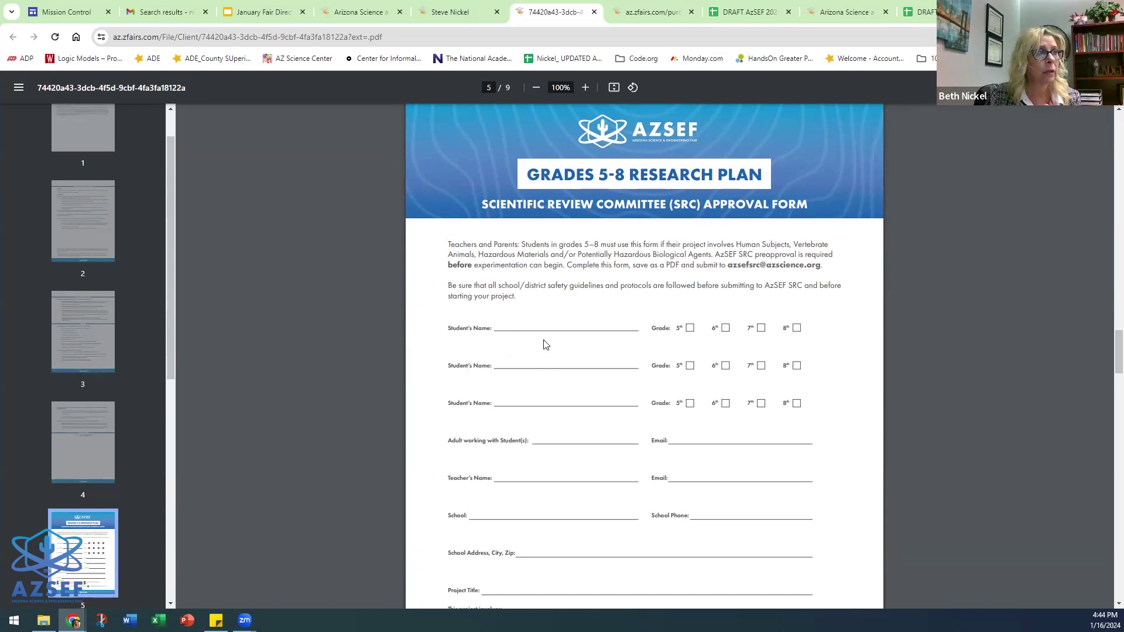
pyautogui.scroll(-3, 834, 372)
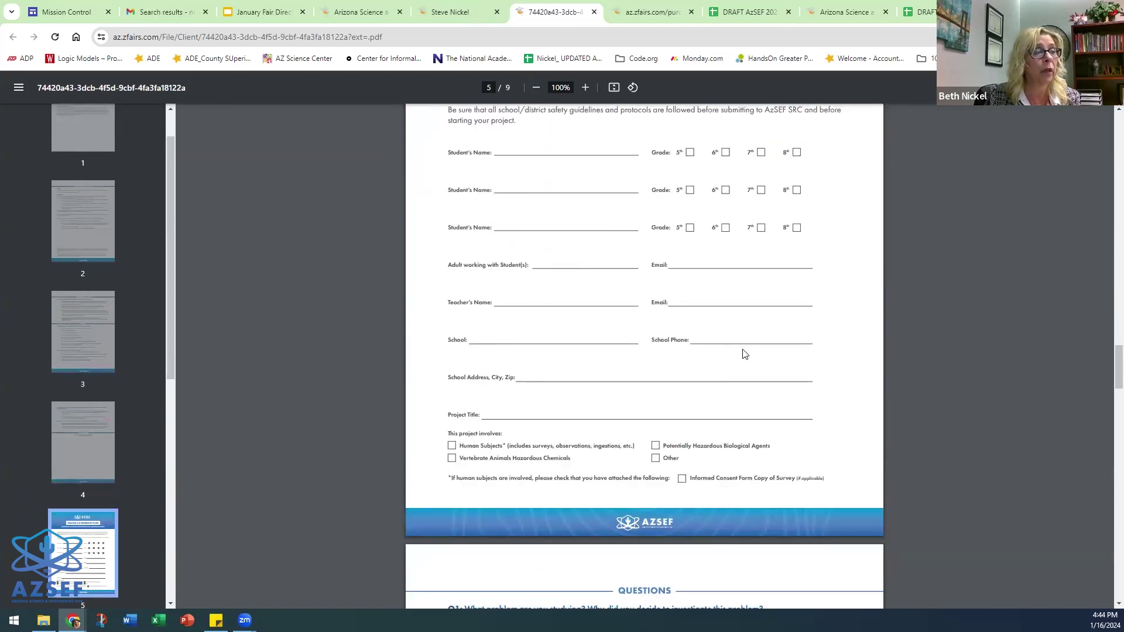
pyautogui.scroll(-2, 740, 351)
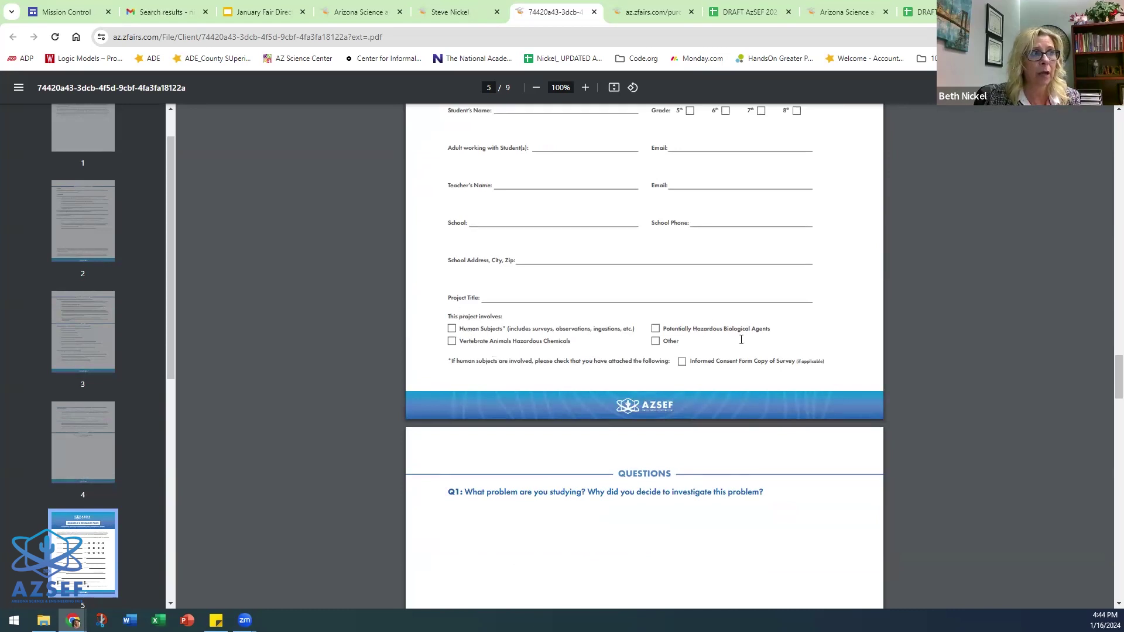
pyautogui.scroll(-5, 731, 384)
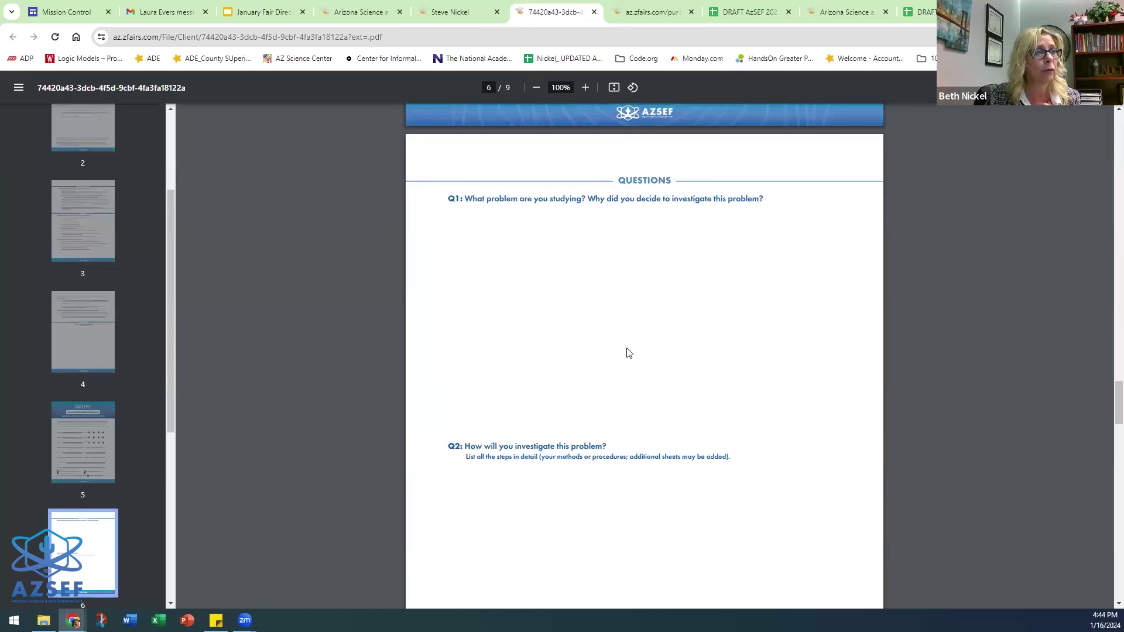
pyautogui.scroll(-9, 631, 351)
pyautogui.scroll(-15, 638, 352)
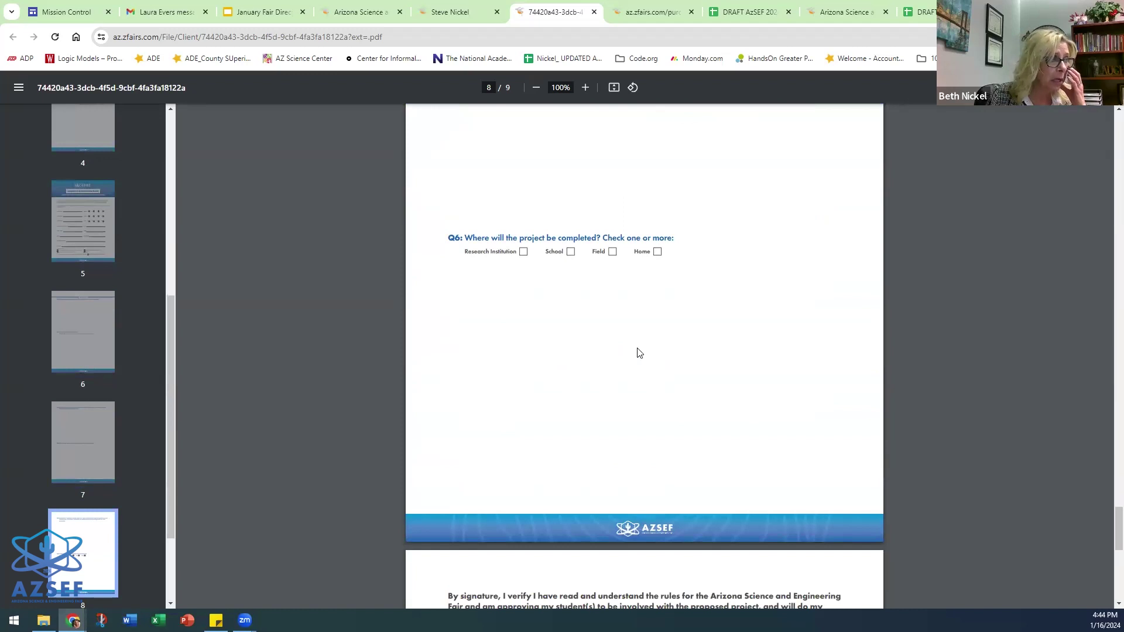
pyautogui.scroll(-4, 638, 353)
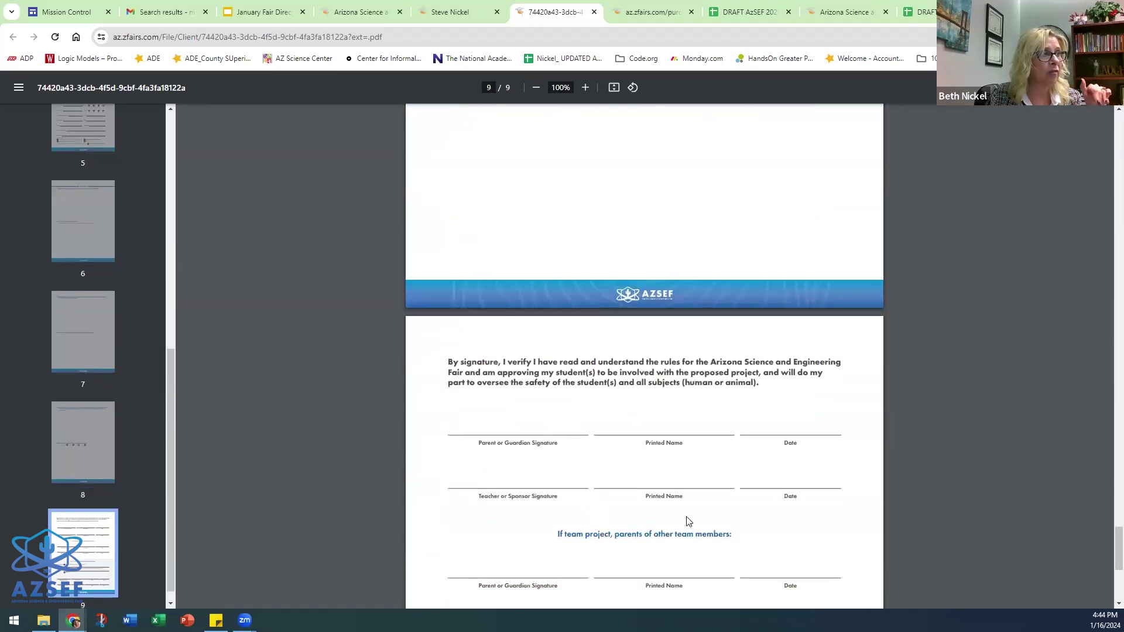
pyautogui.scroll(-2, 690, 515)
pyautogui.scroll(1, 736, 490)
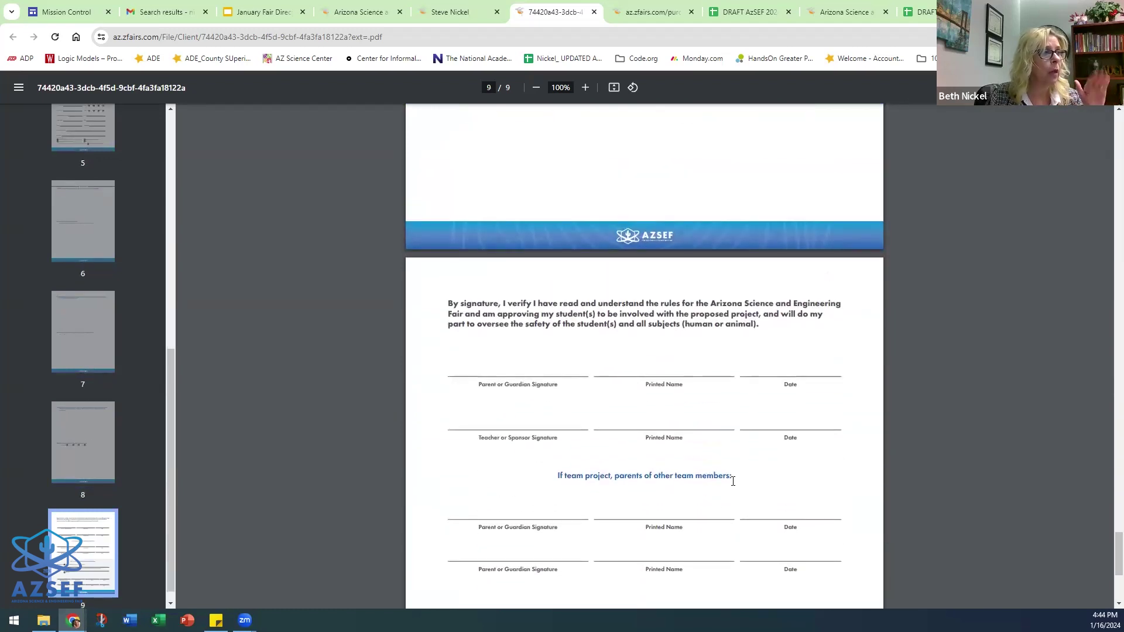
pyautogui.scroll(10, 733, 480)
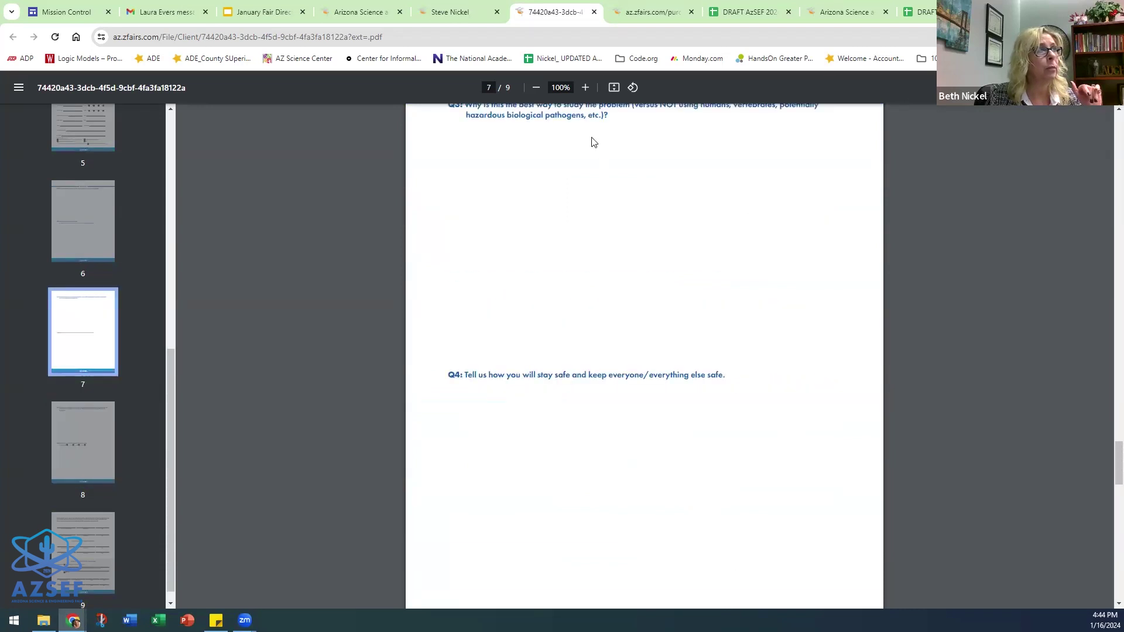
# - Return to the zFairs tab, close the SRC upload dialog, and go to the School tab
pyautogui.click(459, 12)
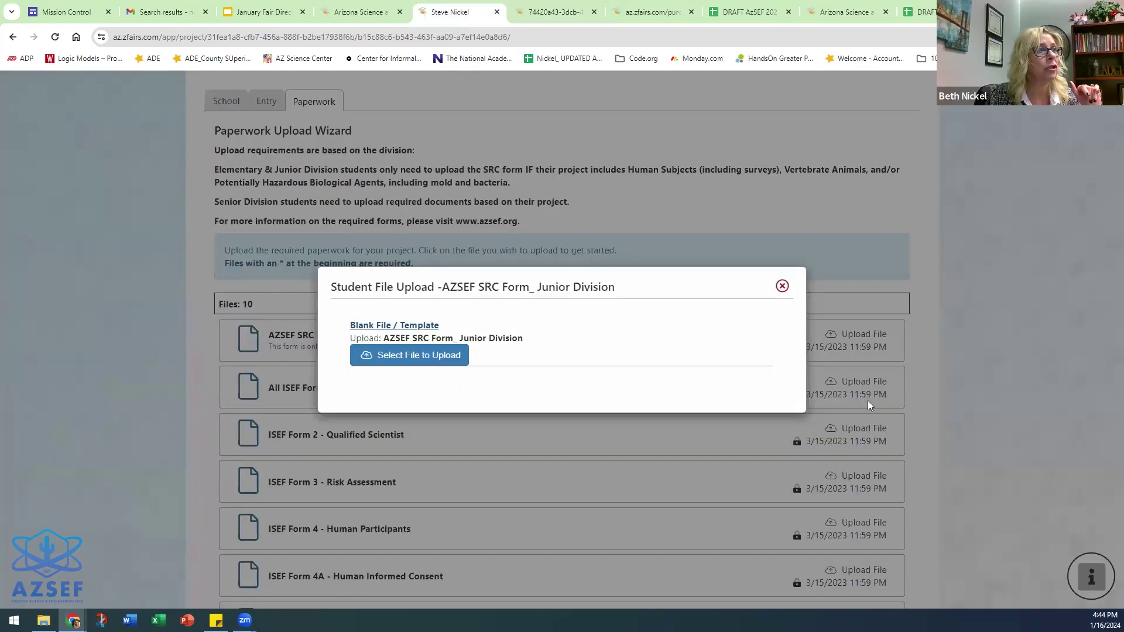
pyautogui.click(783, 286)
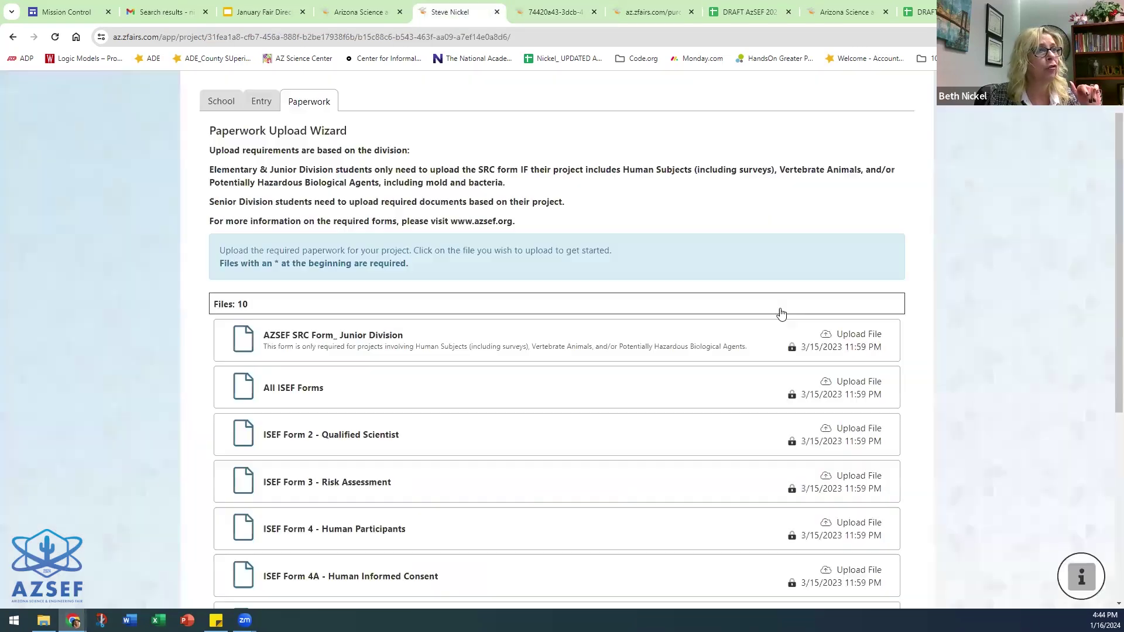
pyautogui.click(844, 334)
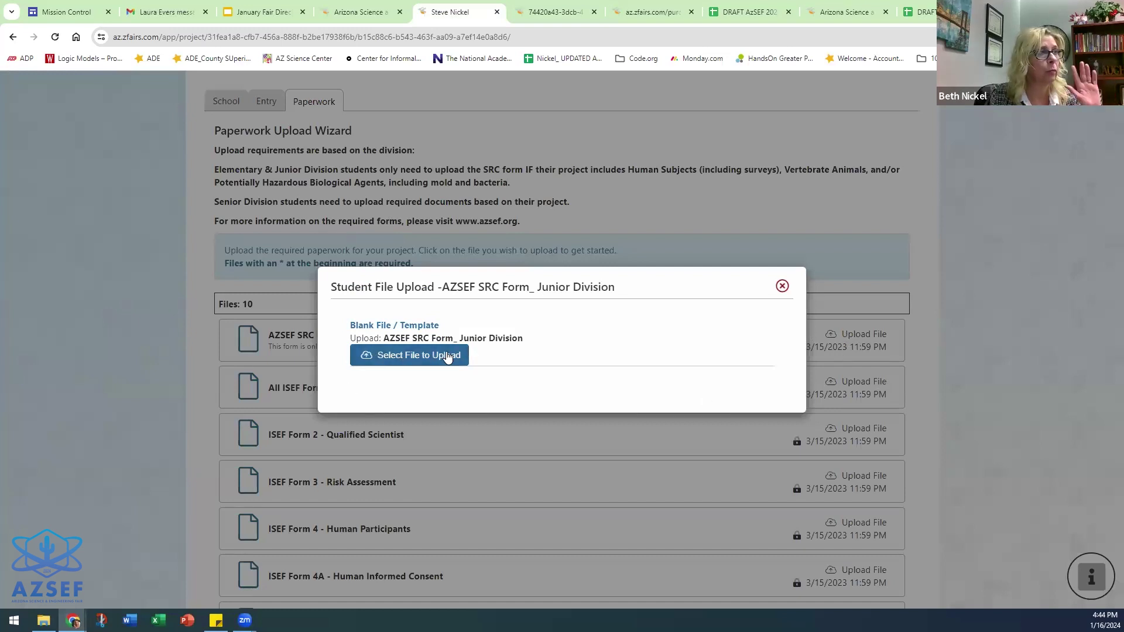
pyautogui.click(782, 286)
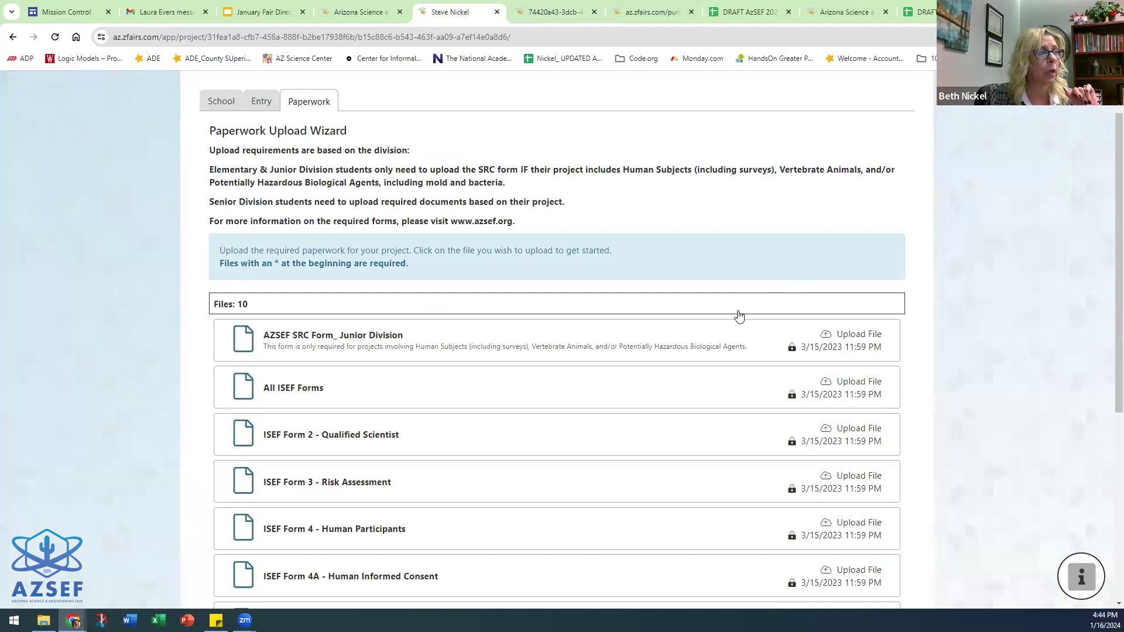
pyautogui.scroll(1, 532, 293)
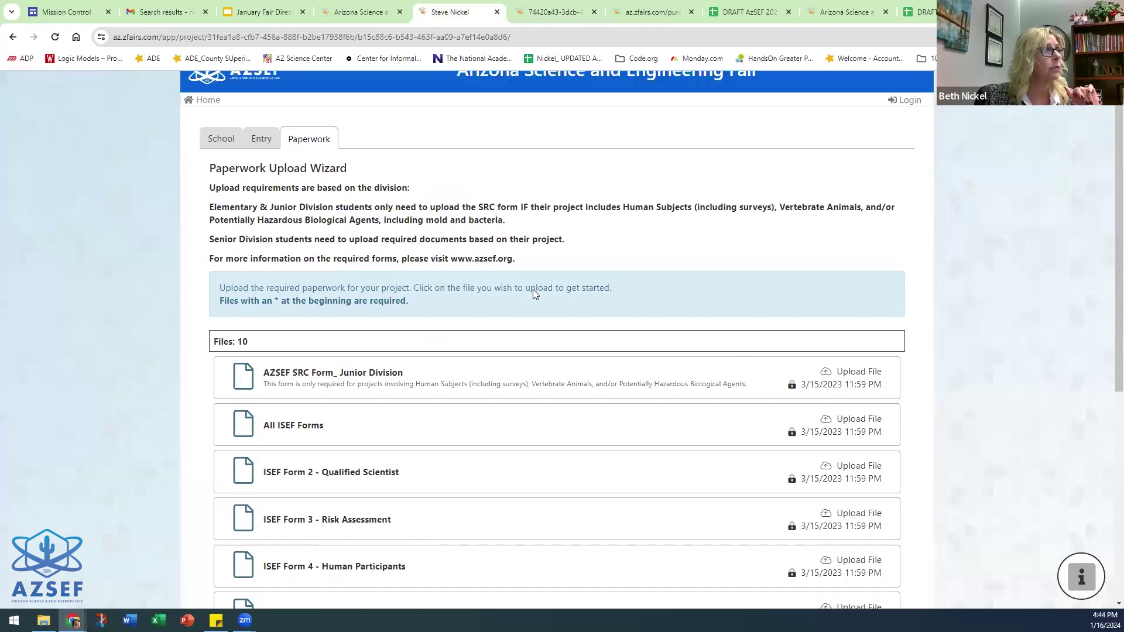
pyautogui.click(214, 164)
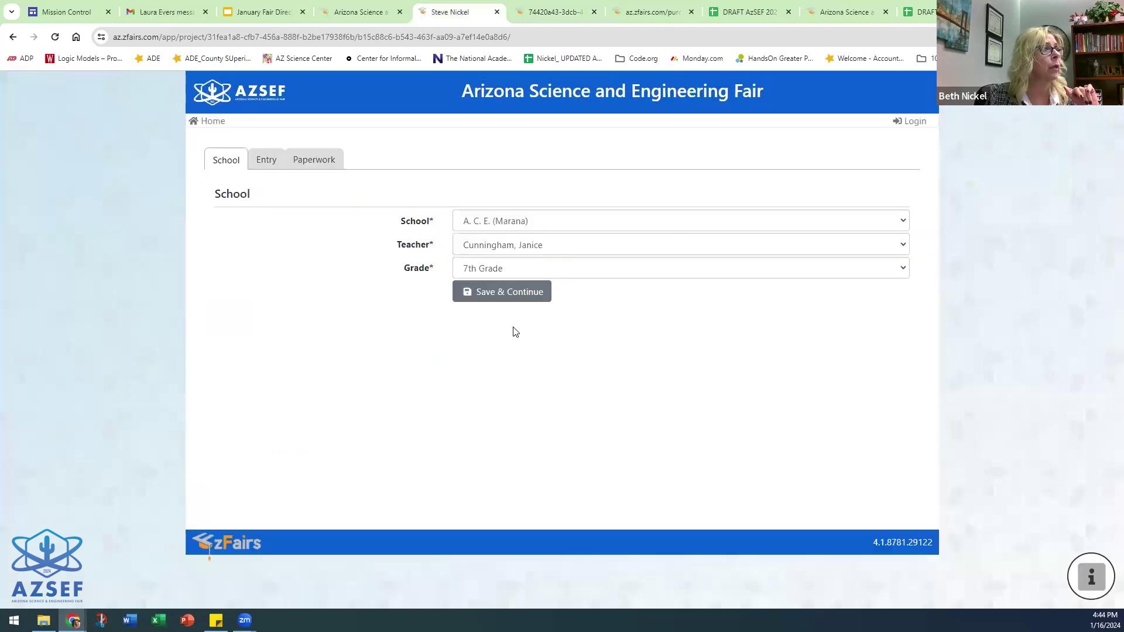
# - Change the grade to 11th Grade, save School and Entry, and review the 14-file paperwork list
pyautogui.click(525, 268)
pyautogui.click(515, 373)
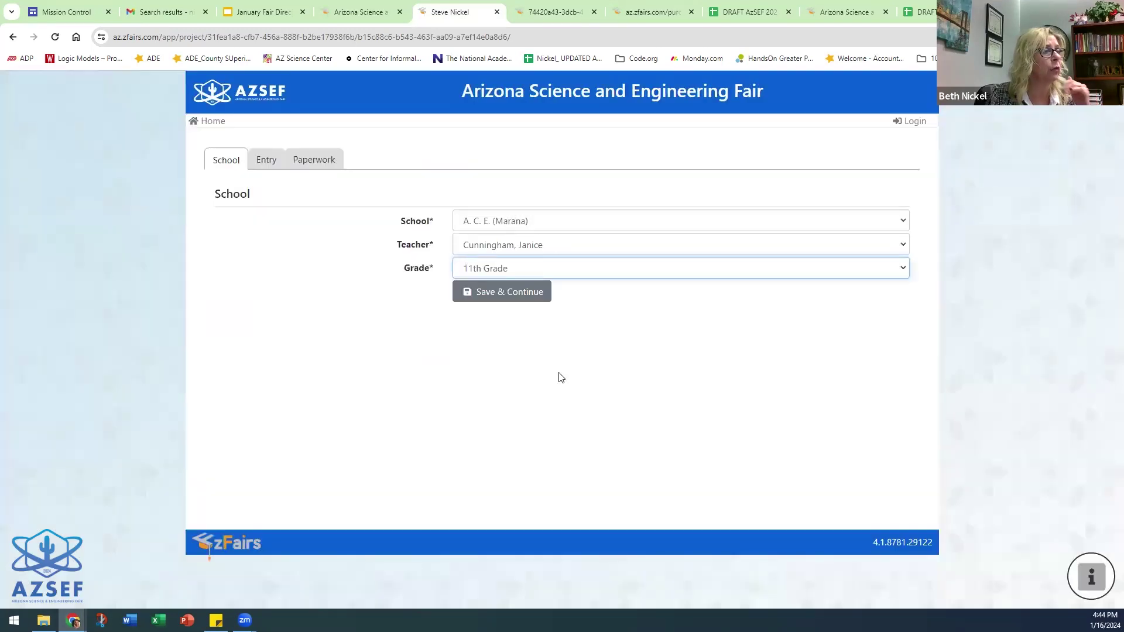
pyautogui.click(504, 291)
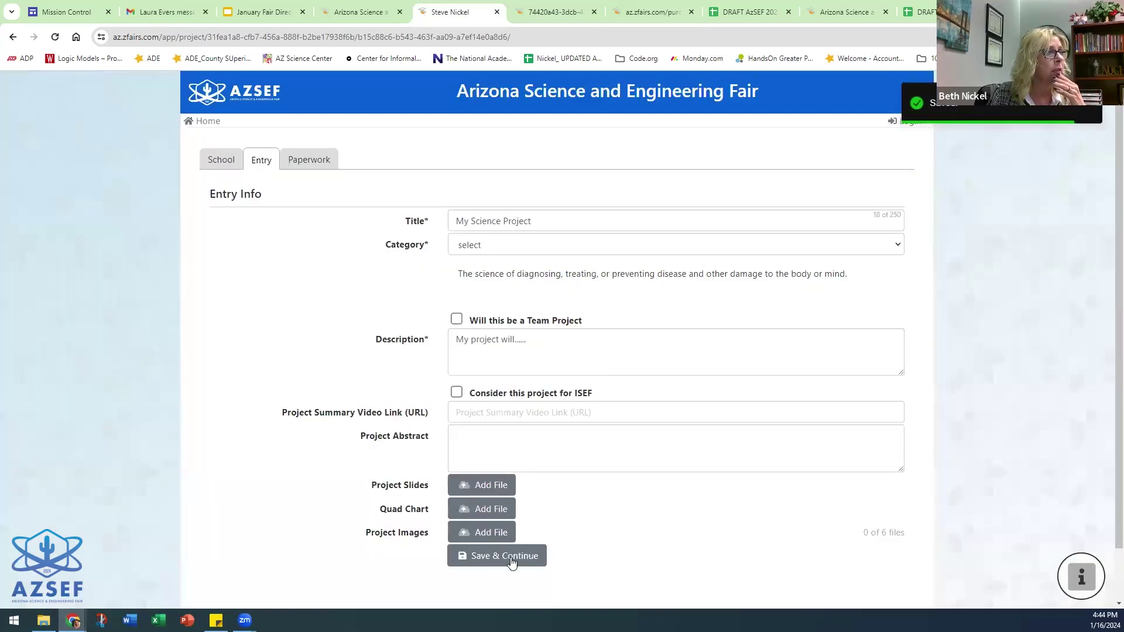
pyautogui.click(510, 559)
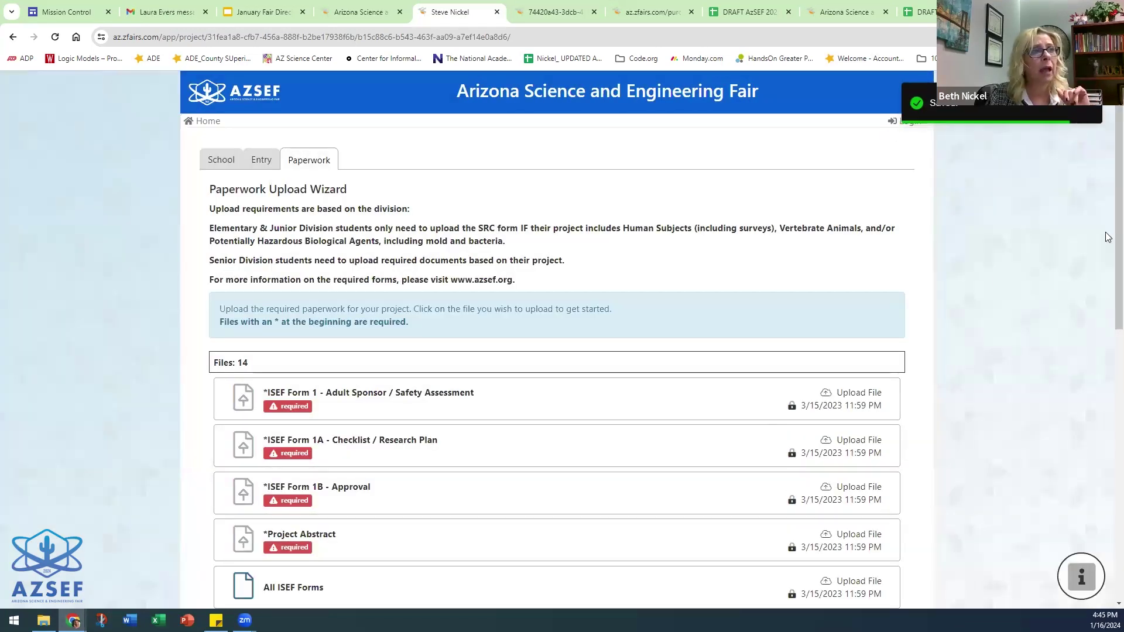
pyautogui.scroll(-3, 1108, 183)
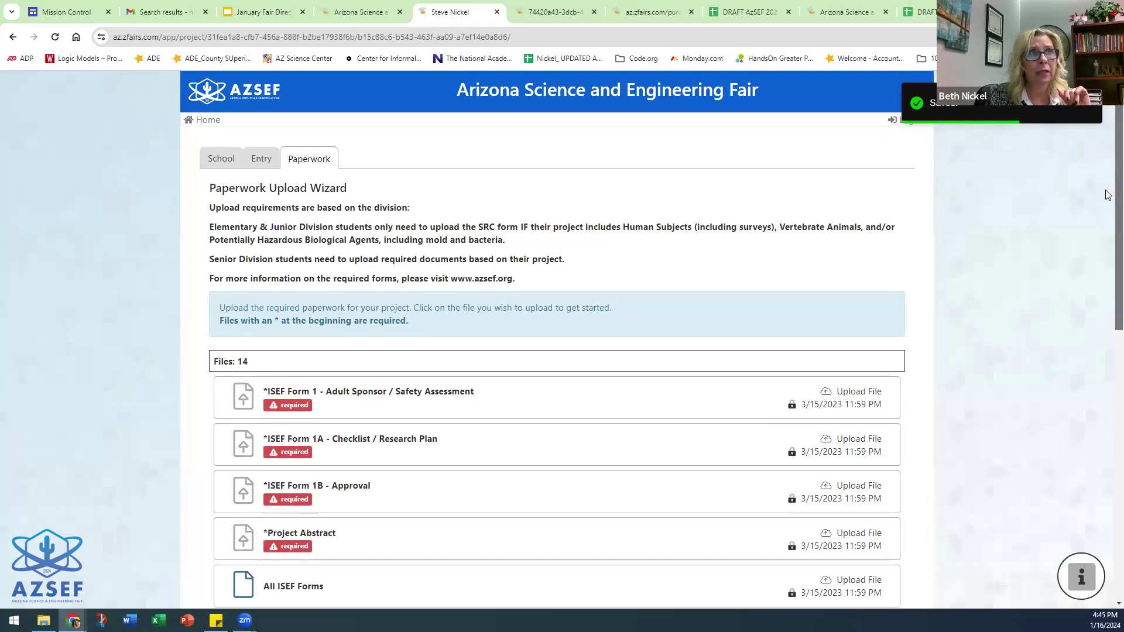
pyautogui.scroll(-1, 1108, 182)
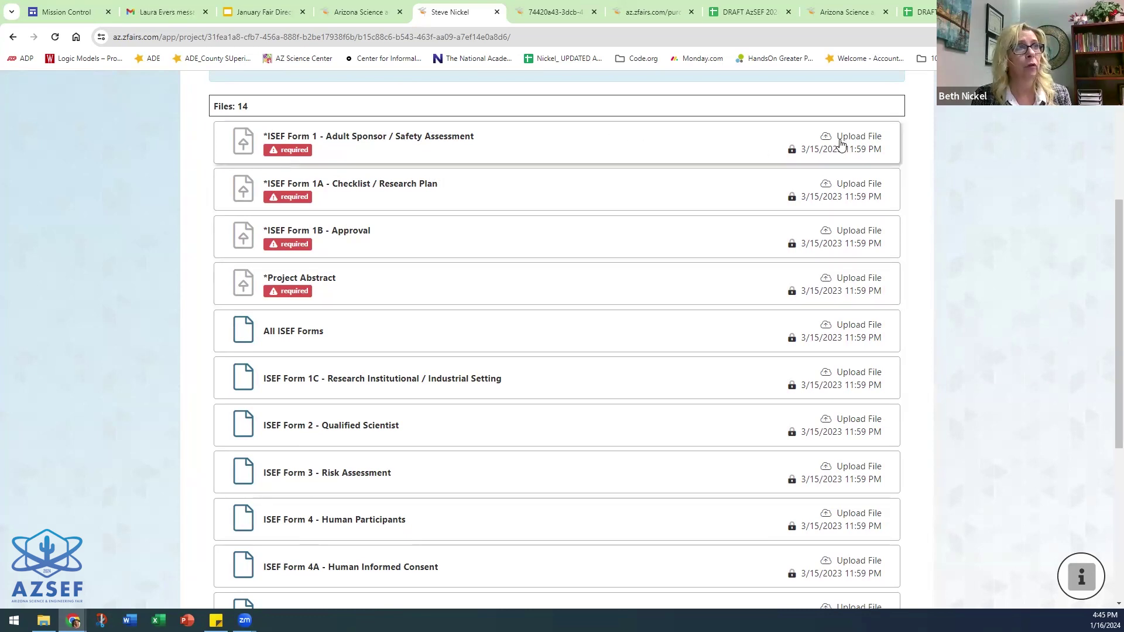
# - Open the blank Student Checklist (1A) template from the Form 1A upload dialog and try typing test text into a field
pyautogui.click(854, 185)
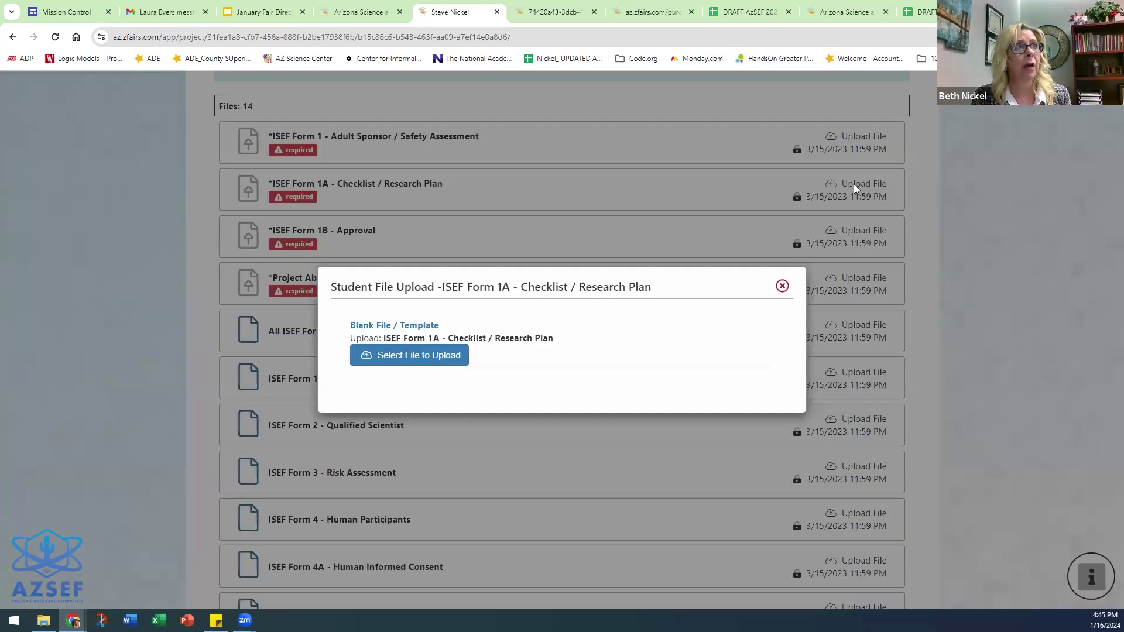
pyautogui.click(405, 327)
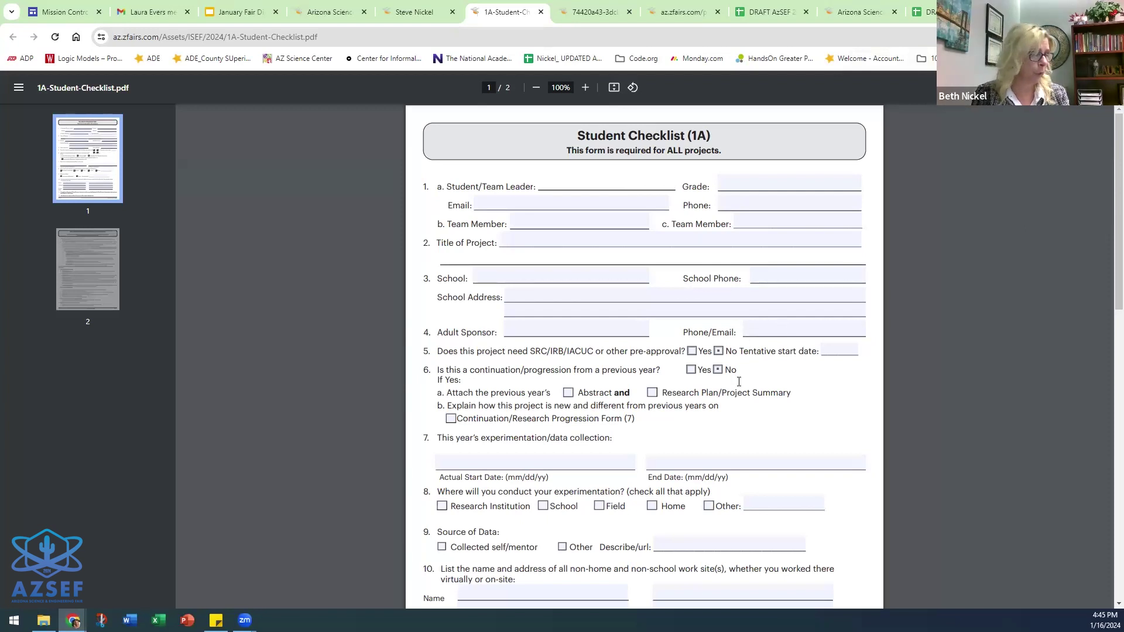
pyautogui.write('c, zndbc,ds')
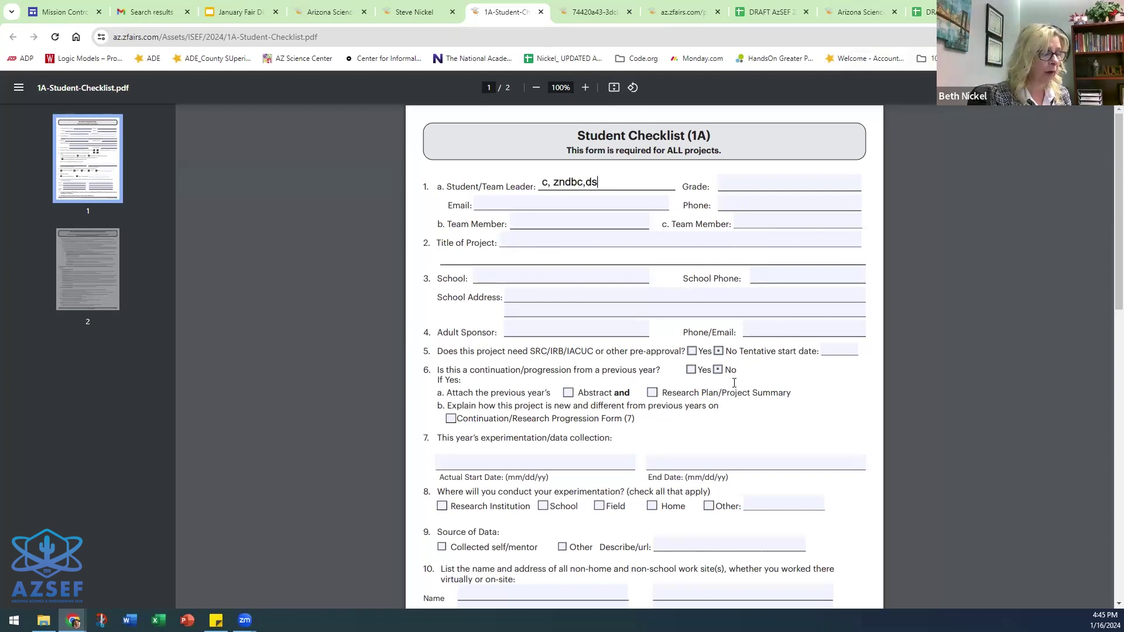
pyautogui.press('BackSpace')
pyautogui.press('BackSpace')
pyautogui.press('BackSpace')
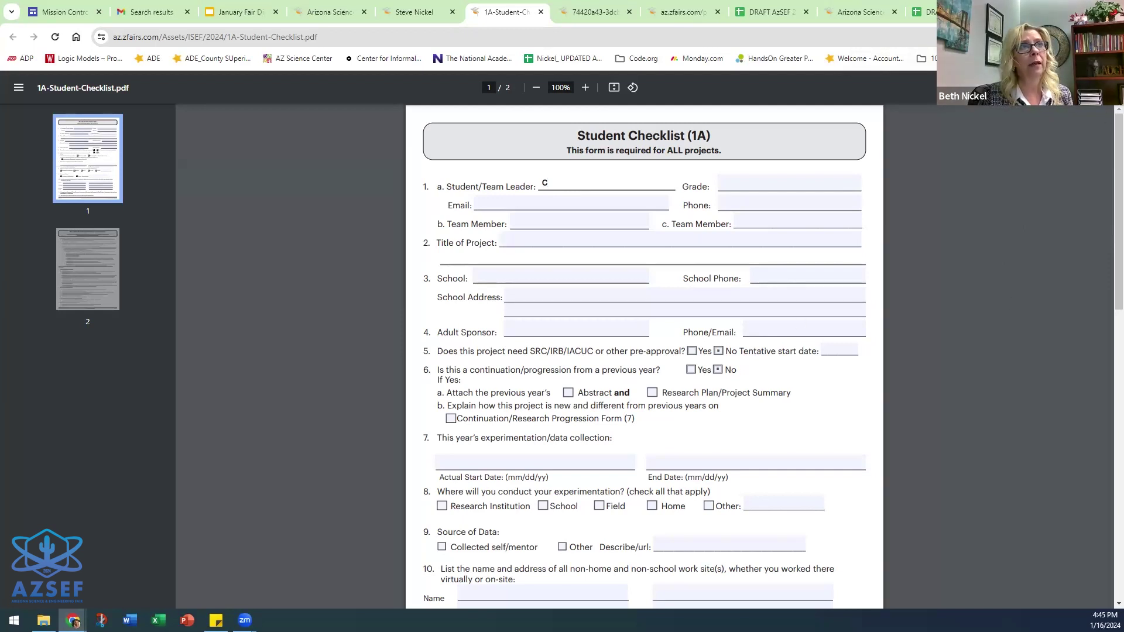
# - Check the PDF's download options, scroll through both checklist pages, then return to the zFairs tab
pyautogui.click(1090, 88)
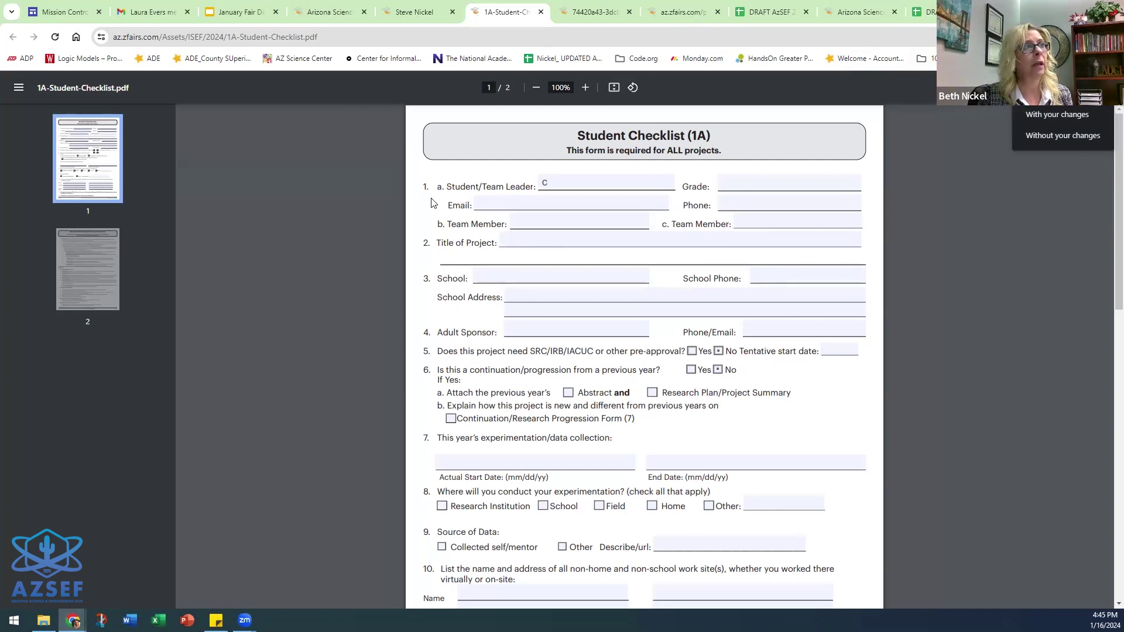
pyautogui.click(566, 178)
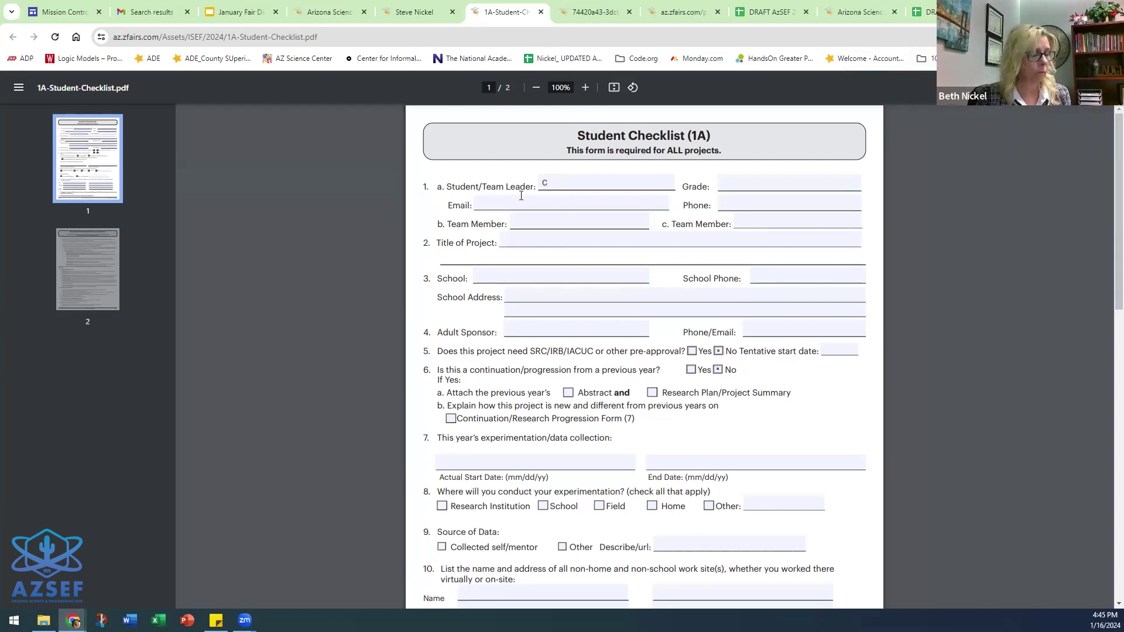
pyautogui.click(566, 180)
pyautogui.scroll(-4, 724, 394)
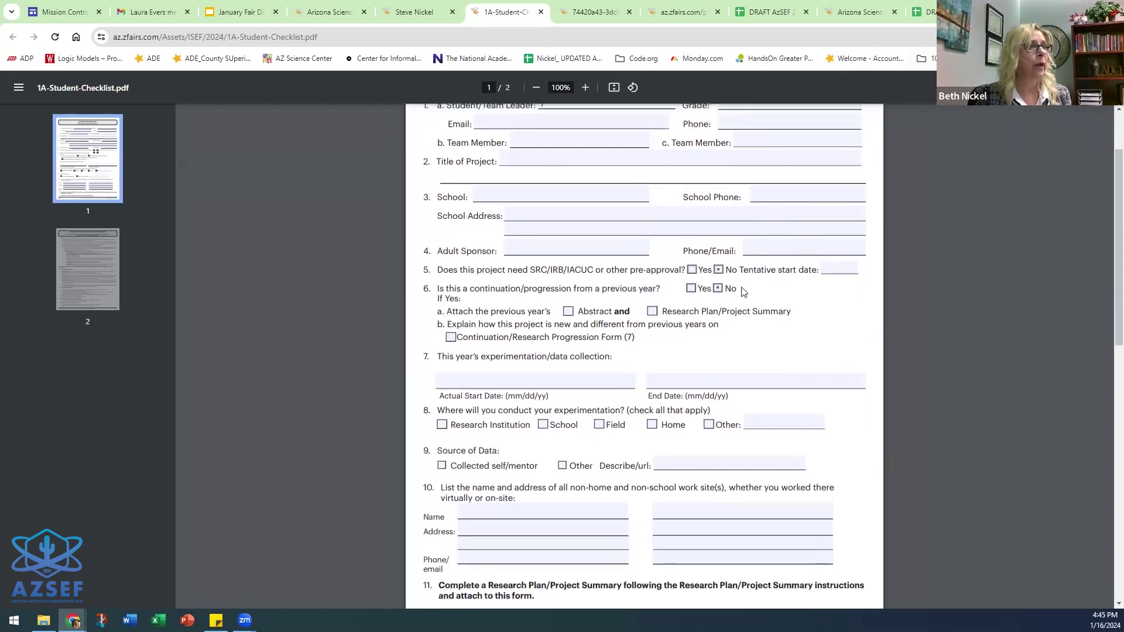
pyautogui.scroll(-9, 646, 404)
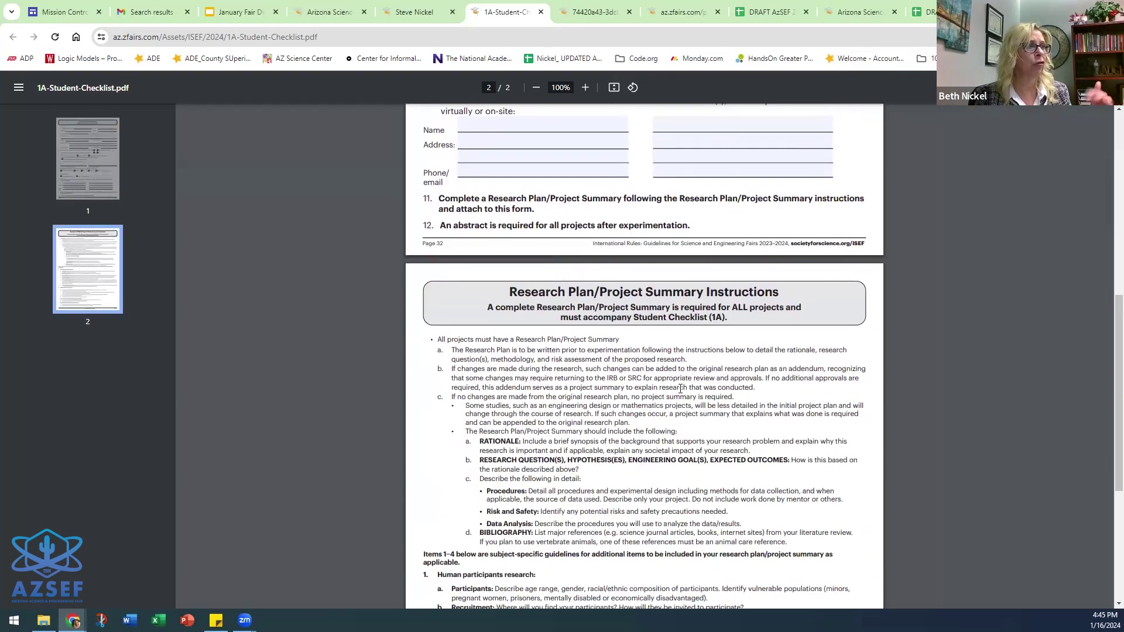
pyautogui.scroll(1, 754, 369)
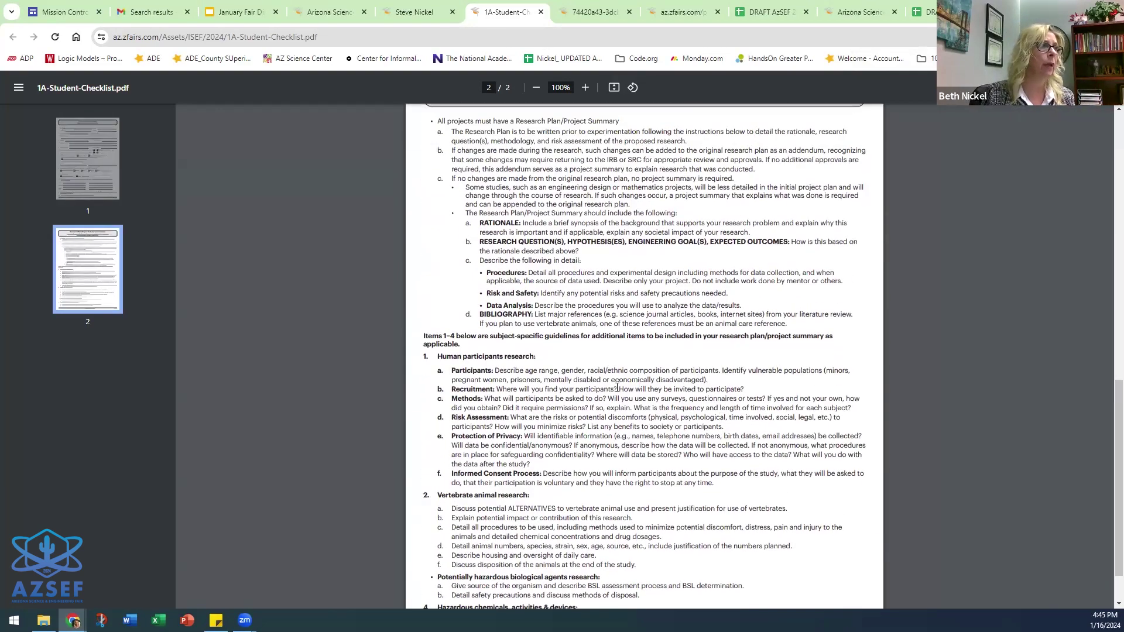
pyautogui.scroll(12, 670, 370)
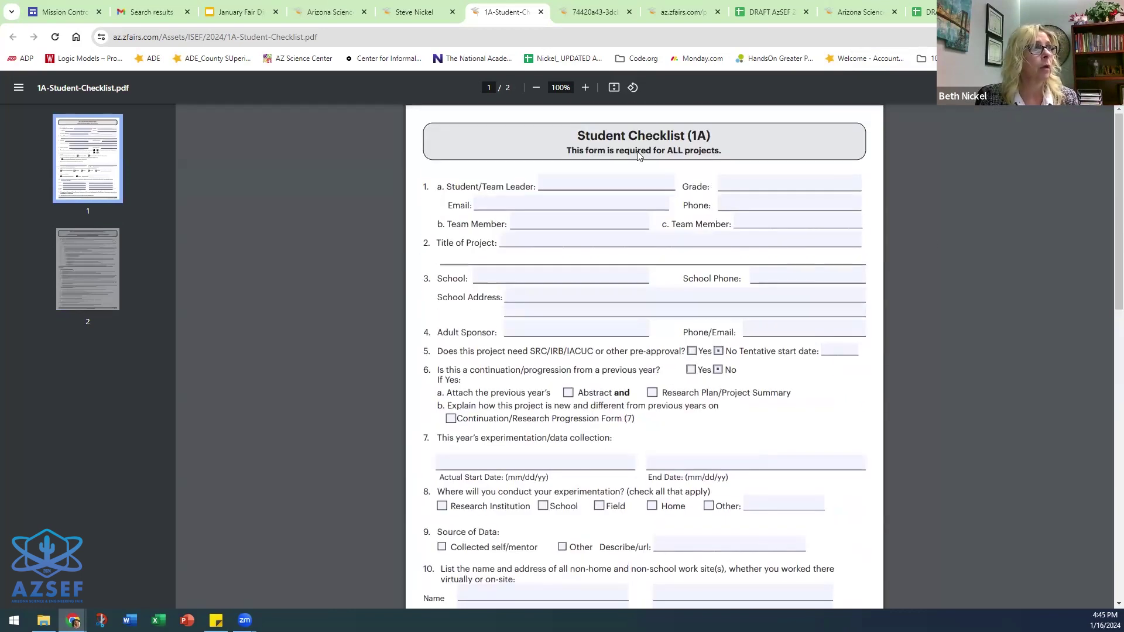
pyautogui.click(417, 12)
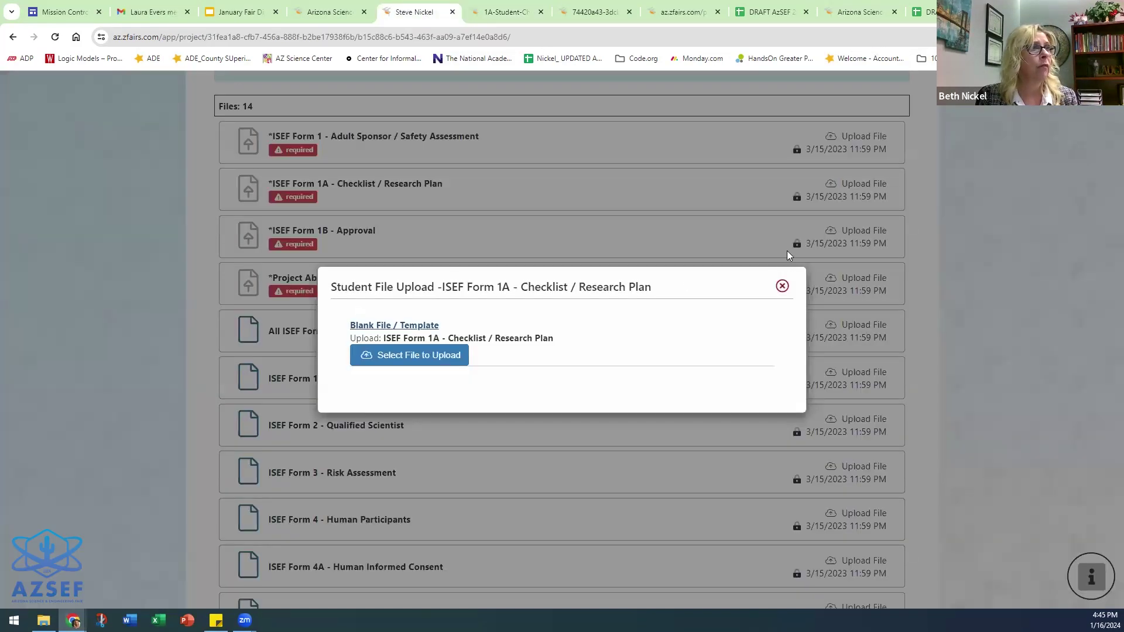
# - Close the Form 1A dialog and scroll through both pages of the blank Form 1C
pyautogui.click(782, 286)
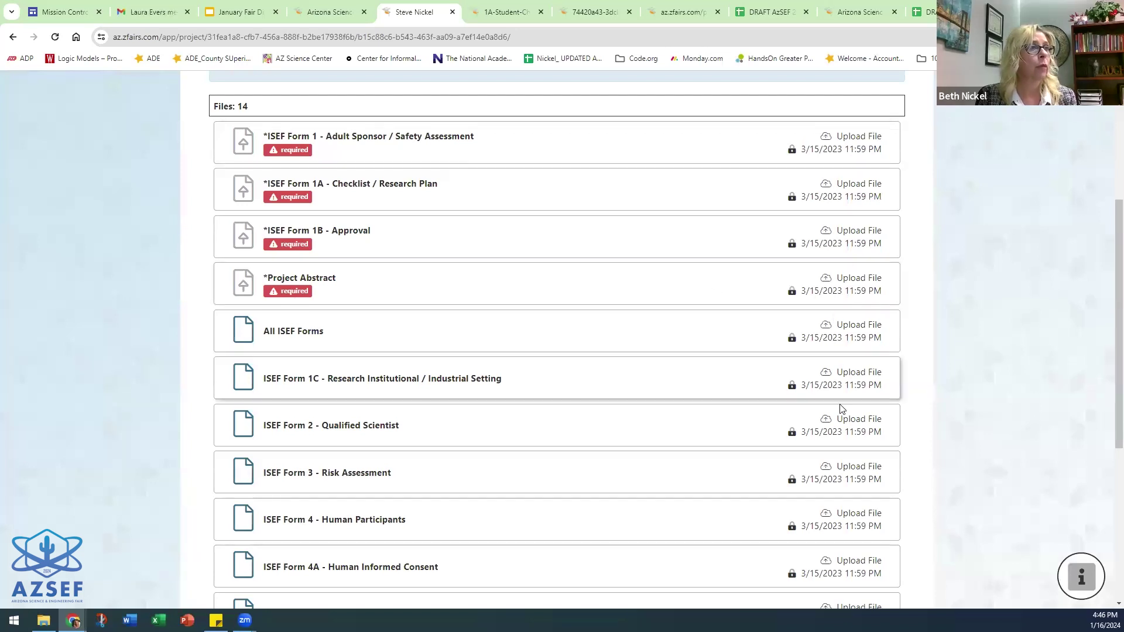
pyautogui.scroll(-1, 845, 402)
pyautogui.scroll(-3, 846, 402)
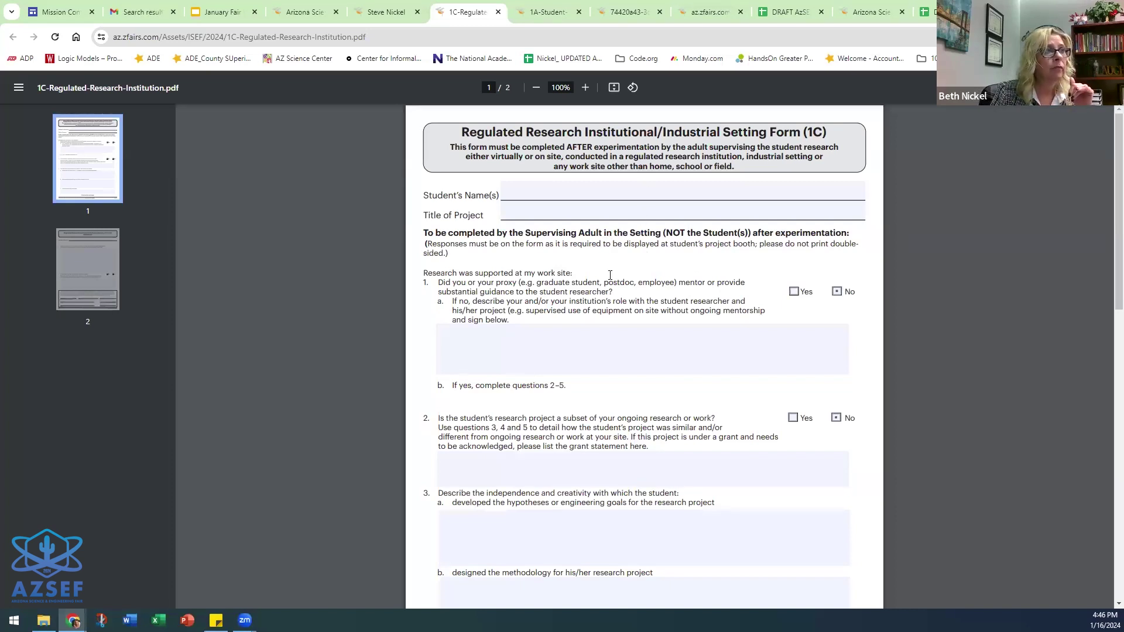
pyautogui.scroll(-8, 656, 335)
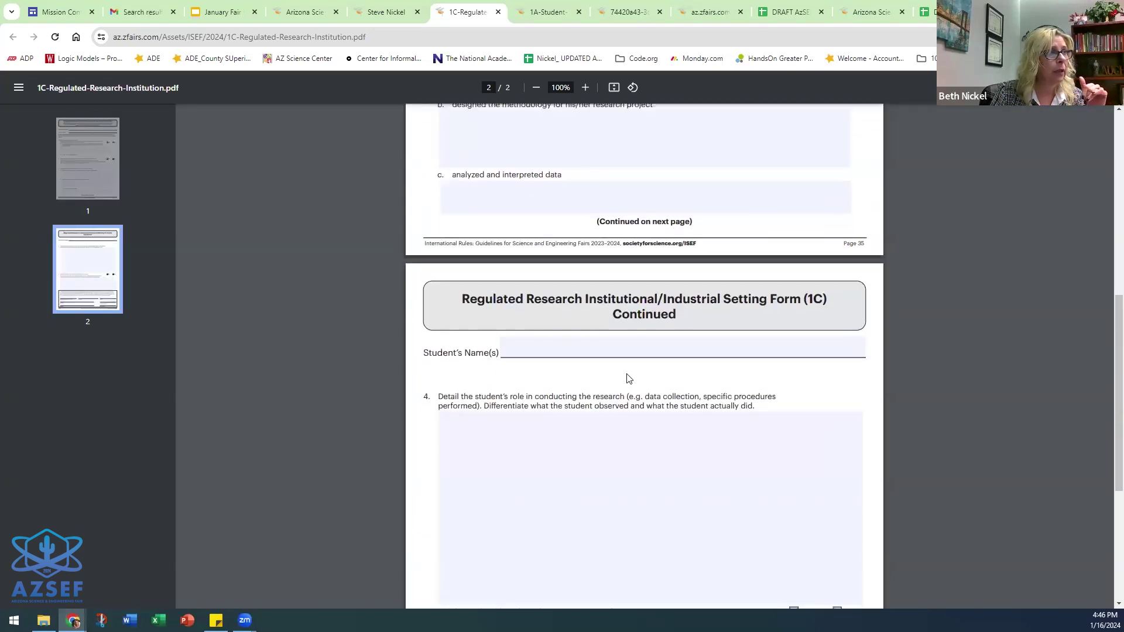
pyautogui.scroll(-4, 628, 424)
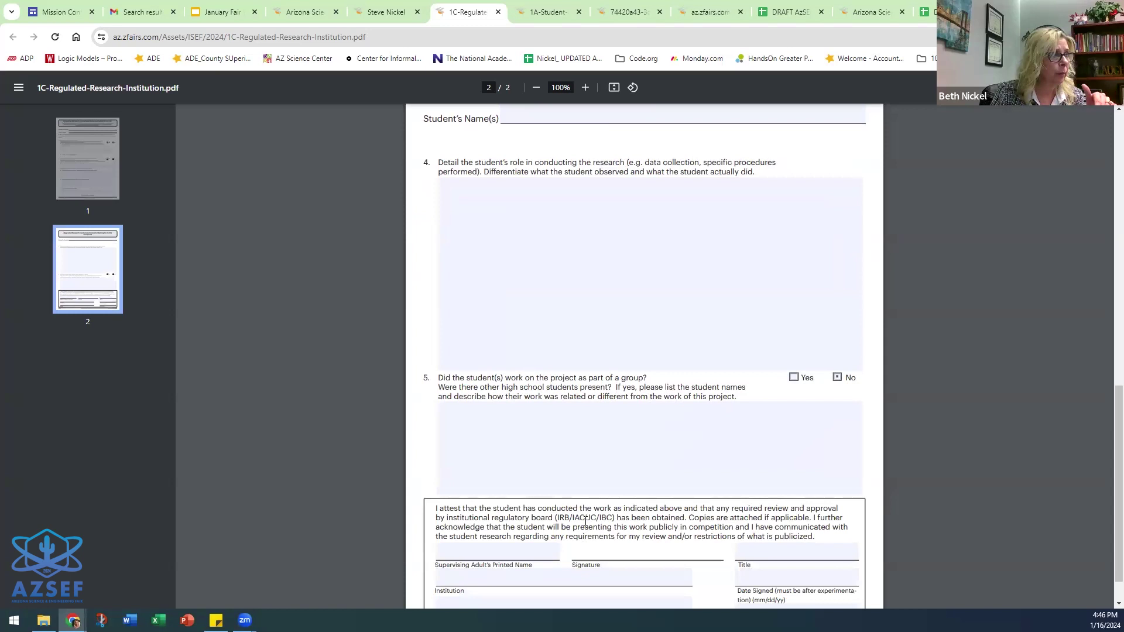
pyautogui.scroll(-1, 586, 520)
# - Click into Form 1C's supervising adult name and Institution fields, then return to zFairs and close the Form 1C dialog
pyautogui.click(445, 510)
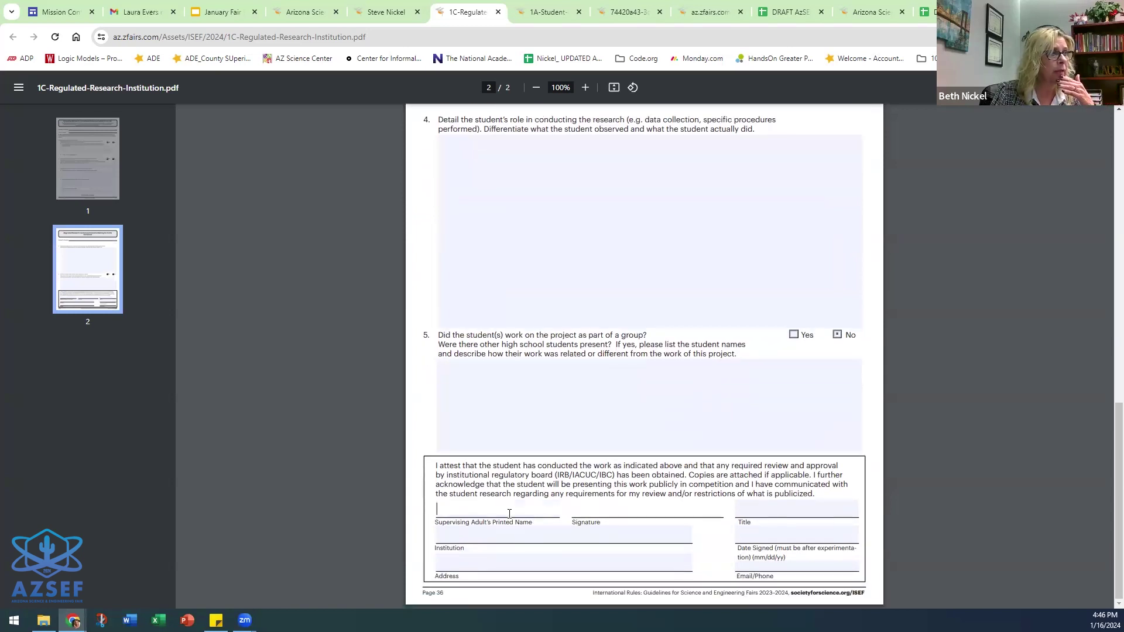
pyautogui.click(487, 539)
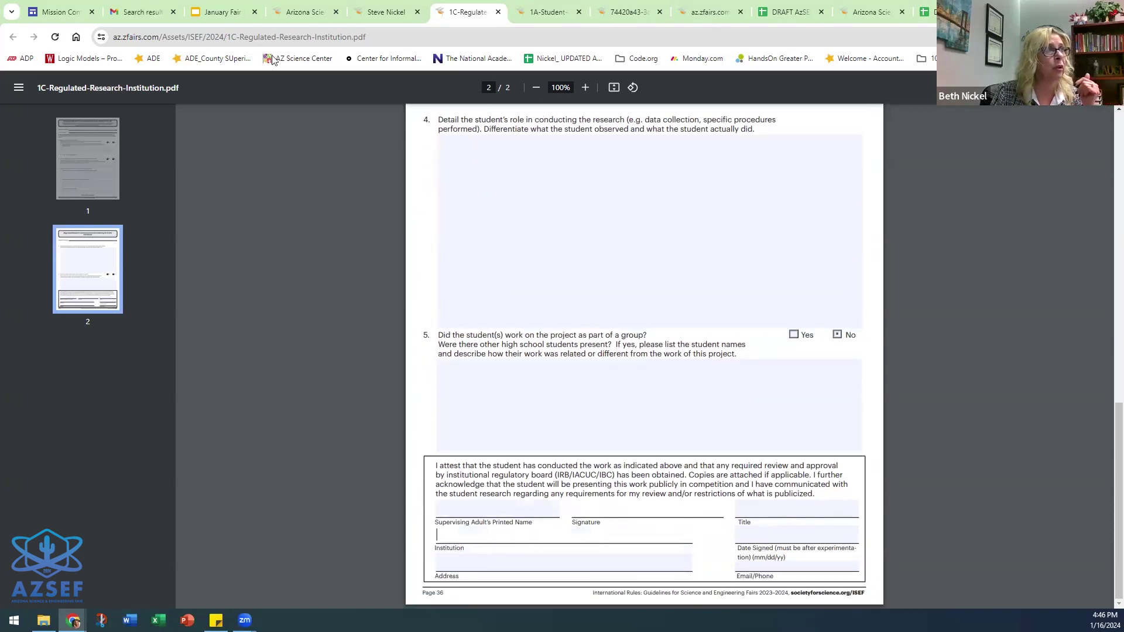
pyautogui.click(387, 12)
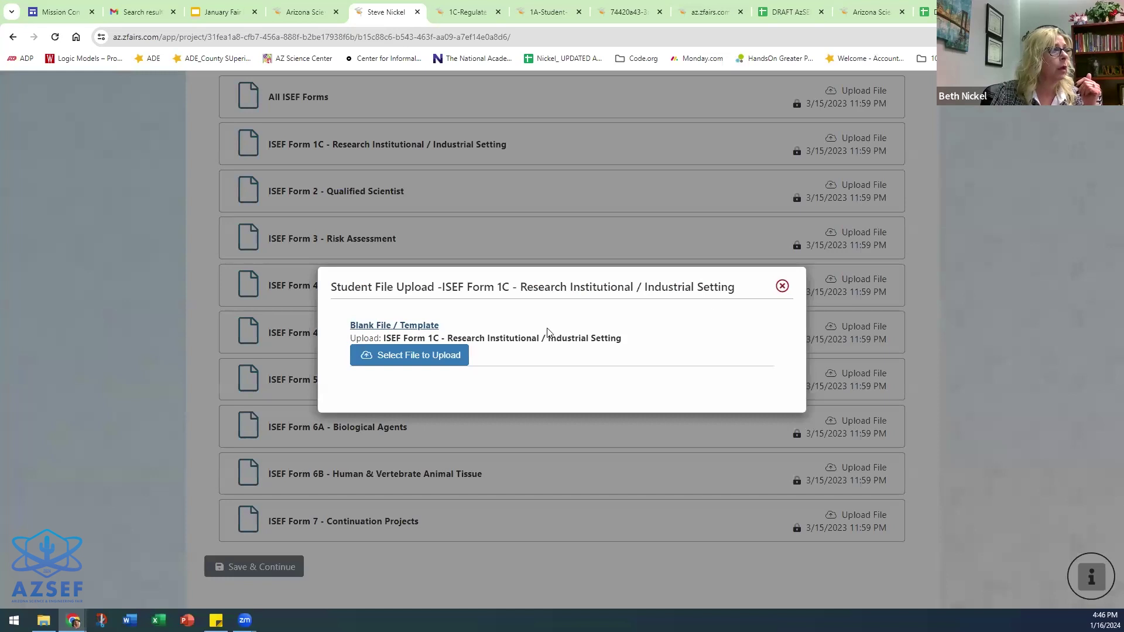
pyautogui.click(782, 285)
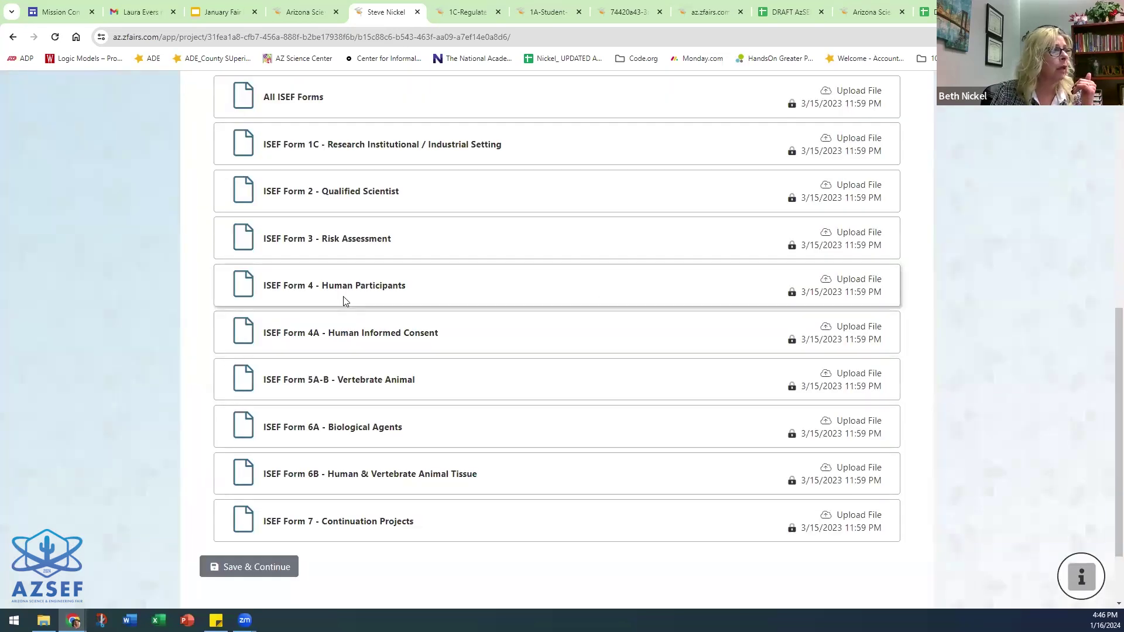
# - Open the blank Human Participants Form (4) template and highlight its 'BELOW – IRB USE ONLY' heading
pyautogui.click(856, 281)
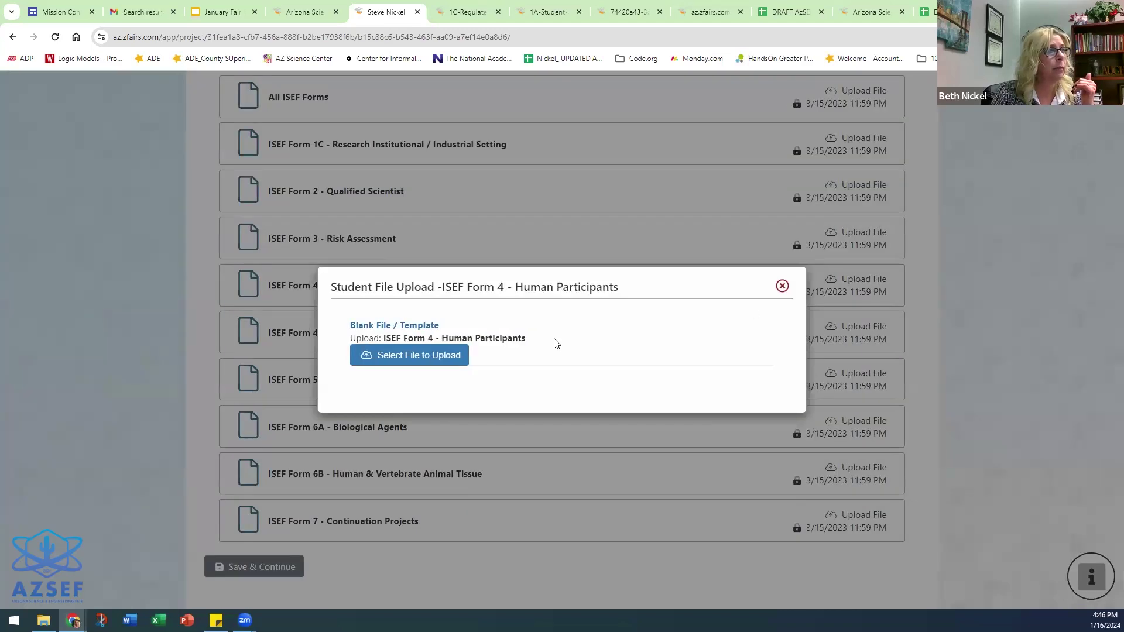
pyautogui.click(489, 323)
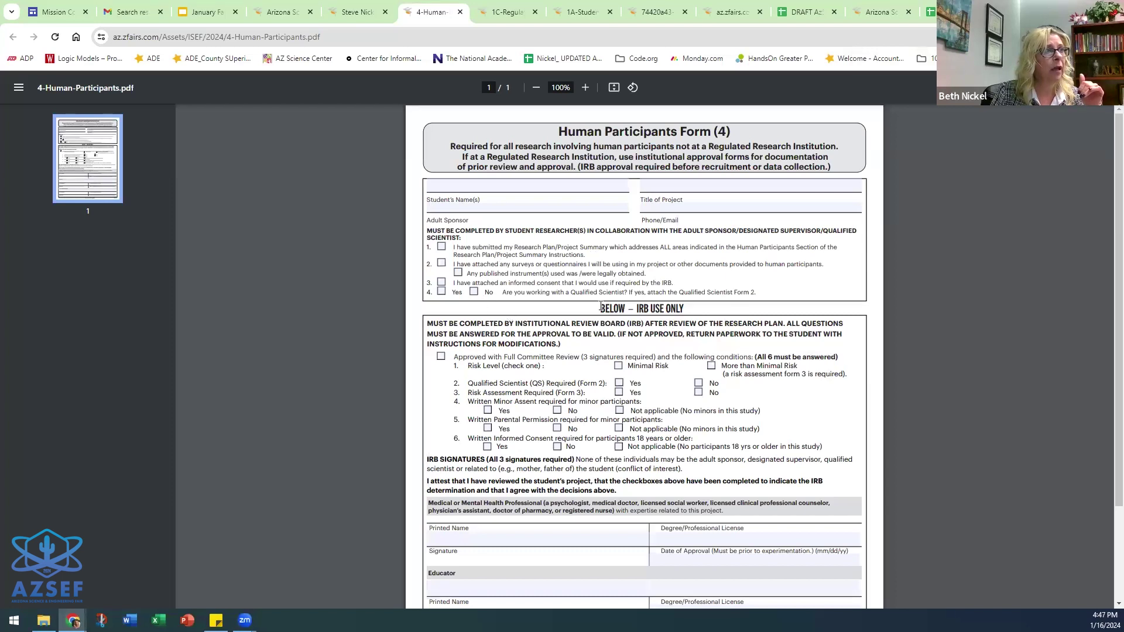
pyautogui.moveTo(599, 309); pyautogui.dragTo(696, 313)
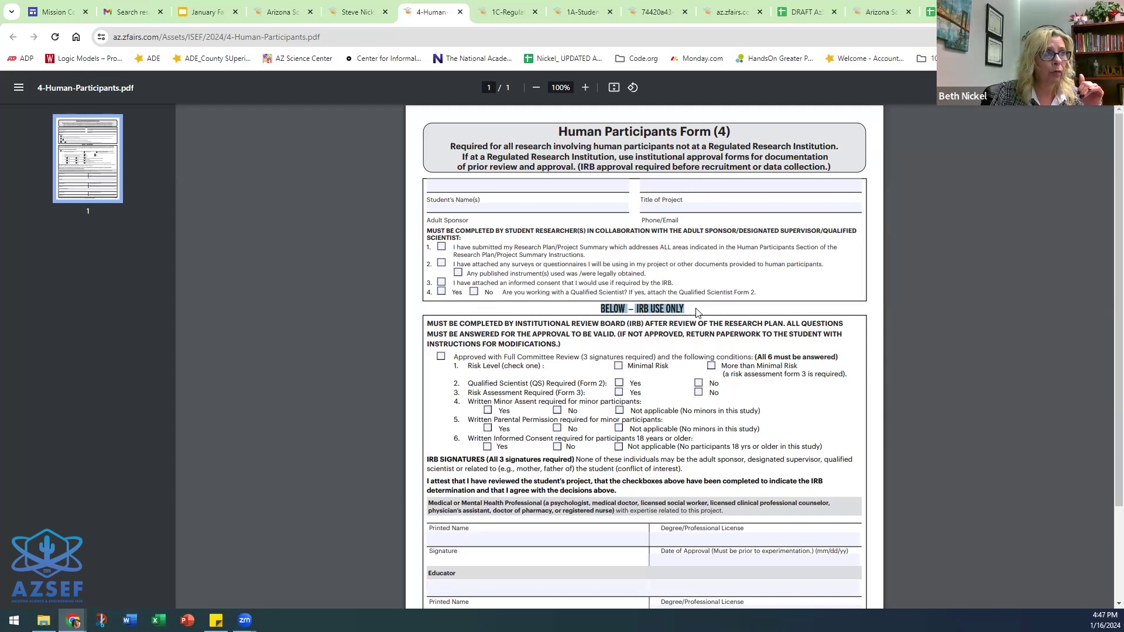
pyautogui.click(697, 313)
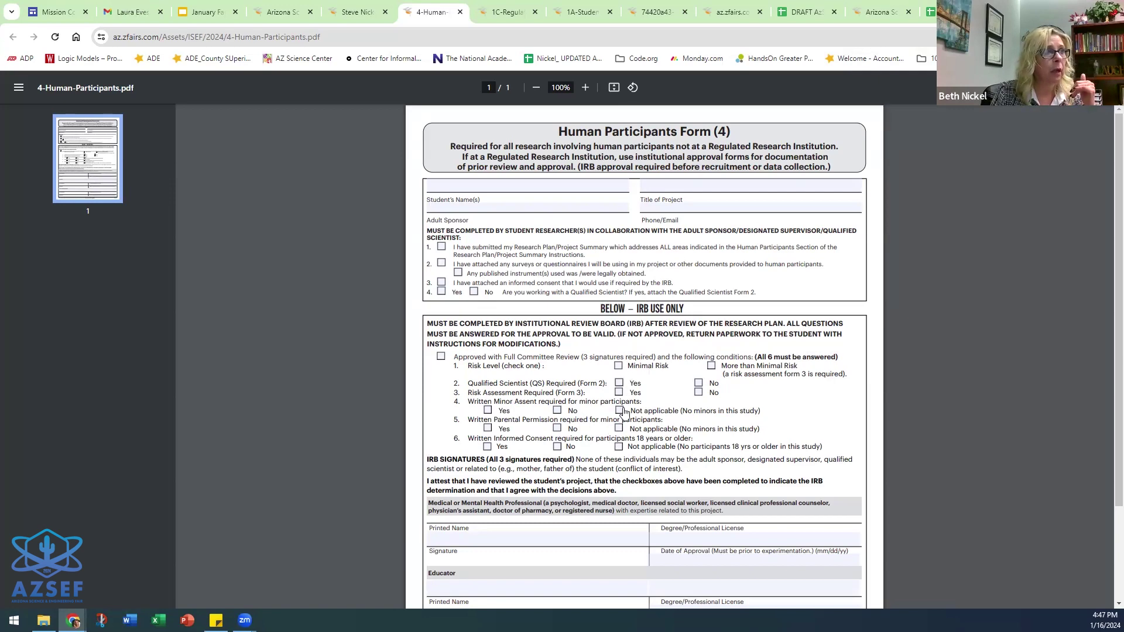
# - Scroll through the one-page Form 4, then return to the zFairs registration page
pyautogui.scroll(-1, 672, 377)
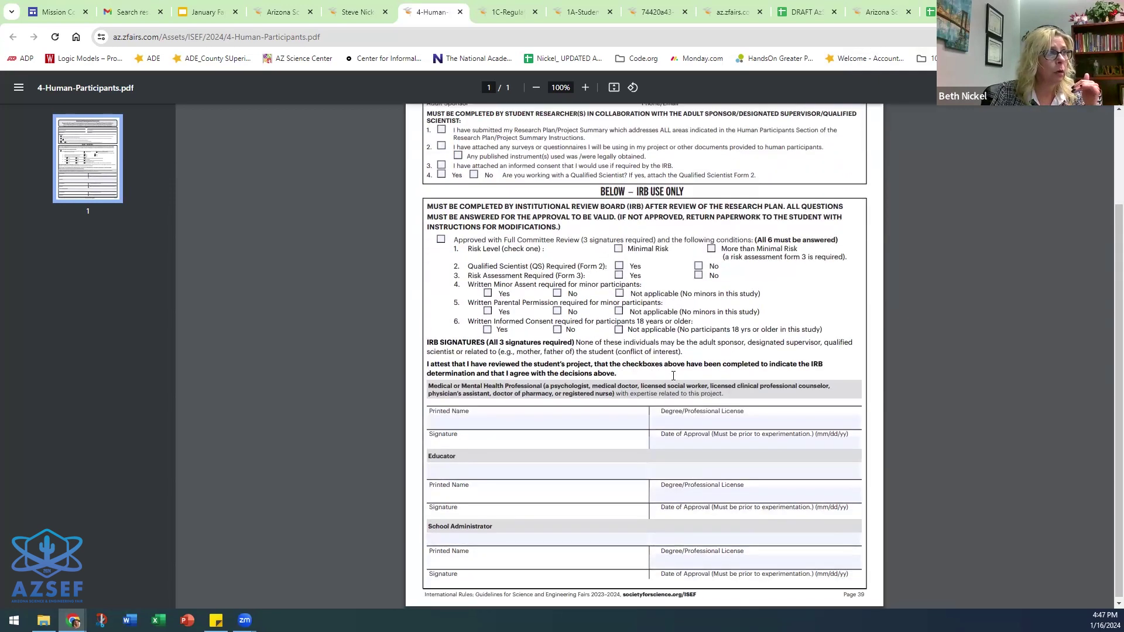
pyautogui.scroll(-1, 673, 377)
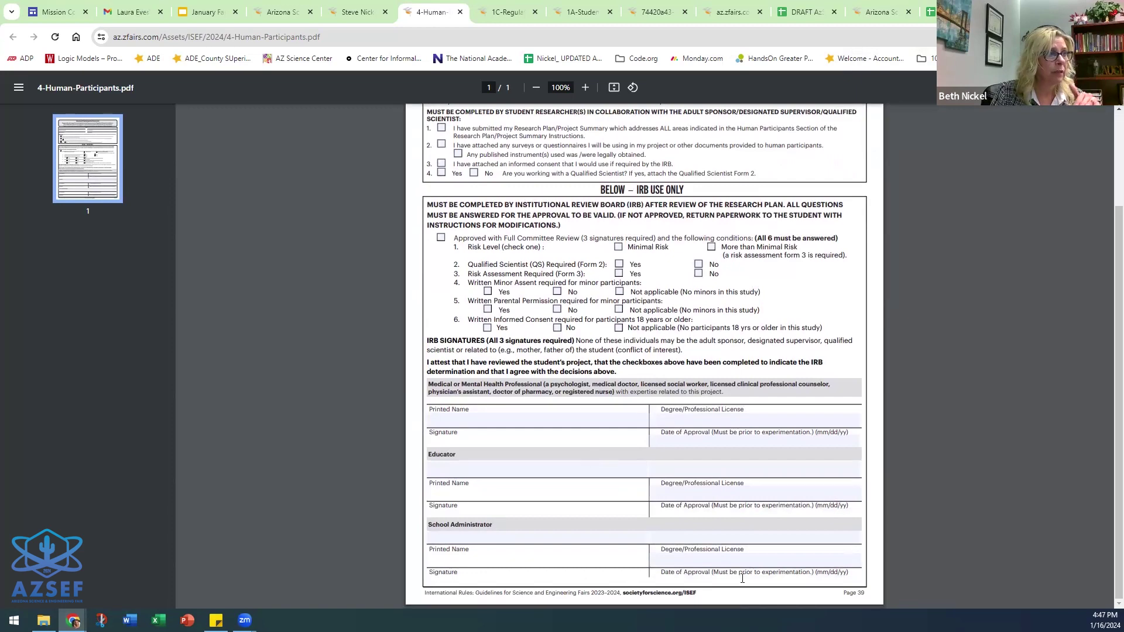
pyautogui.scroll(3, 693, 487)
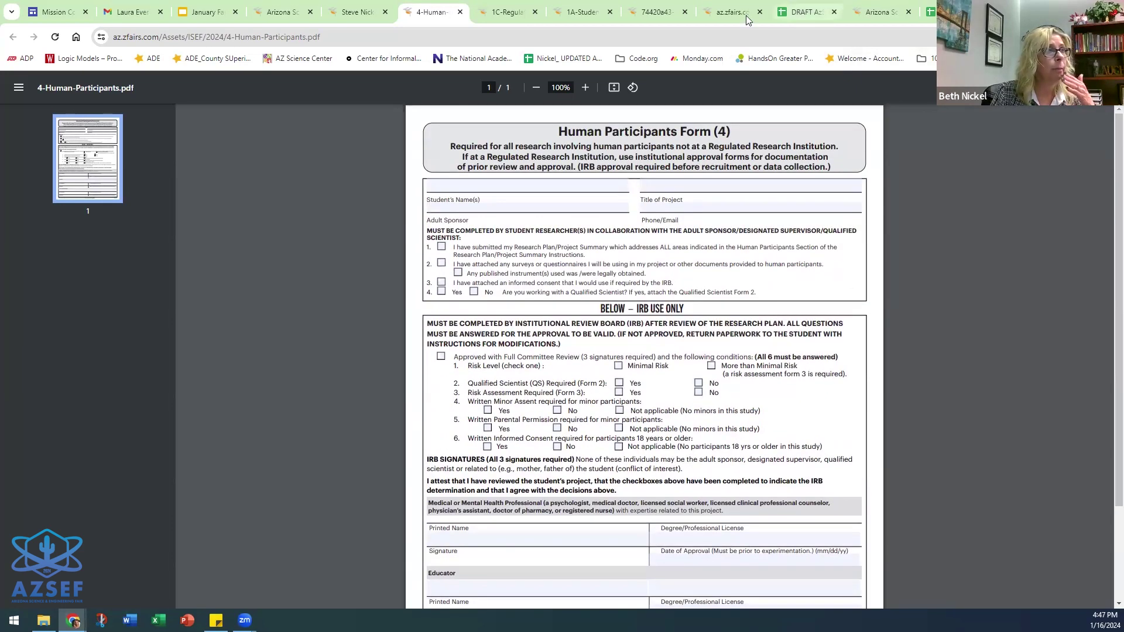
pyautogui.click(379, 11)
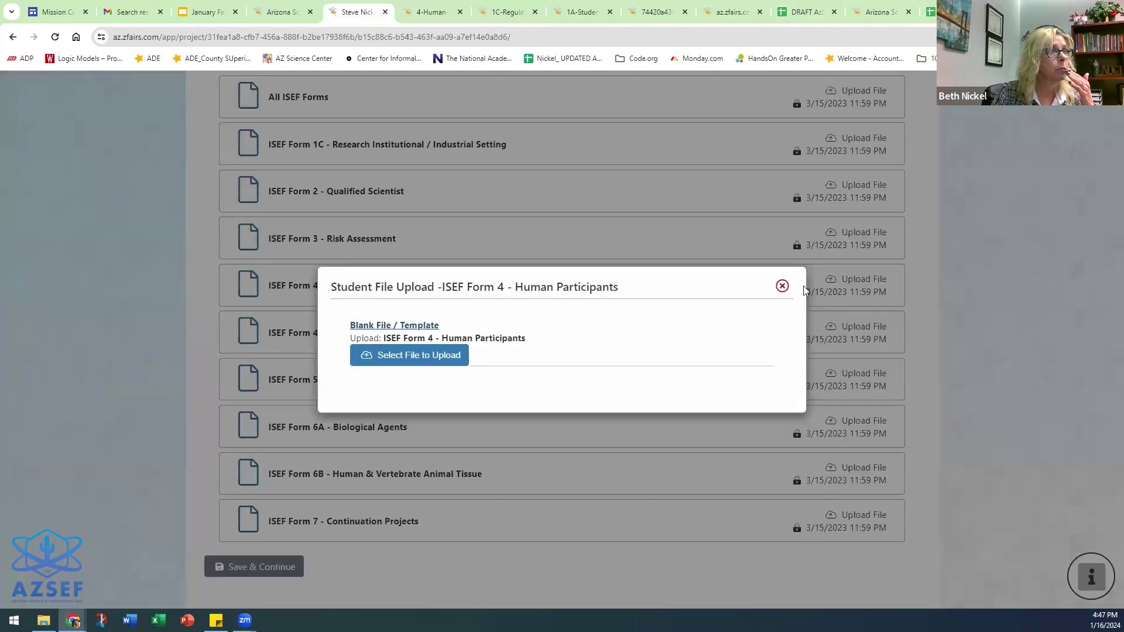
# - Close the Form 4 dialog and open the blank Continuation Projects Form (7) template
pyautogui.click(782, 286)
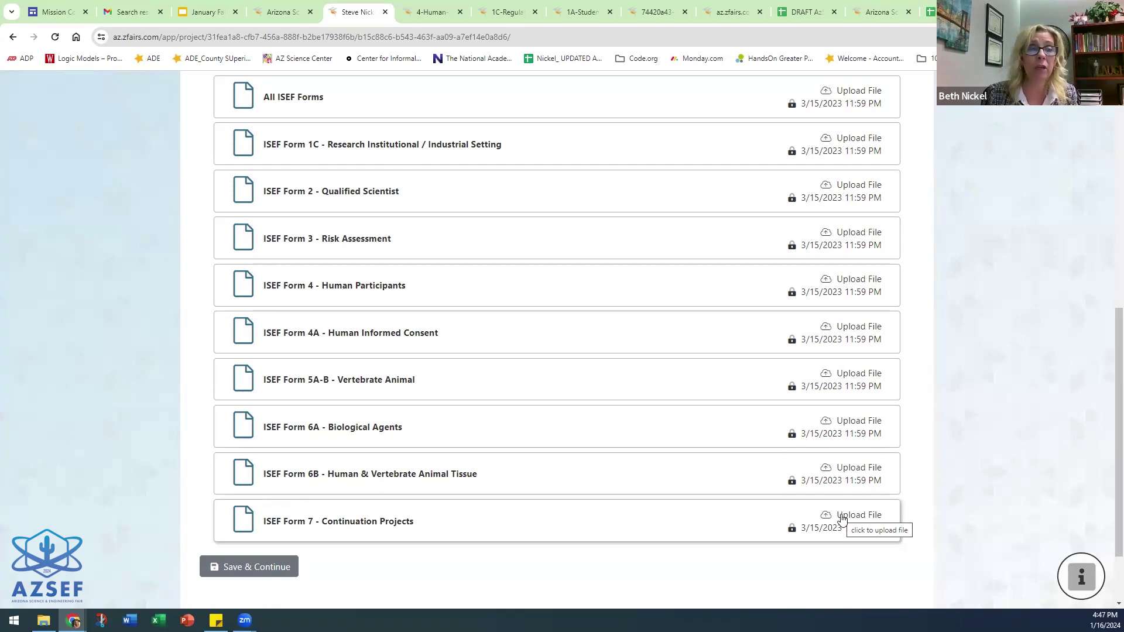
pyautogui.click(842, 517)
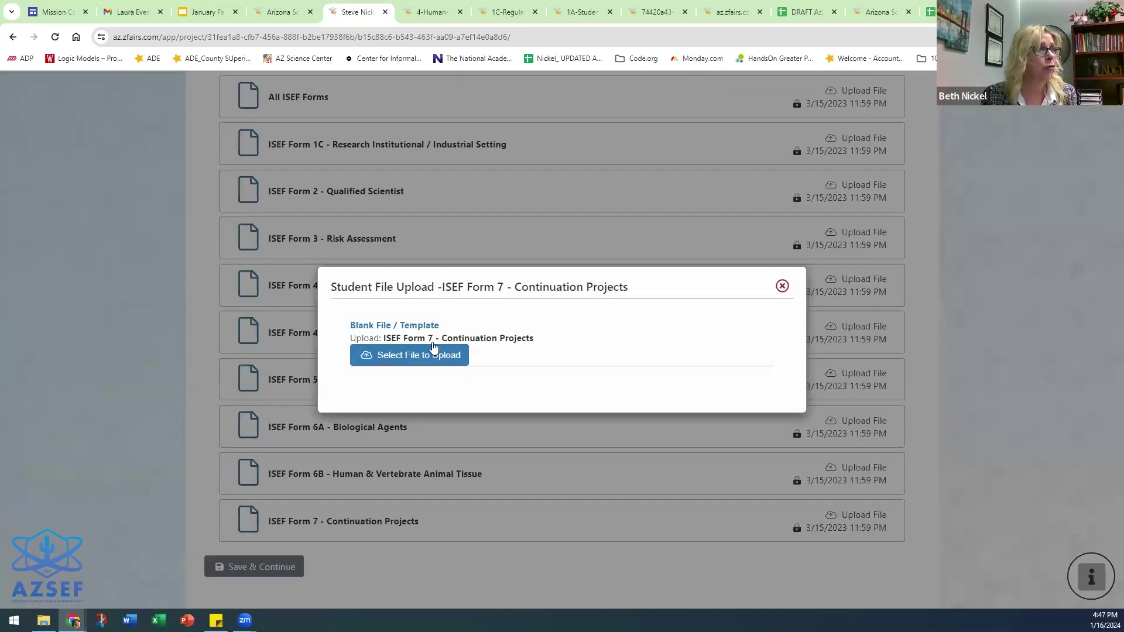
pyautogui.click(417, 327)
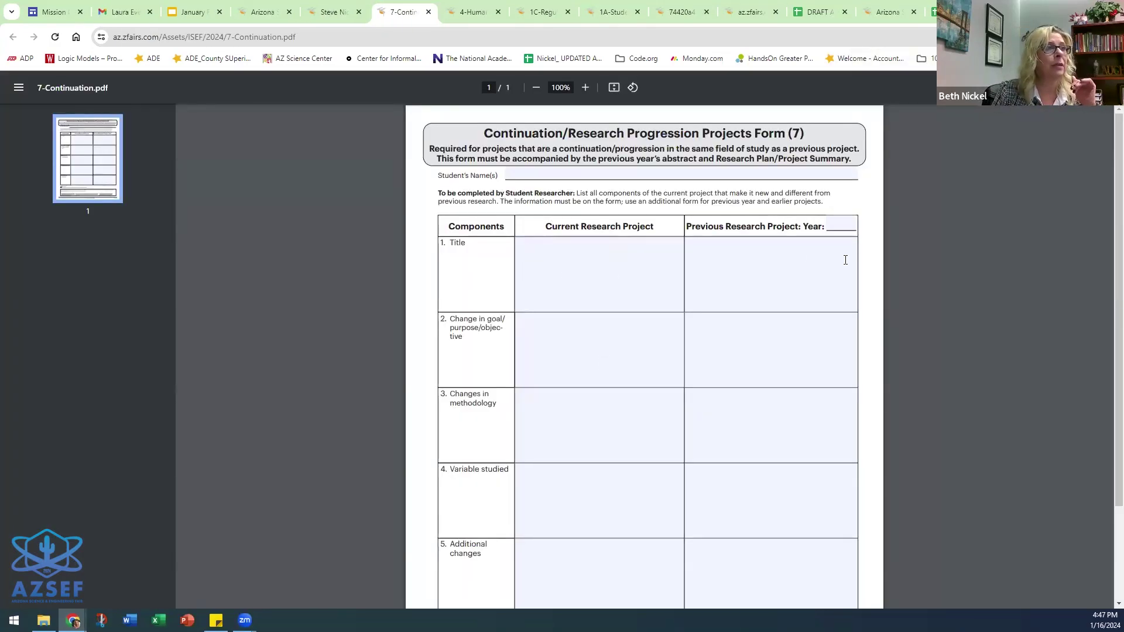
# - Enter 2022 as the previous project's year on Form 7 and click through the Title cells
pyautogui.click(833, 226)
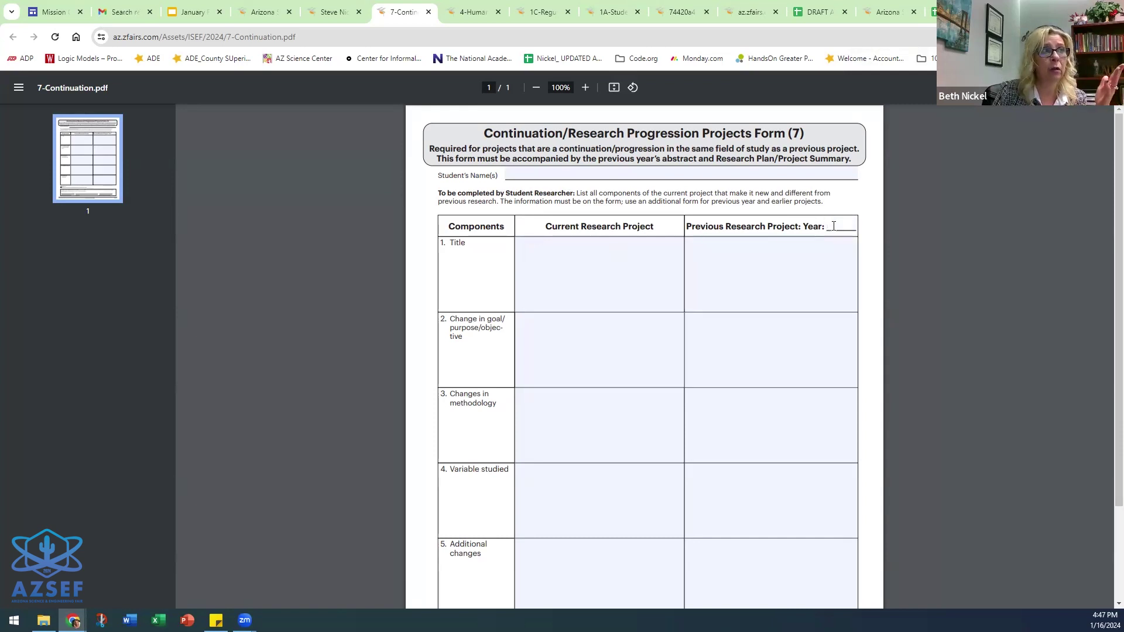
pyautogui.write('2022')
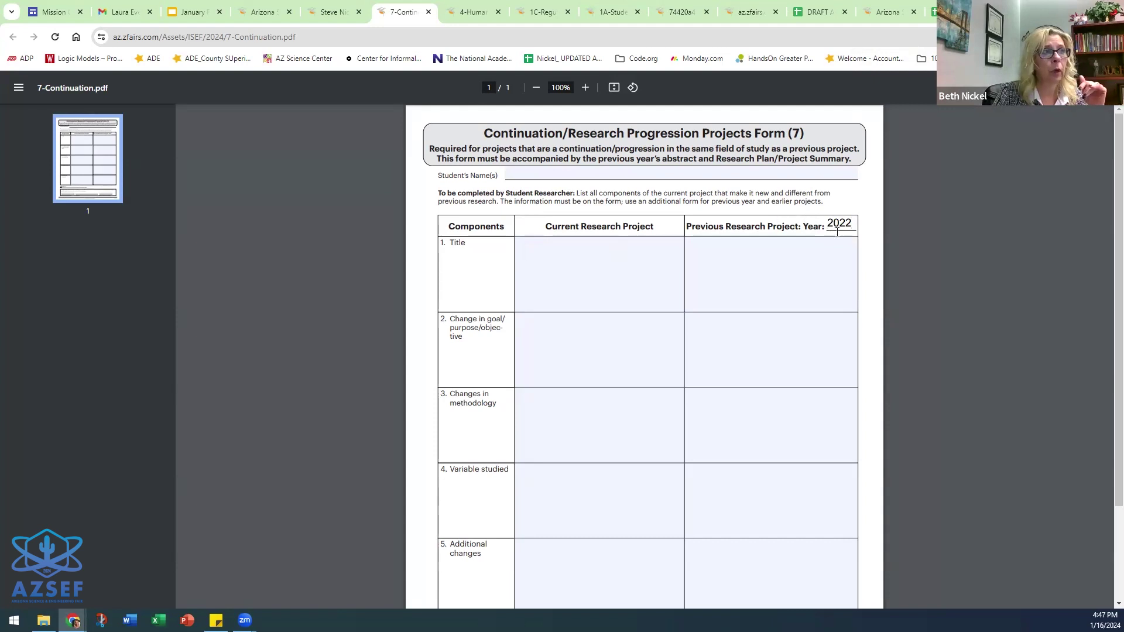
pyautogui.click(801, 267)
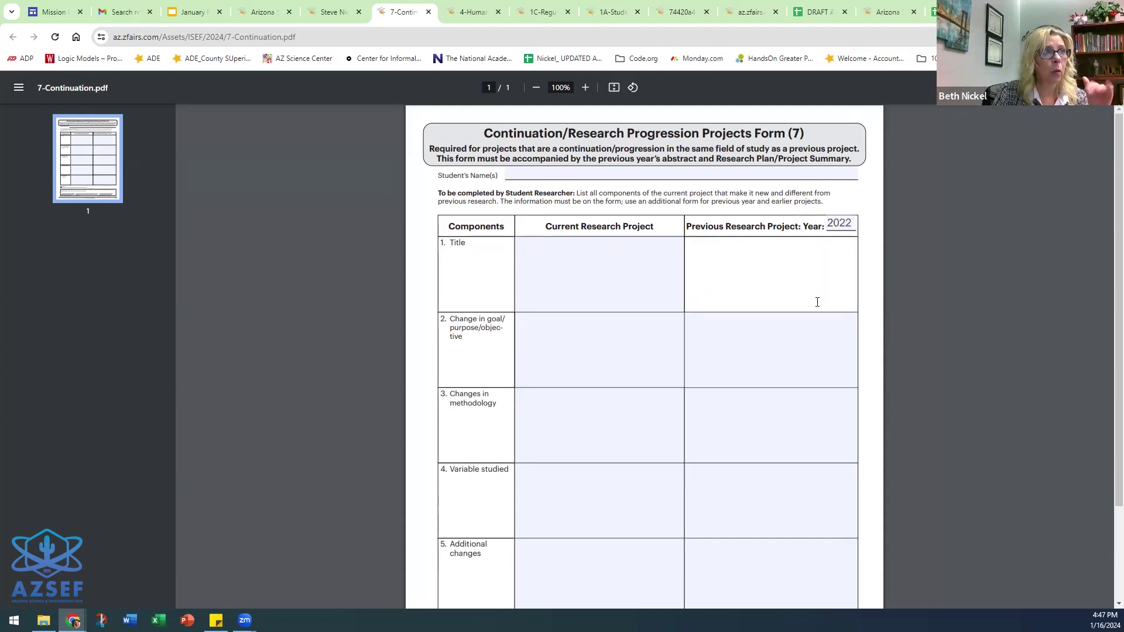
pyautogui.click(585, 251)
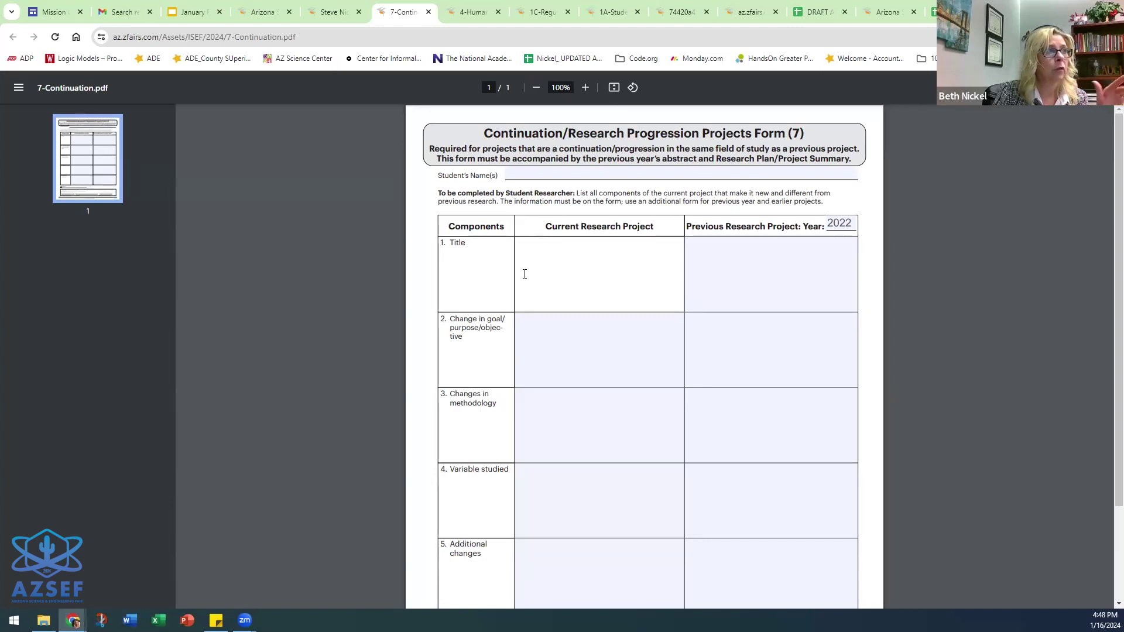
pyautogui.click(812, 253)
pyautogui.scroll(-2, 766, 326)
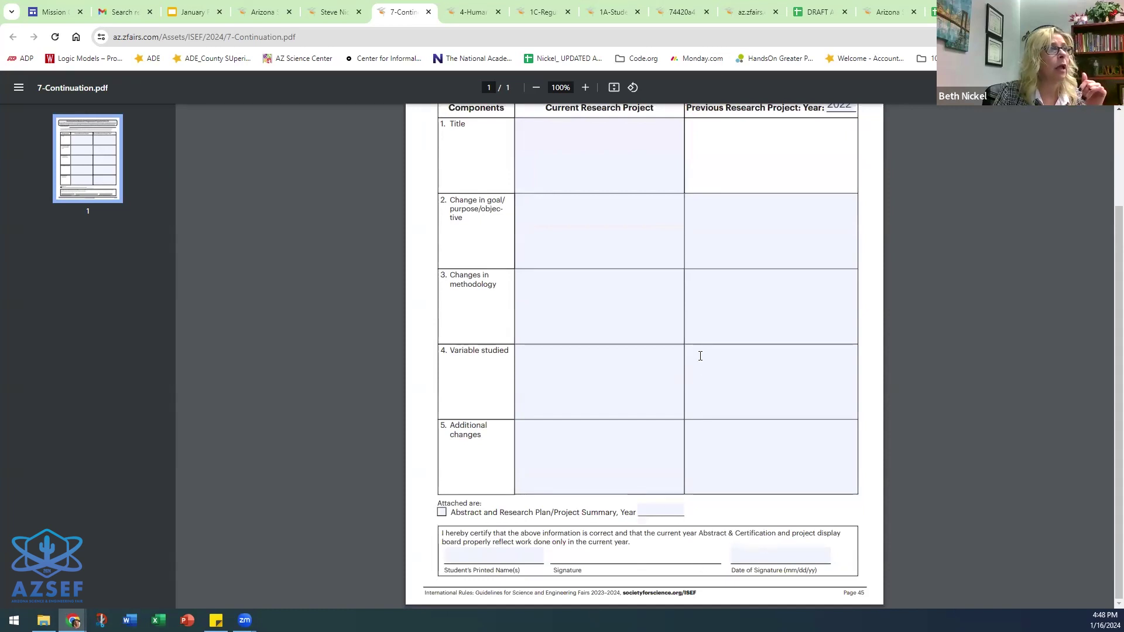
pyautogui.scroll(2, 700, 356)
# - Return to zFairs, close the Form 7 upload dialog, and scroll to the top
pyautogui.click(345, 11)
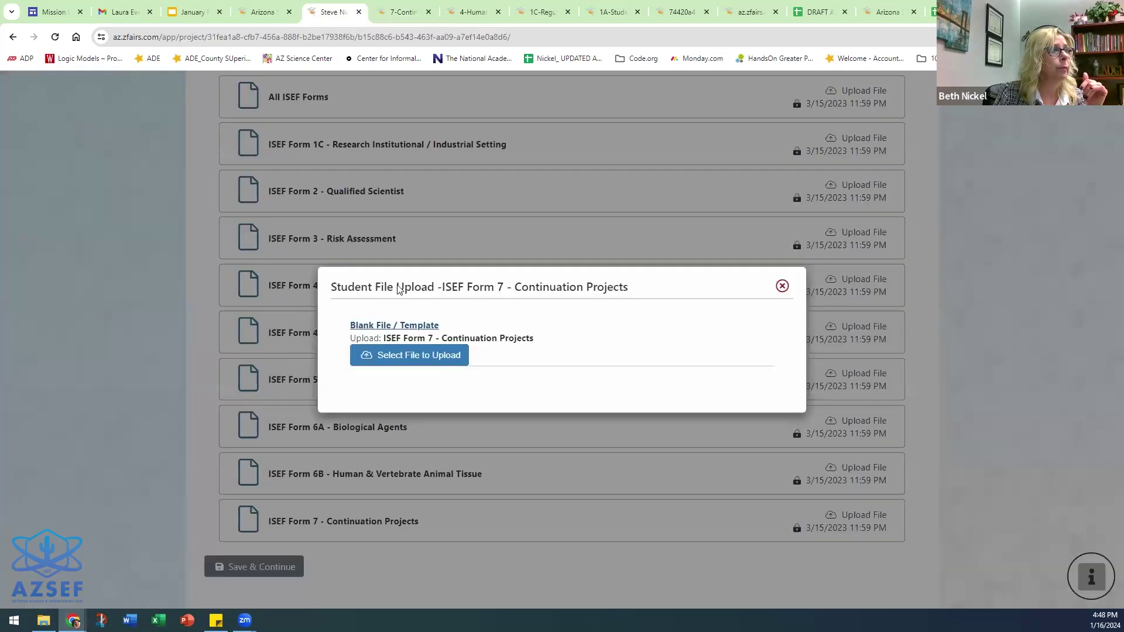
pyautogui.click(783, 285)
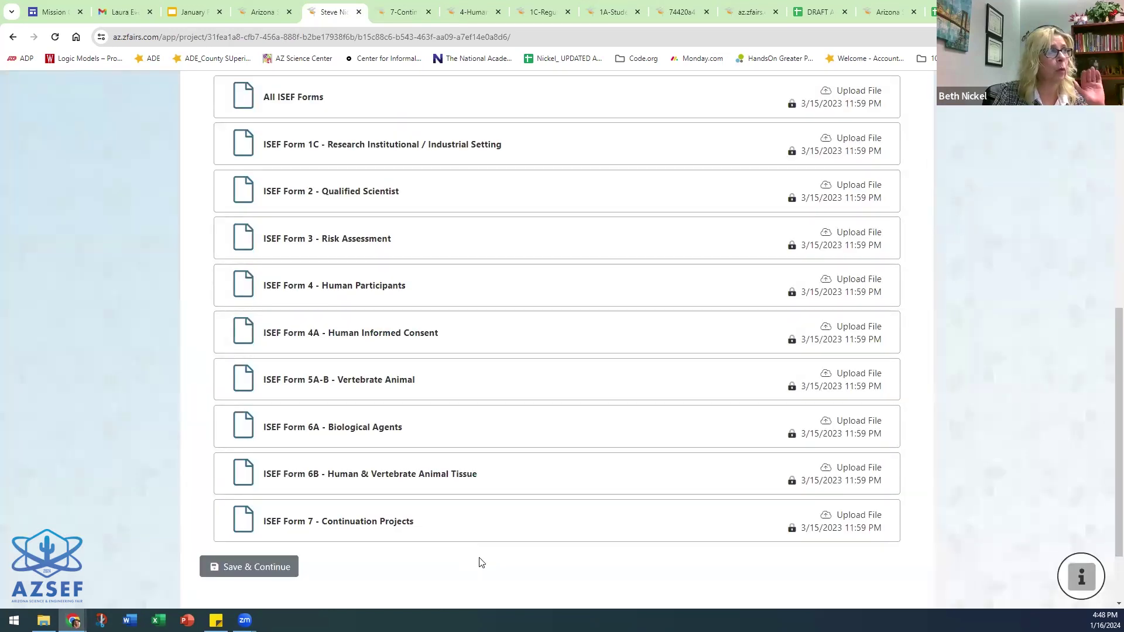
pyautogui.scroll(1, 674, 446)
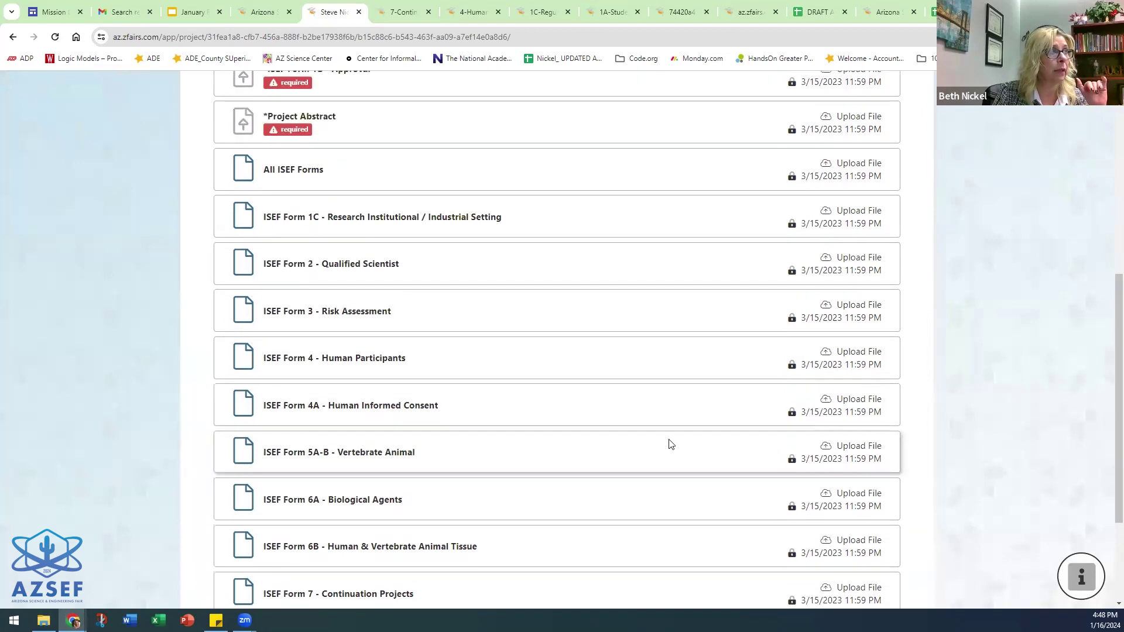
pyautogui.scroll(6, 671, 444)
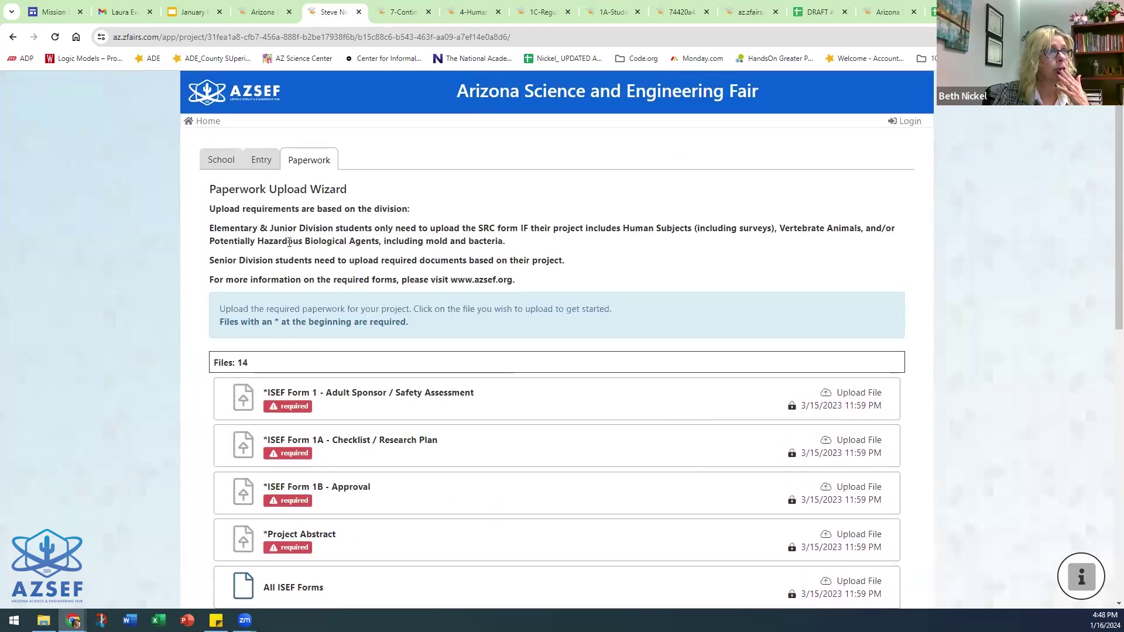
# - Save the project entry and continue past the Paperwork Upload Wizard
pyautogui.click(261, 160)
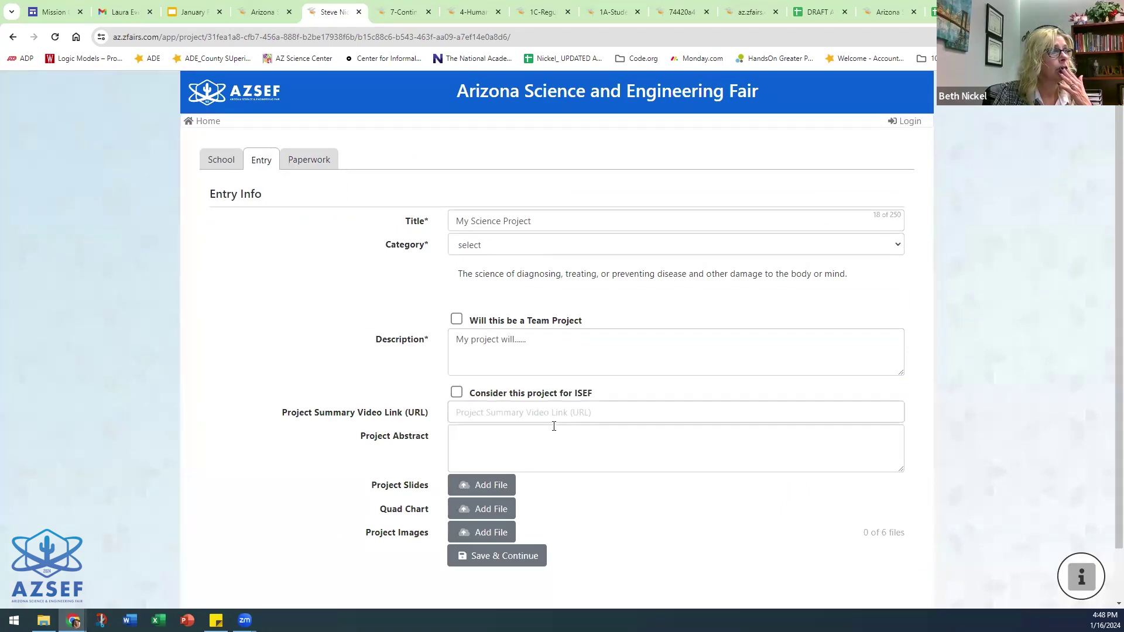
pyautogui.scroll(-1, 554, 426)
pyautogui.click(517, 499)
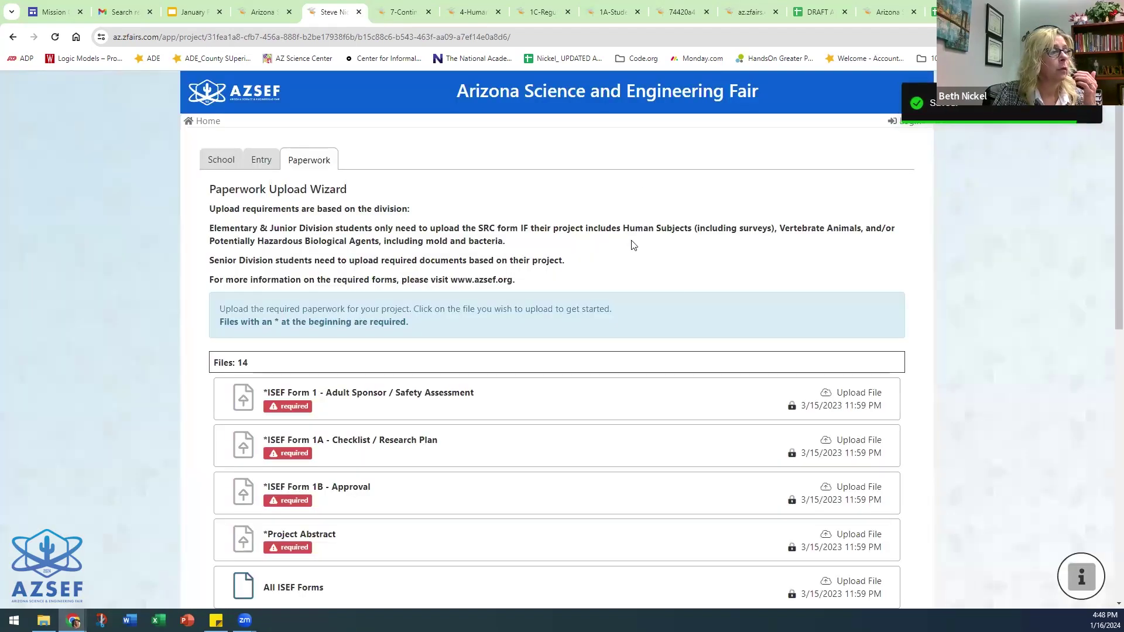
pyautogui.scroll(-9, 632, 245)
pyautogui.click(258, 479)
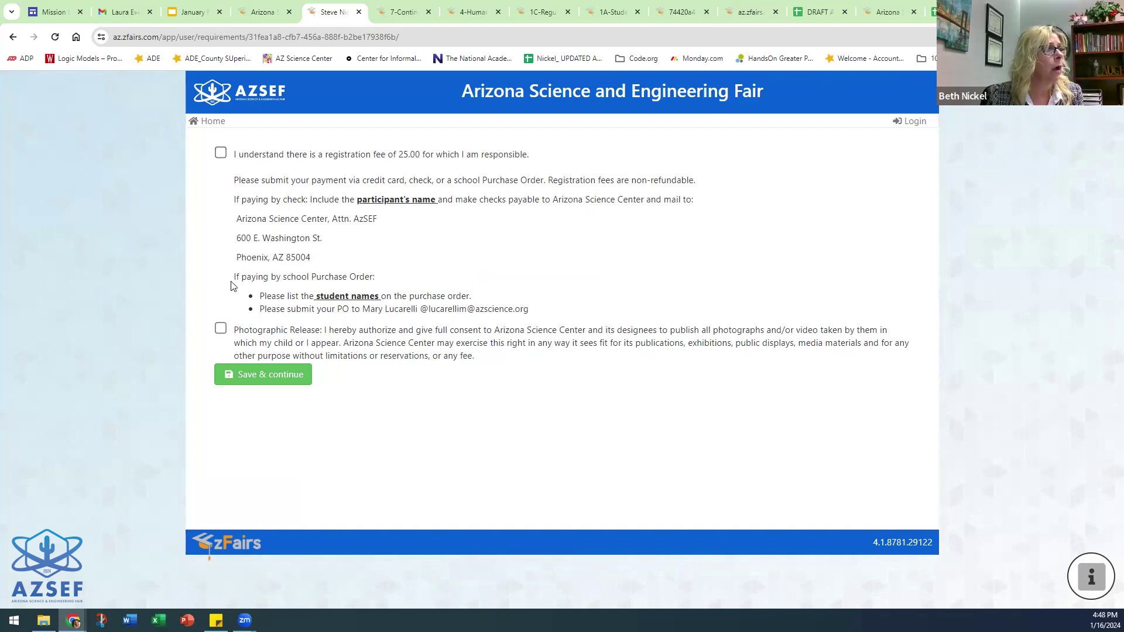
# - Acknowledge the $25.00 registration fee and the photographic release, then save and continue to the cart
pyautogui.moveTo(235, 279); pyautogui.dragTo(507, 270)
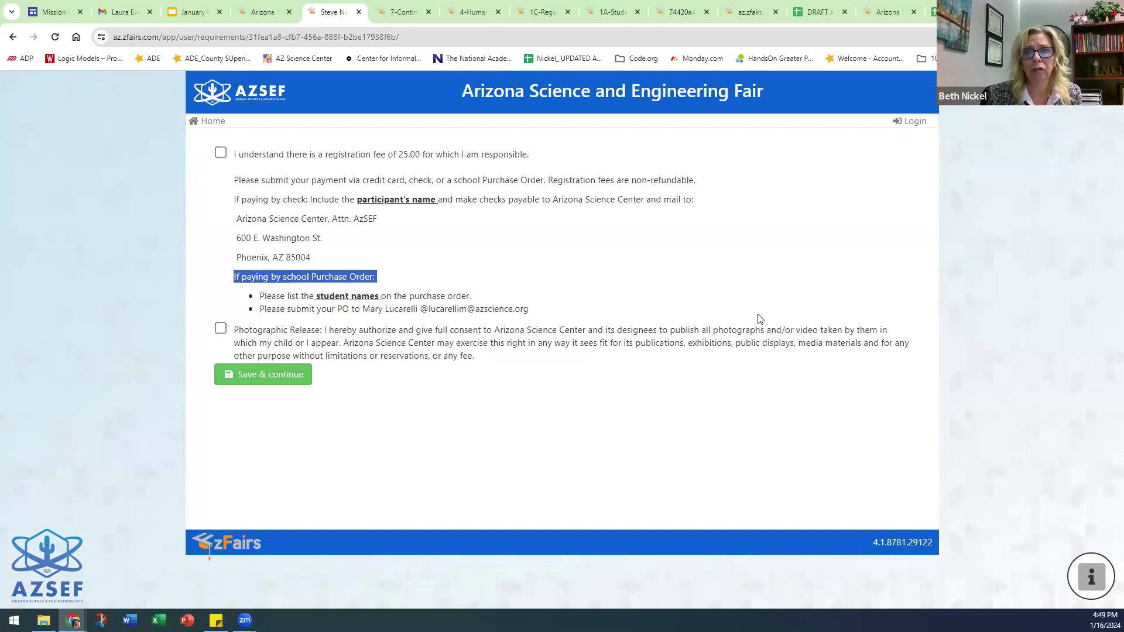
pyautogui.press('space')
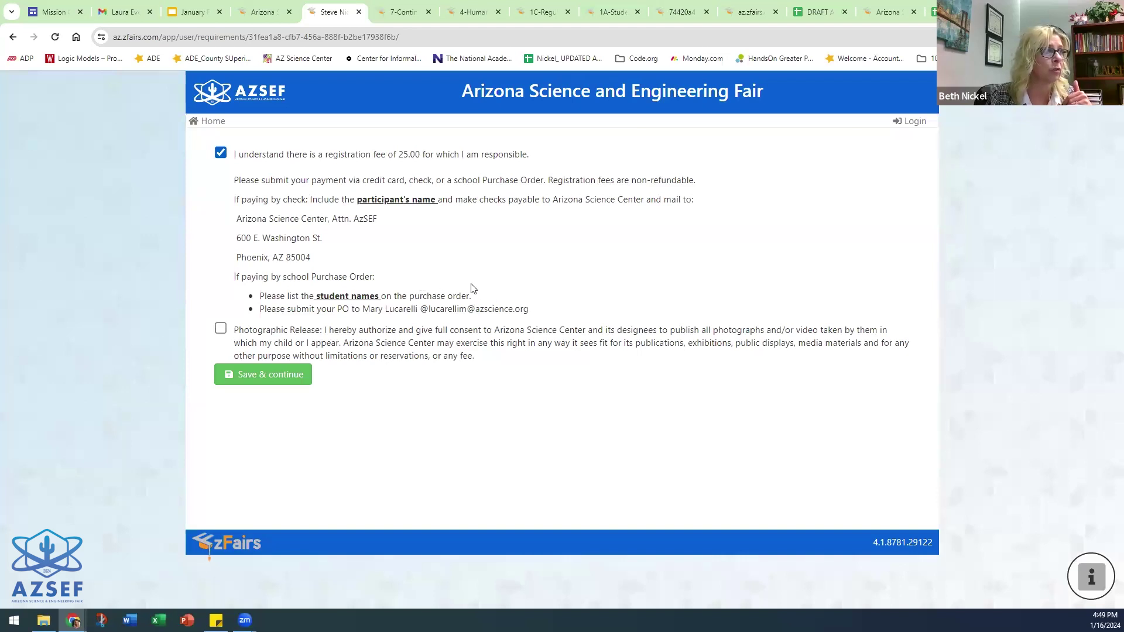
pyautogui.click(222, 329)
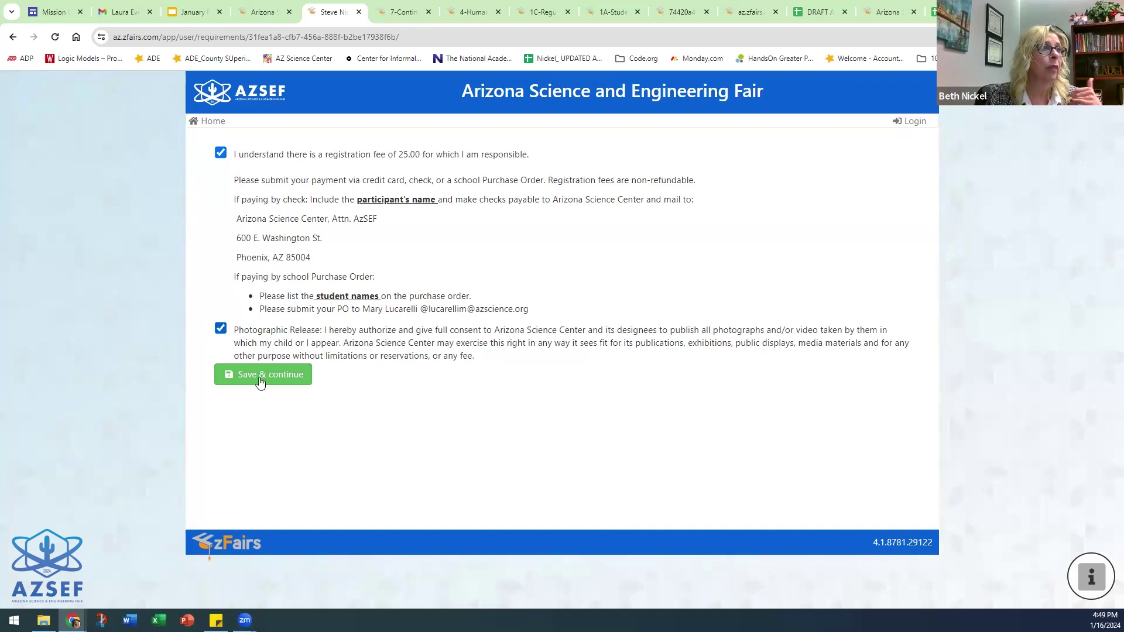
pyautogui.click(302, 381)
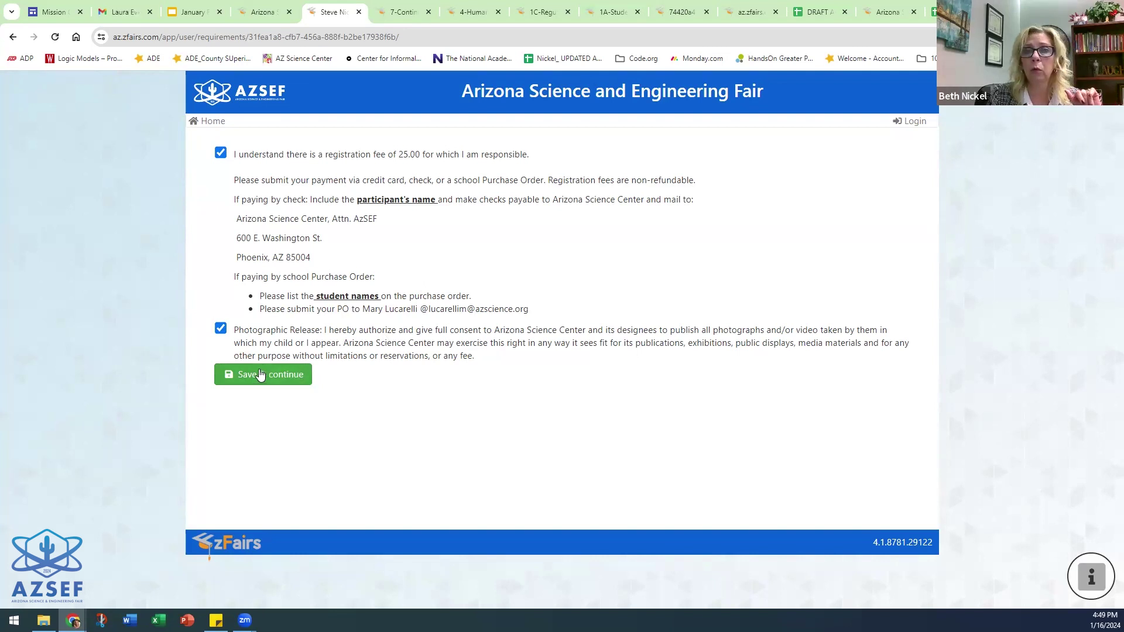
pyautogui.click(261, 374)
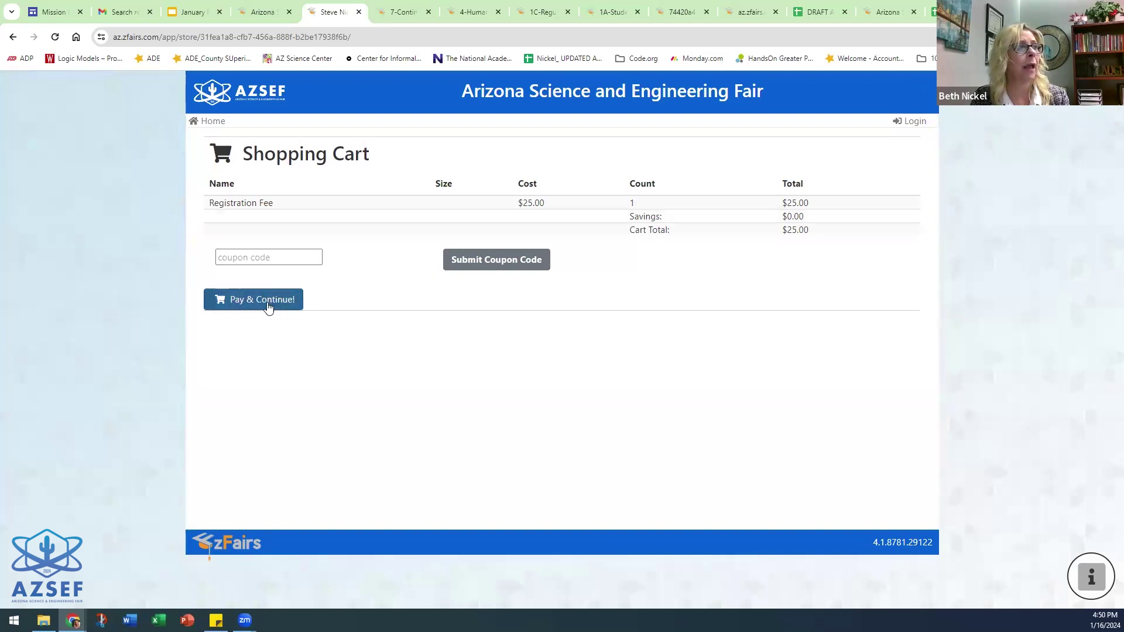
# - Check out the $25 fee, reviewing the Check payment details, and agree to school payment
pyautogui.click(243, 302)
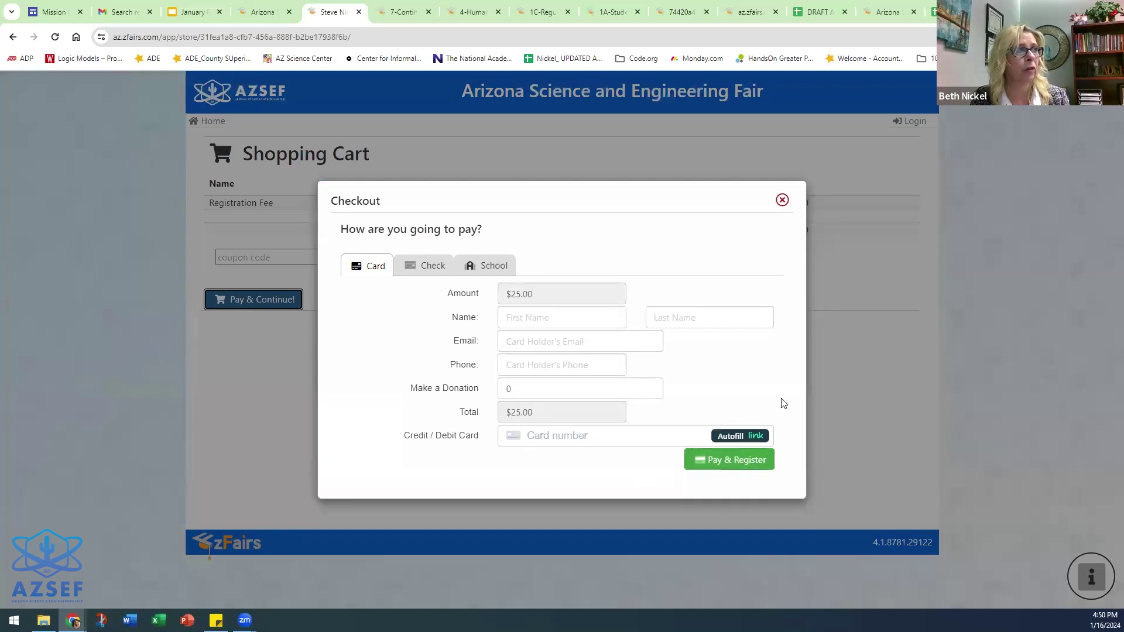
pyautogui.click(422, 266)
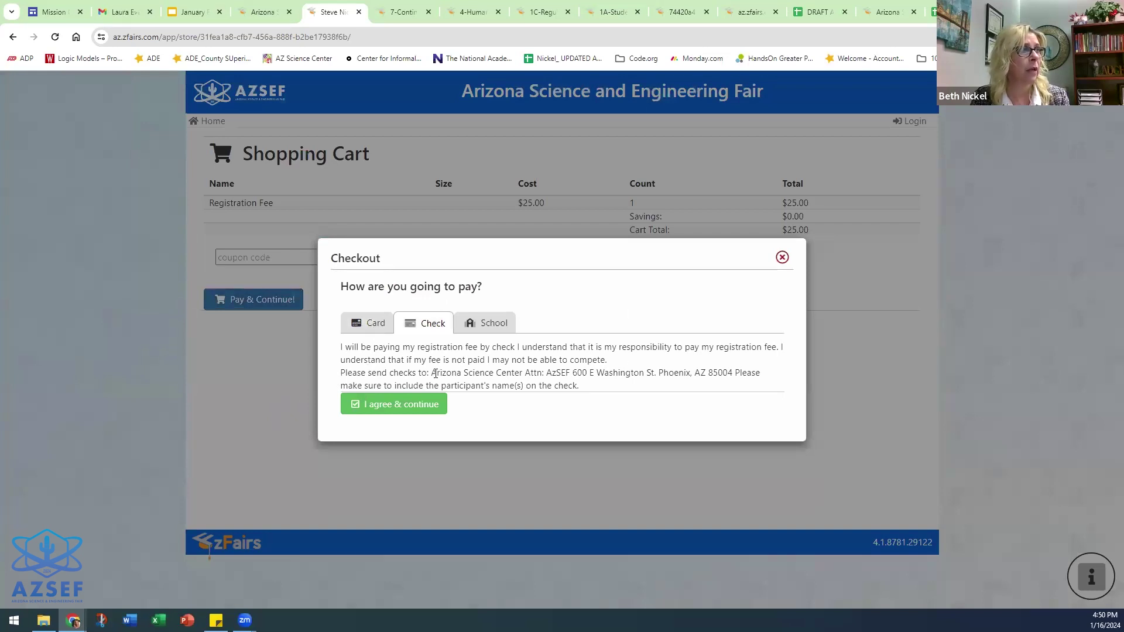
pyautogui.moveTo(433, 373); pyautogui.dragTo(761, 374)
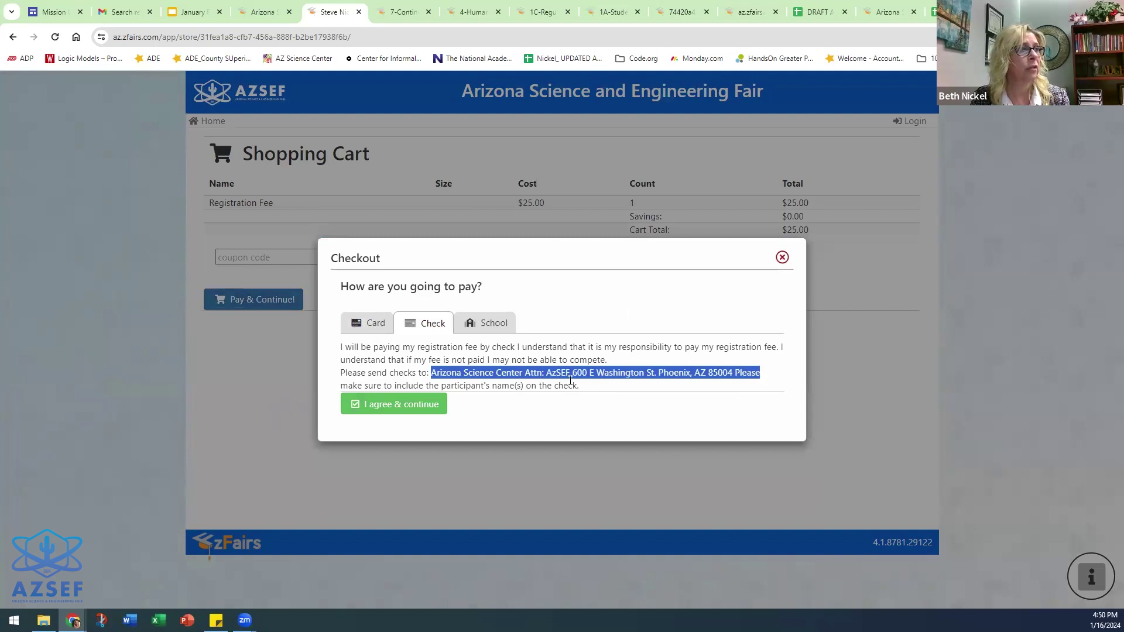
pyautogui.click(515, 384)
pyautogui.moveTo(402, 386); pyautogui.dragTo(577, 391)
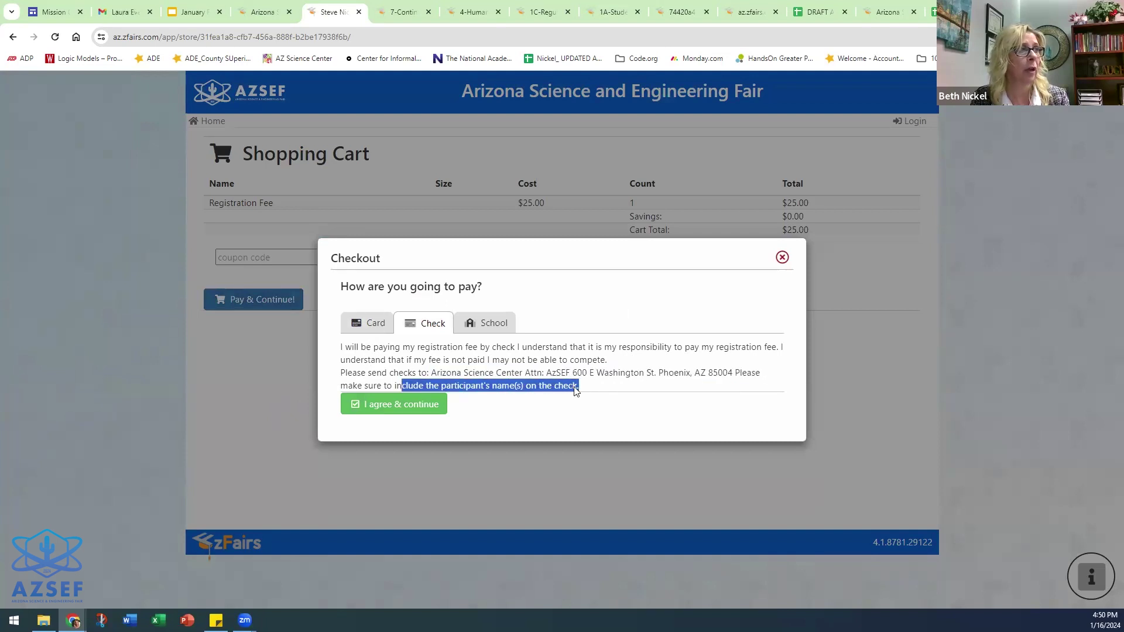
pyautogui.click(489, 330)
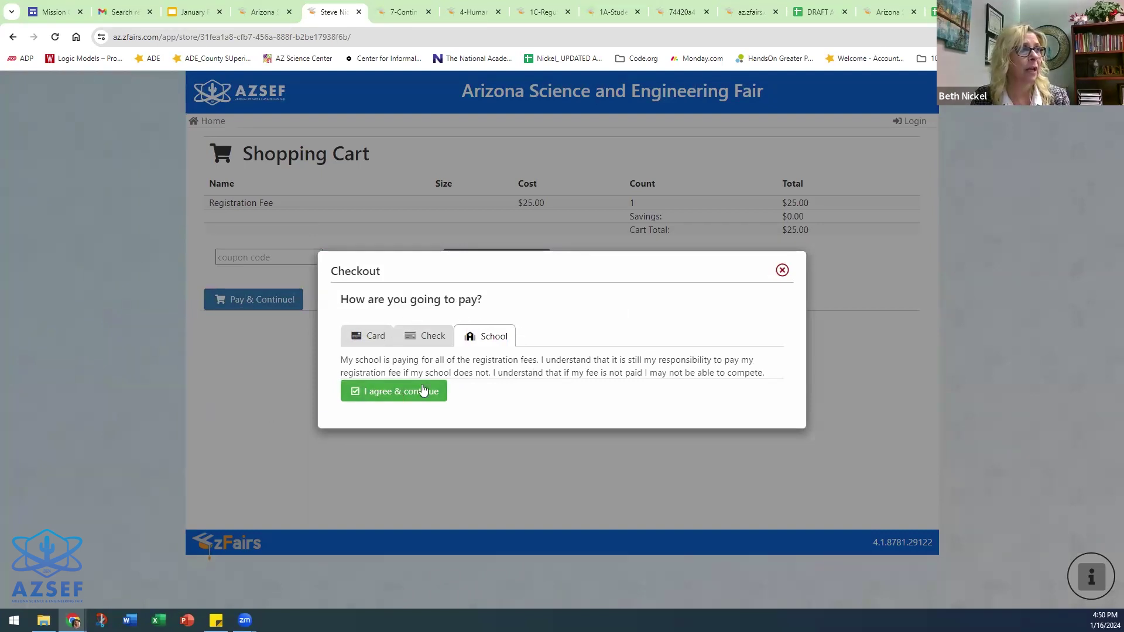
pyautogui.click(387, 395)
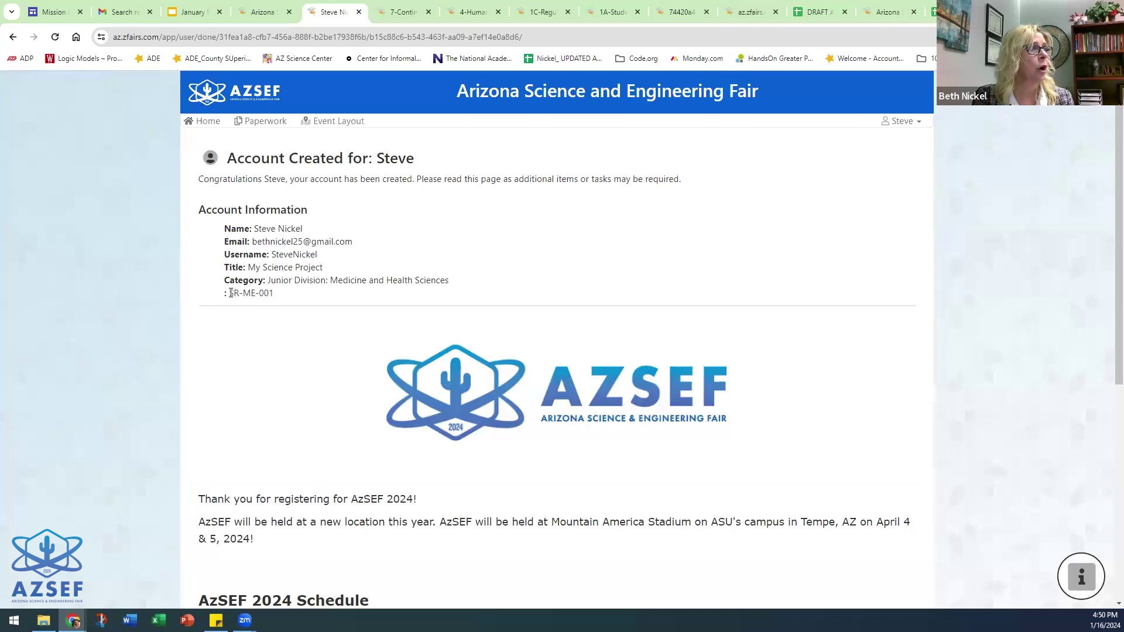
# - Highlight the assigned project ID on the Account Created page and open the user account menu
pyautogui.moveTo(229, 293); pyautogui.dragTo(284, 299)
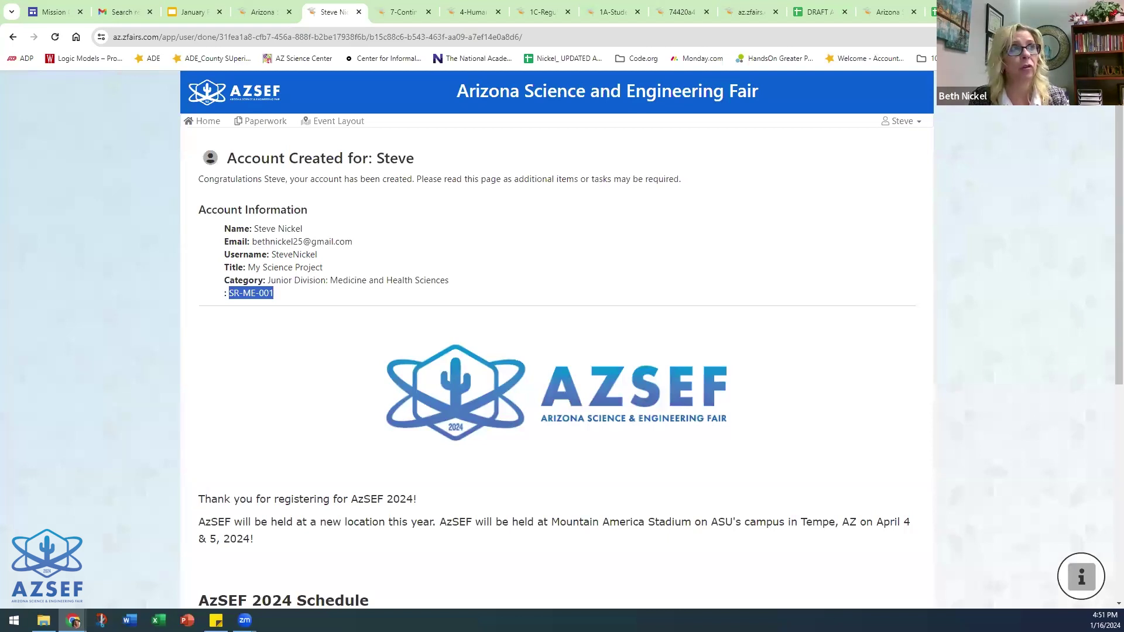
pyautogui.click(899, 121)
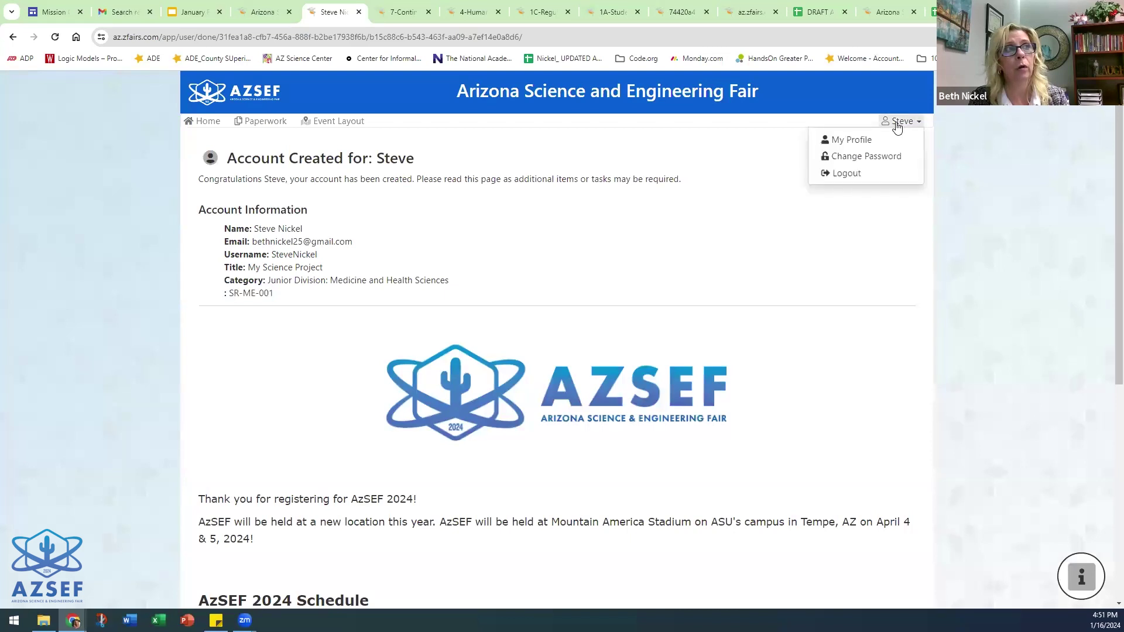
# - Open My Profile's Entry tab and highlight the Project Id and Project Key values
pyautogui.click(846, 141)
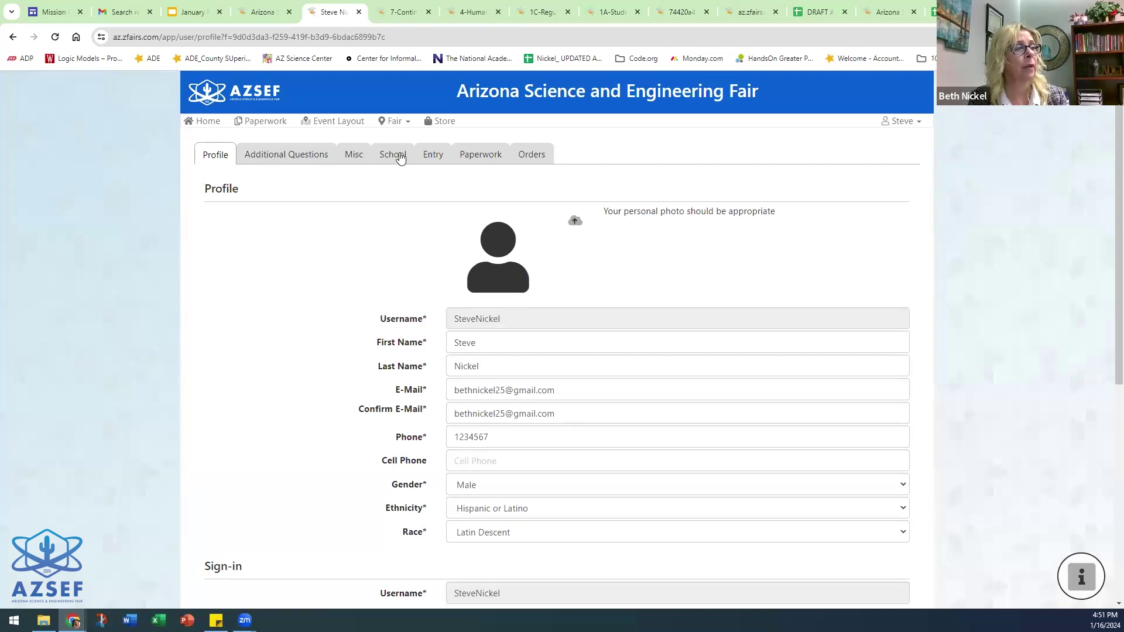
pyautogui.click(434, 156)
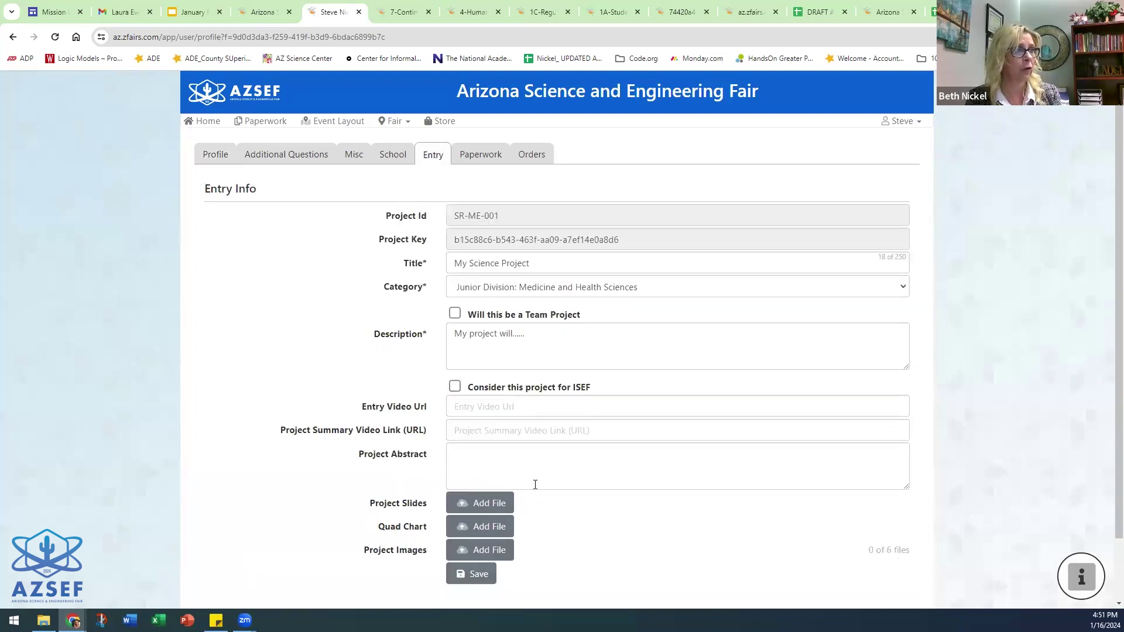
pyautogui.scroll(-1, 535, 477)
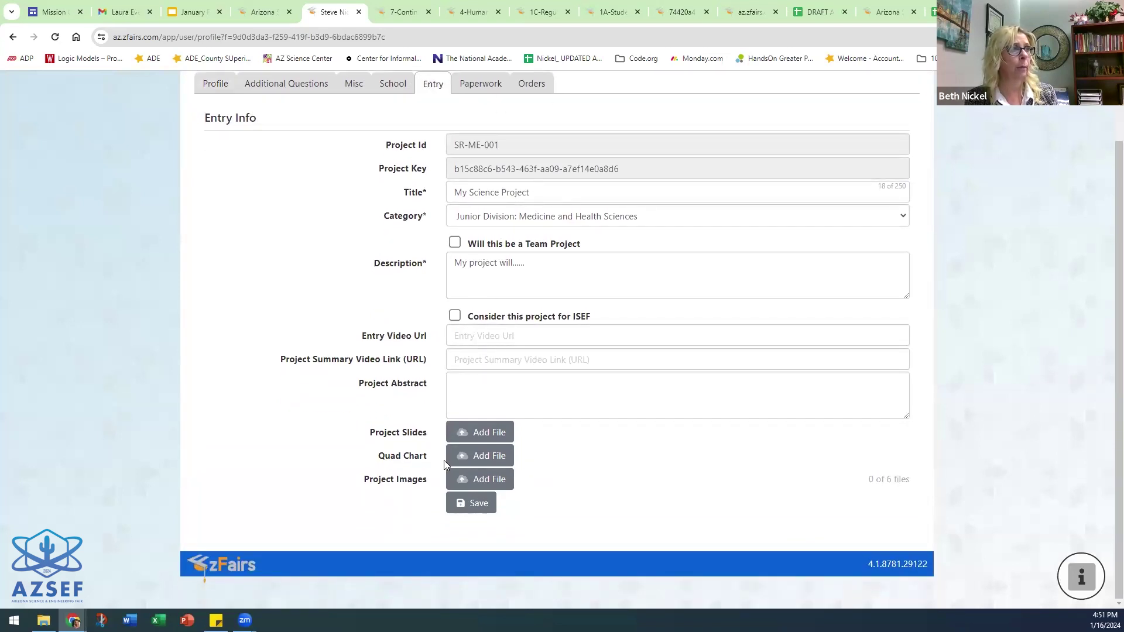
pyautogui.moveTo(520, 147); pyautogui.dragTo(449, 147)
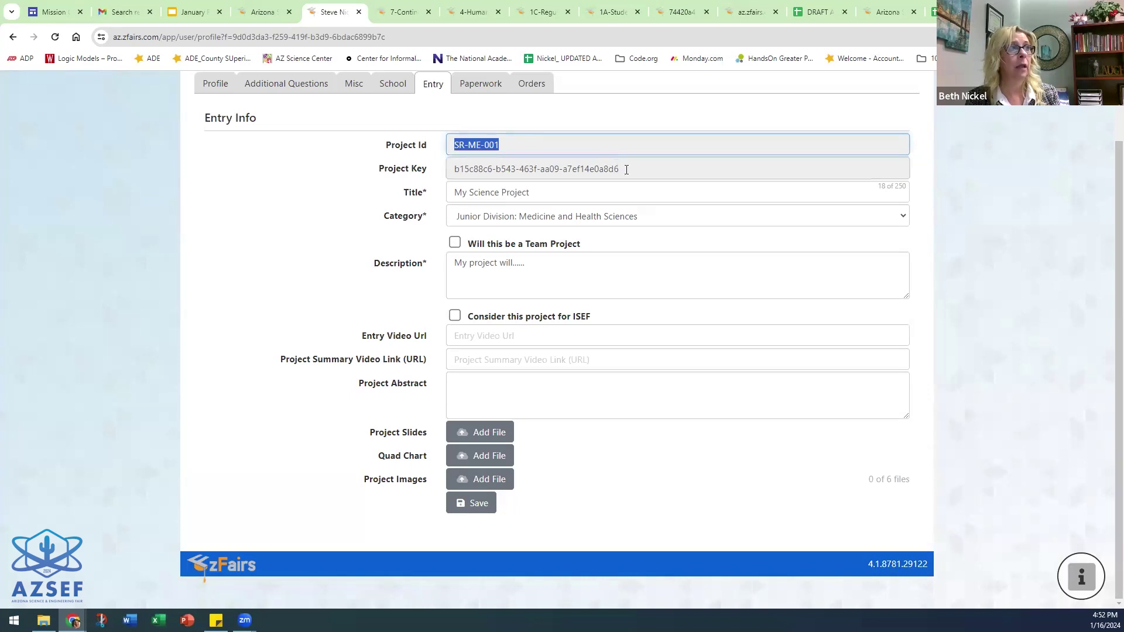
pyautogui.moveTo(625, 170); pyautogui.dragTo(450, 169)
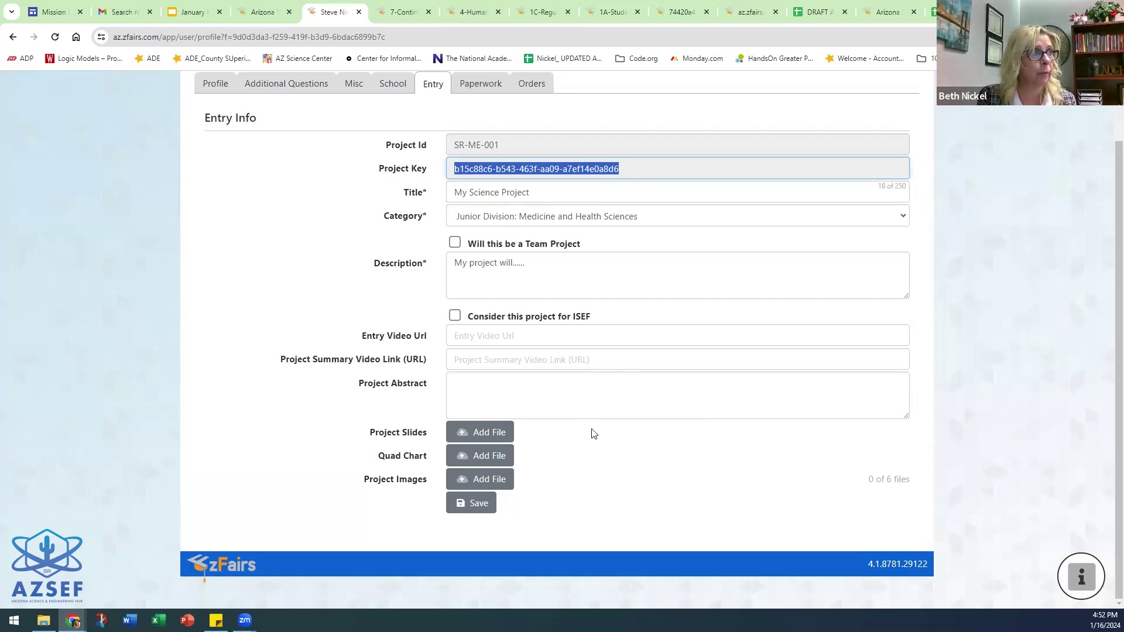
pyautogui.scroll(1, 734, 514)
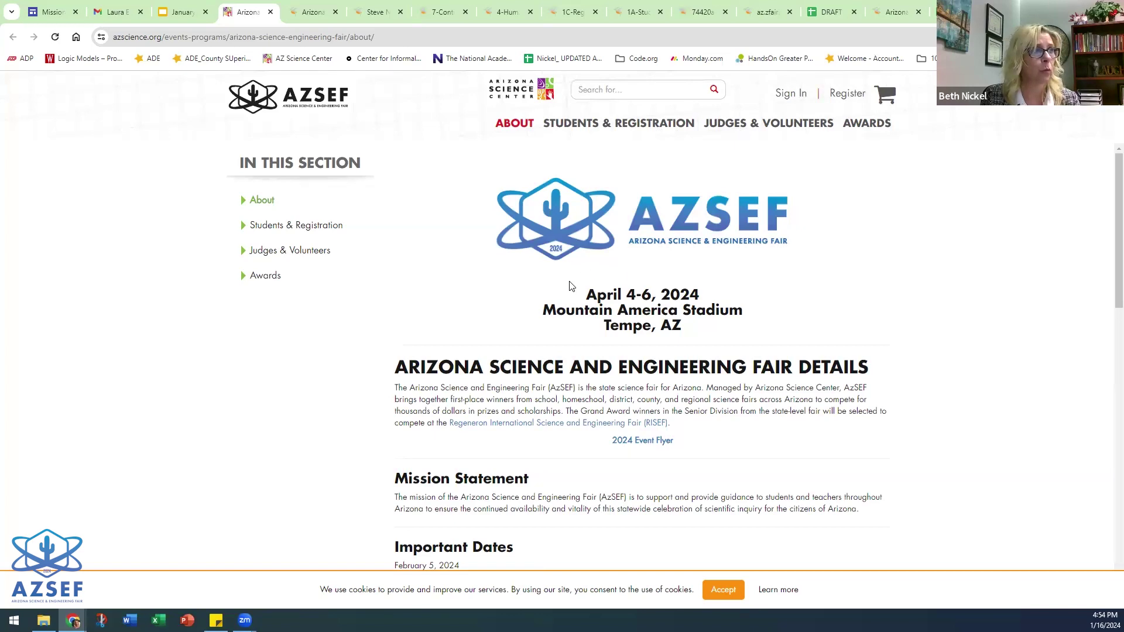
# - Scroll through the About page's Important Dates and Director Meetings, then open Students & Registration
pyautogui.scroll(-3, 732, 266)
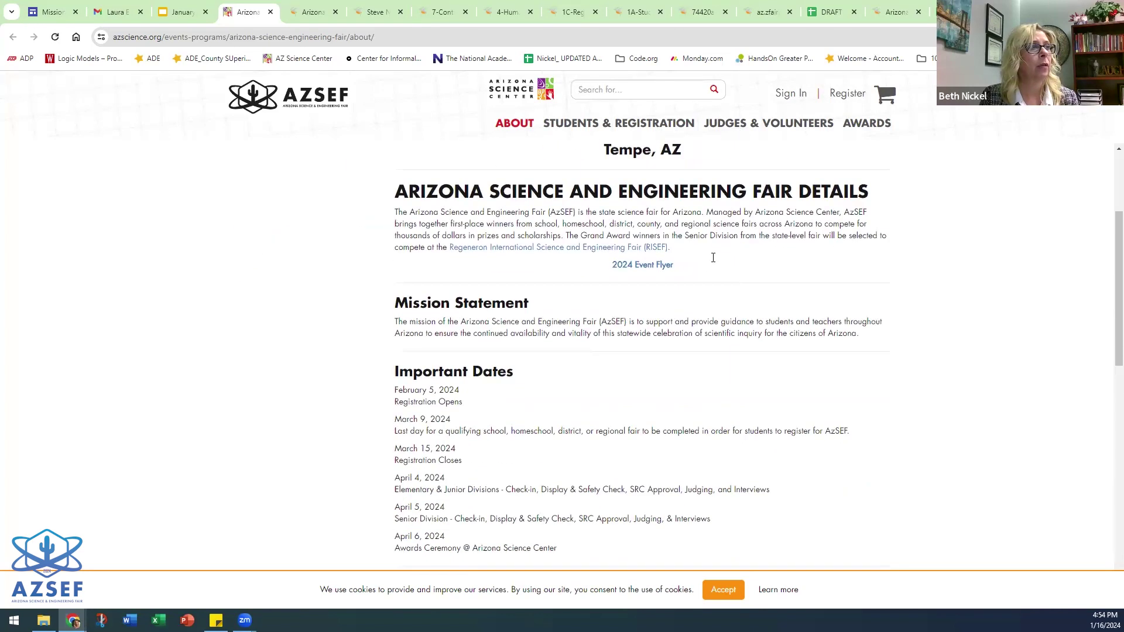
pyautogui.scroll(-2, 574, 261)
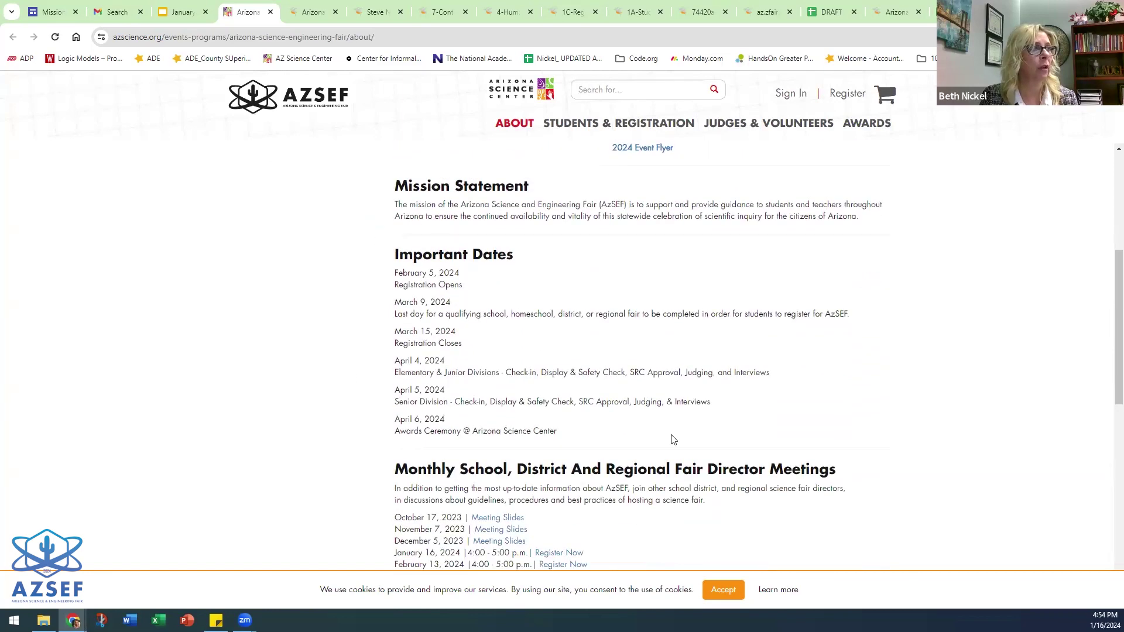
pyautogui.scroll(-3, 638, 369)
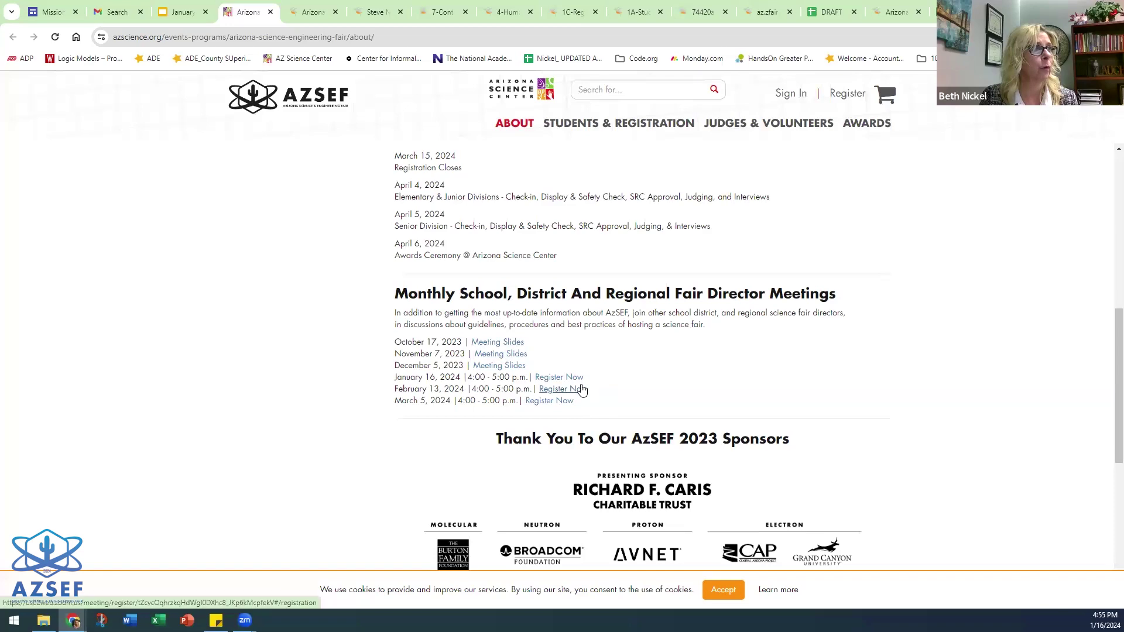
pyautogui.scroll(9, 580, 387)
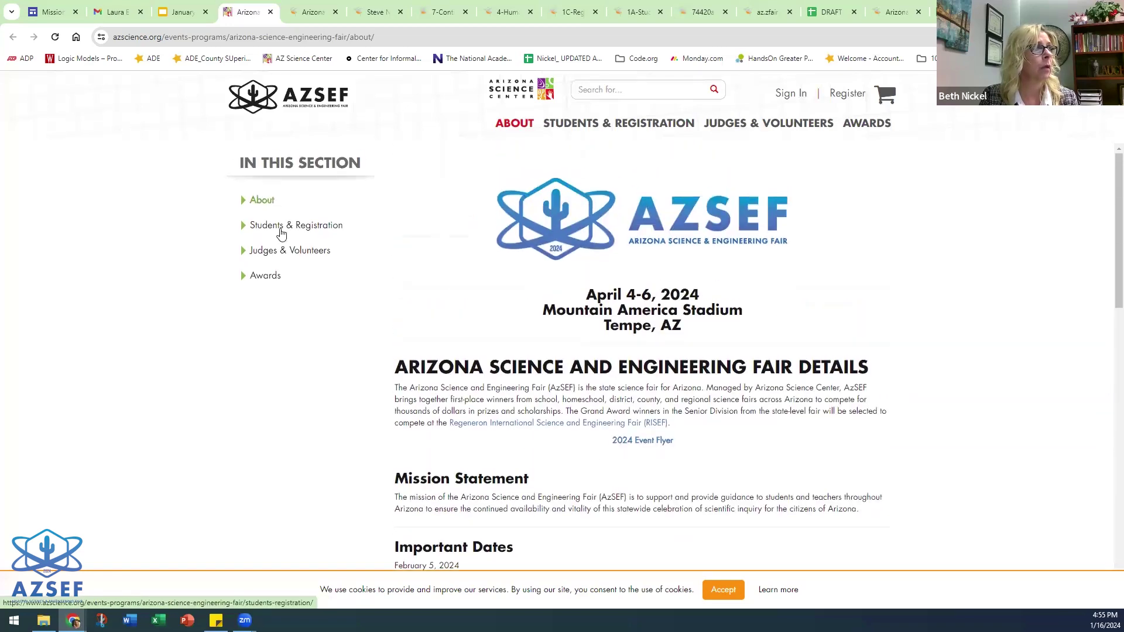
pyautogui.click(281, 233)
# - Follow the Senior Divisions 'ISEF Rules Wizard' link to reach the Society for Science Rules Wizard
pyautogui.scroll(-1, 799, 289)
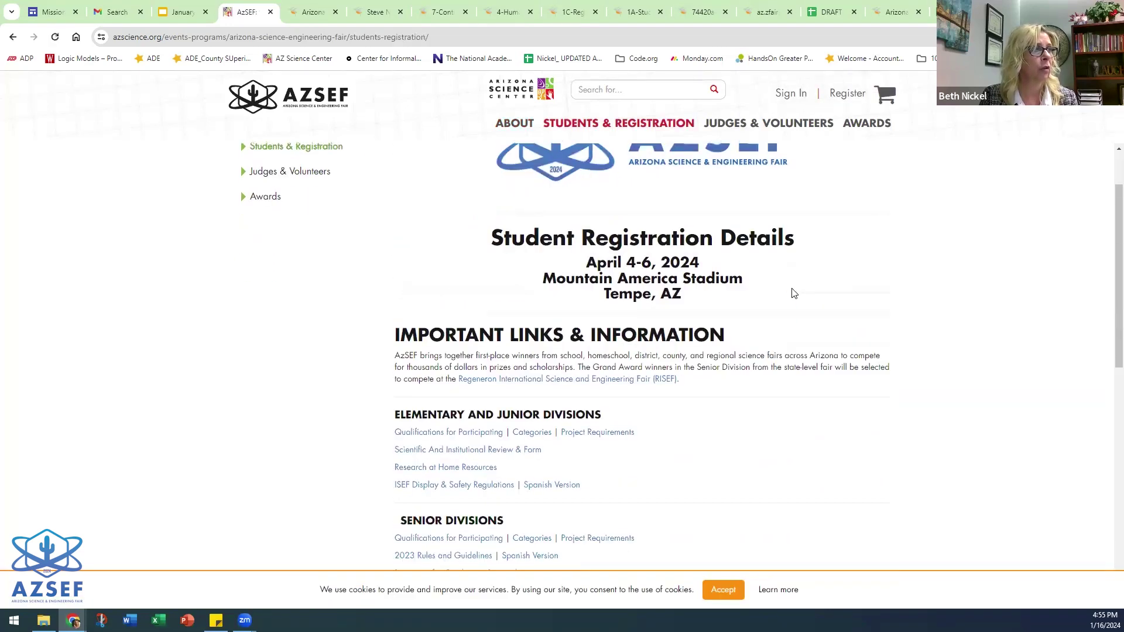
pyautogui.scroll(-1, 496, 317)
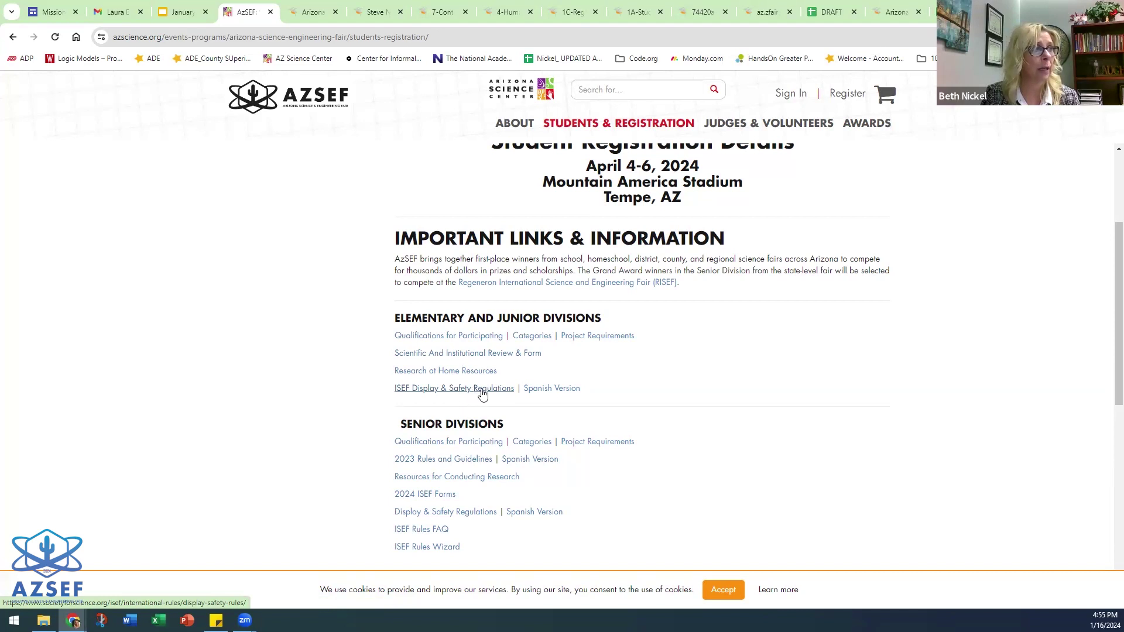
pyautogui.scroll(-3, 527, 349)
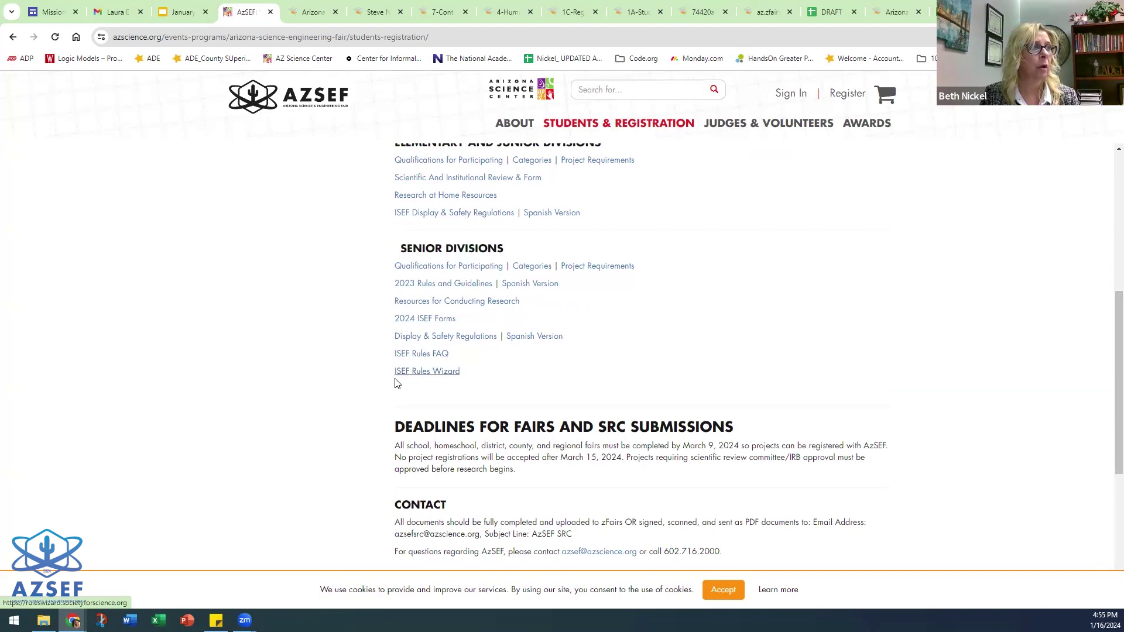
pyautogui.click(449, 374)
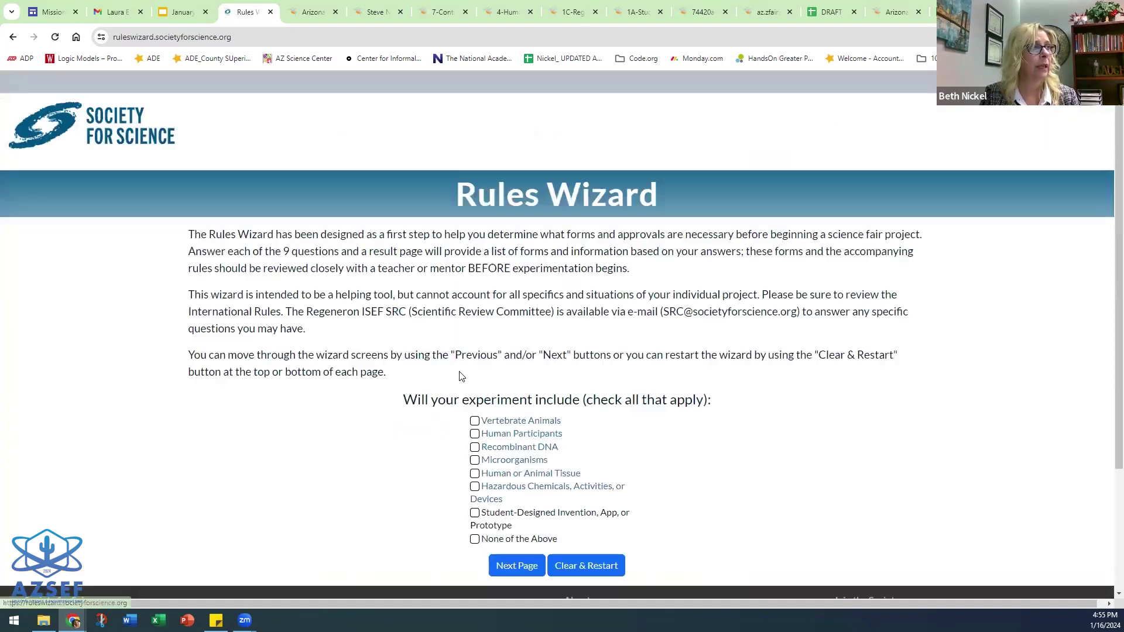